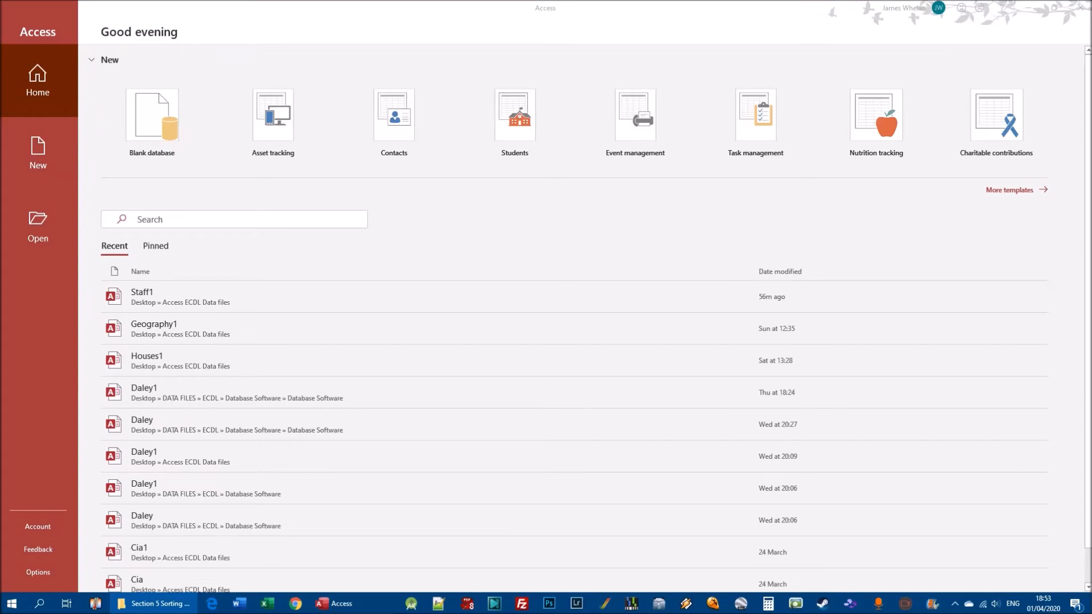
Open the Staff1 database and display its Staff table in Datasheet View
left_click(179, 290)
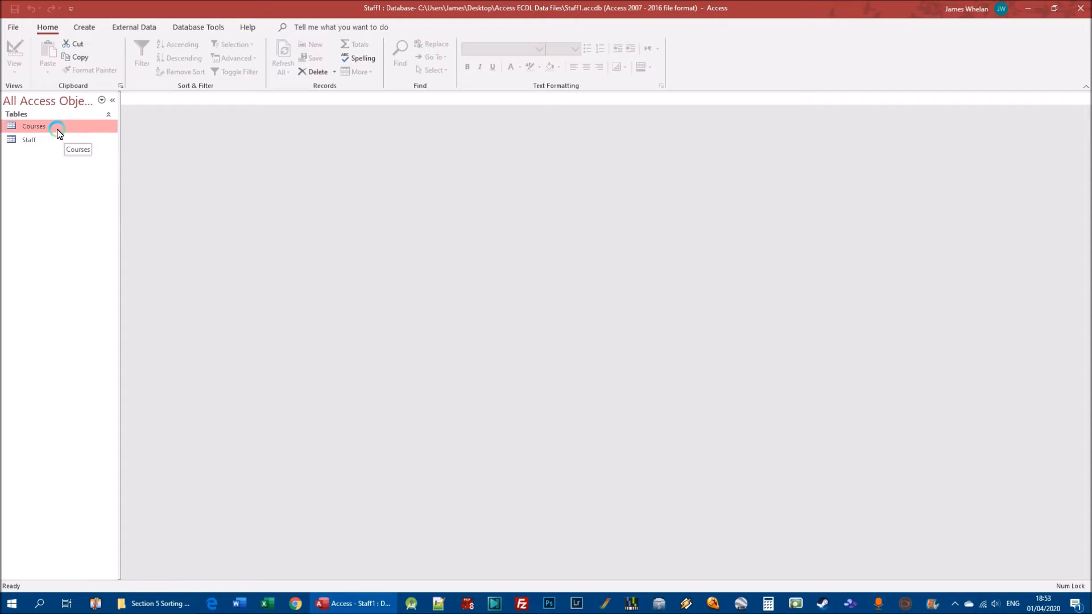
double_click(28, 139)
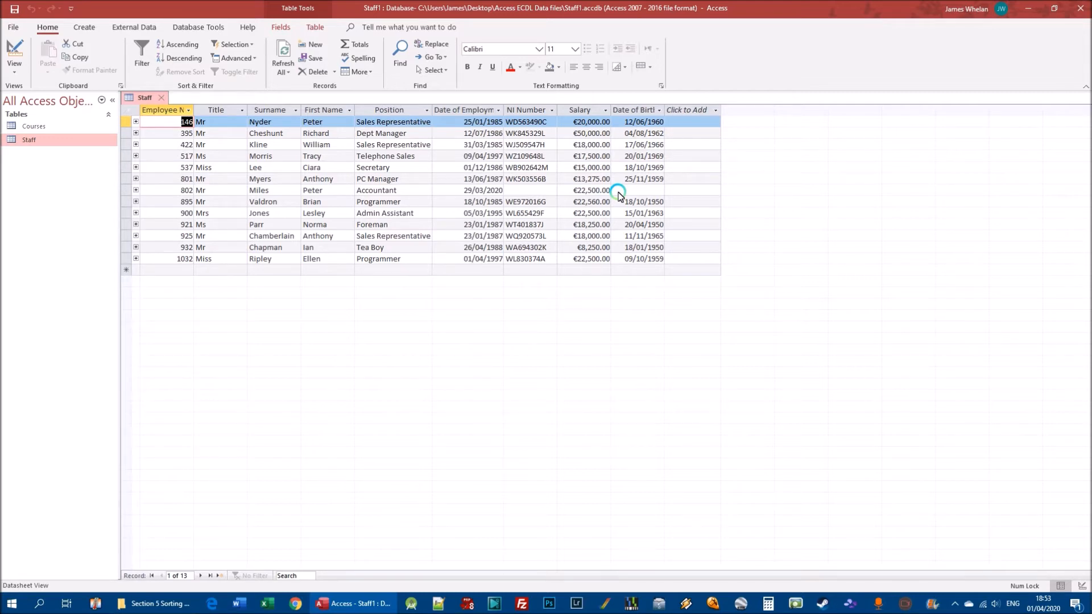
Sort the Staff records by Surname, first in ascending and finally in descending order
left_click(272, 146)
left_click(269, 201)
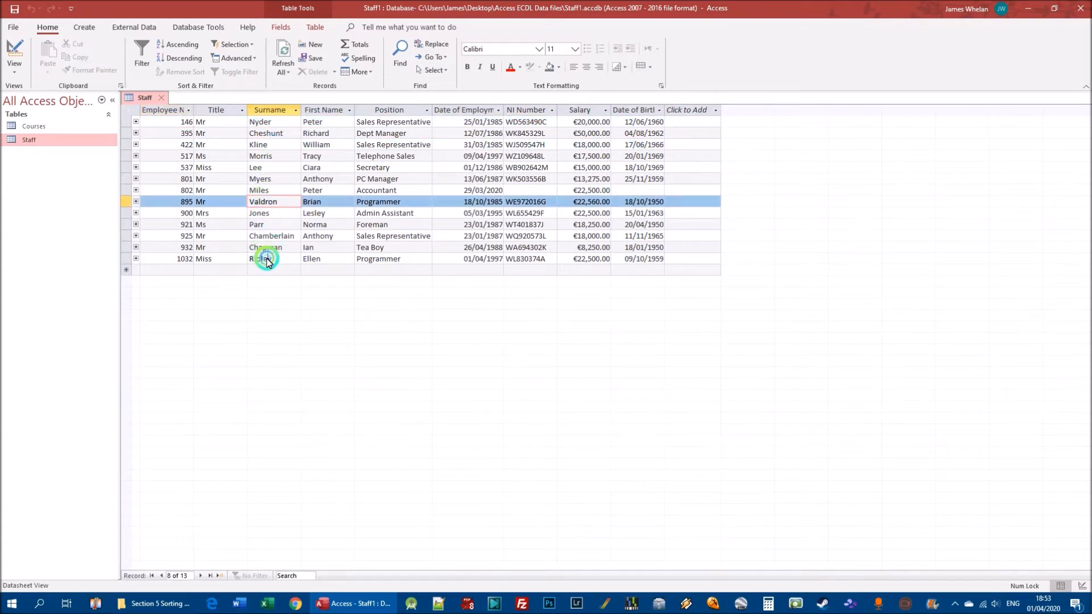
left_click(264, 258)
left_click(268, 168)
left_click(263, 122)
left_click(270, 212)
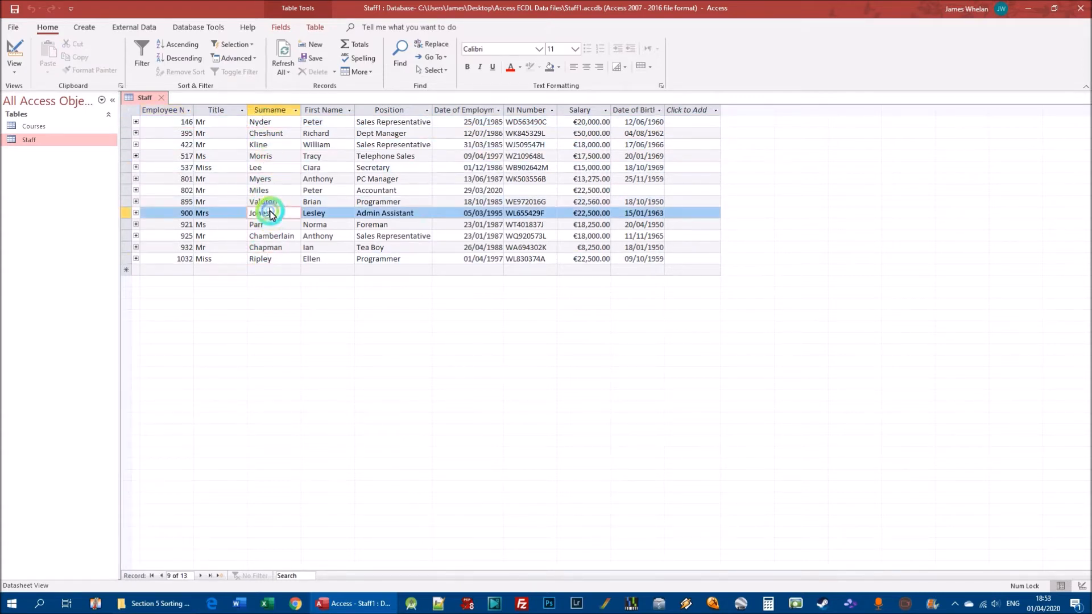
left_click(263, 247)
left_click(270, 111)
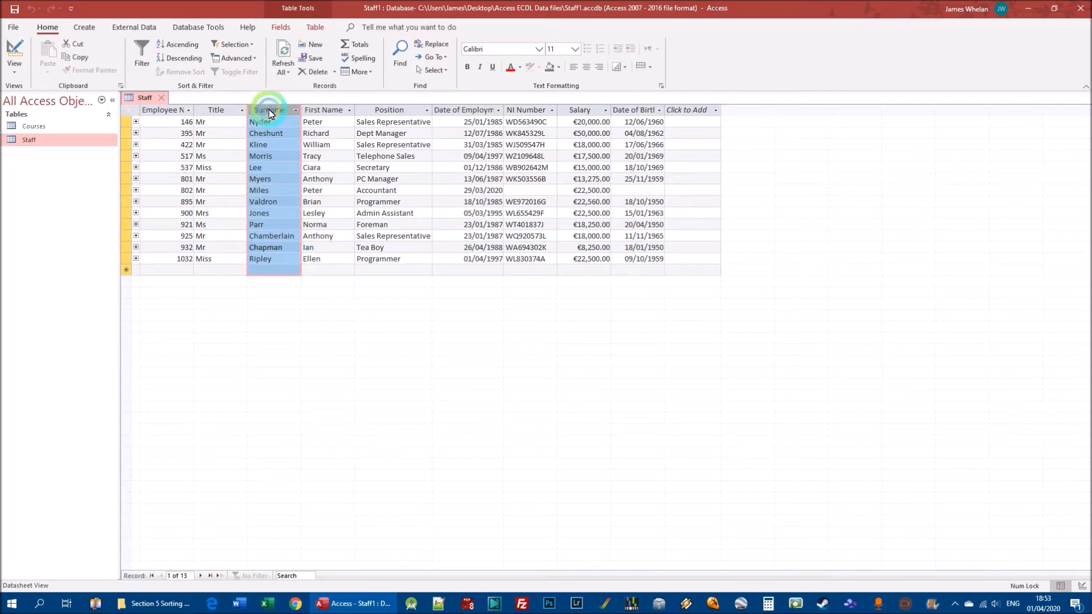
left_click(259, 157)
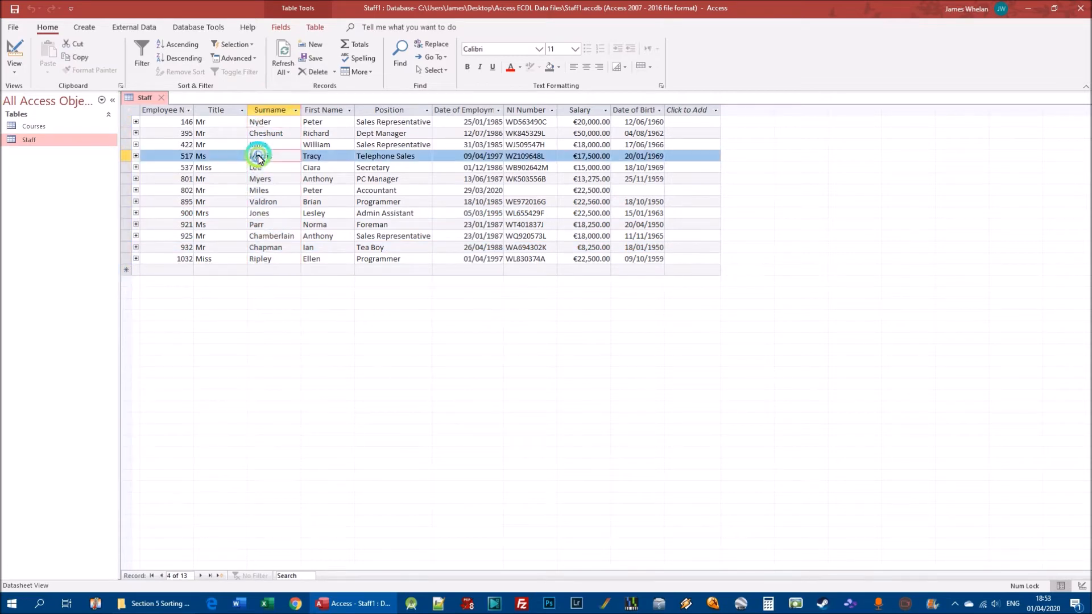
left_click(262, 223)
left_click(266, 134)
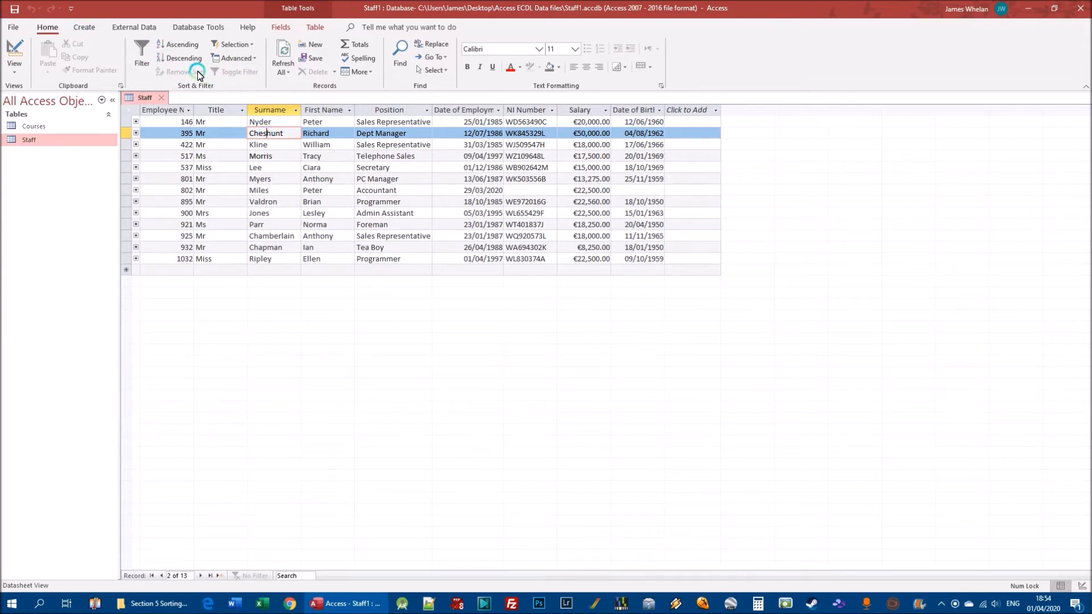
left_click(171, 47)
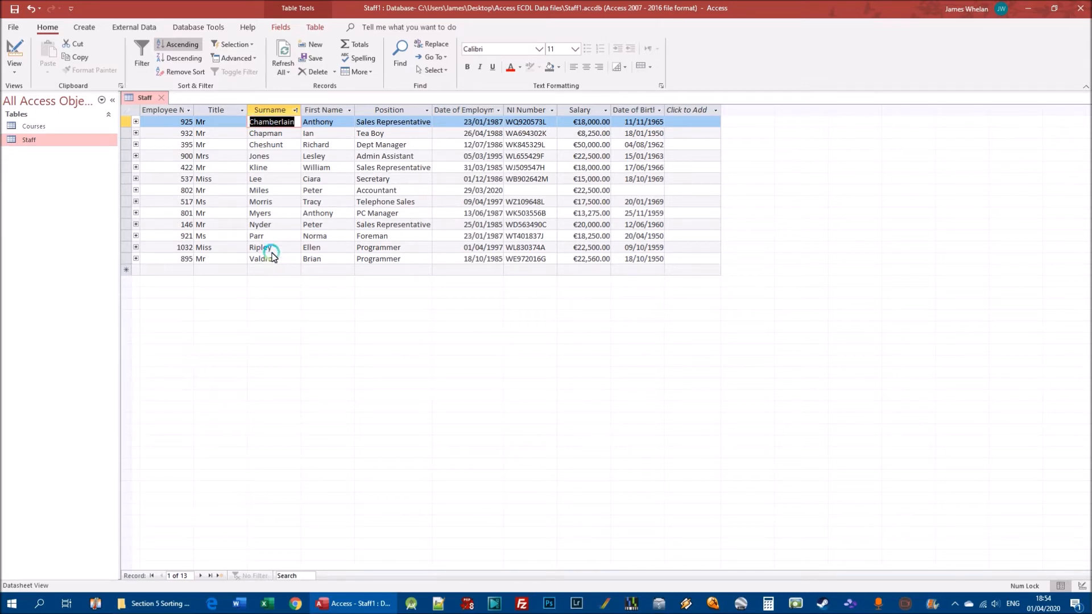
left_click(178, 61)
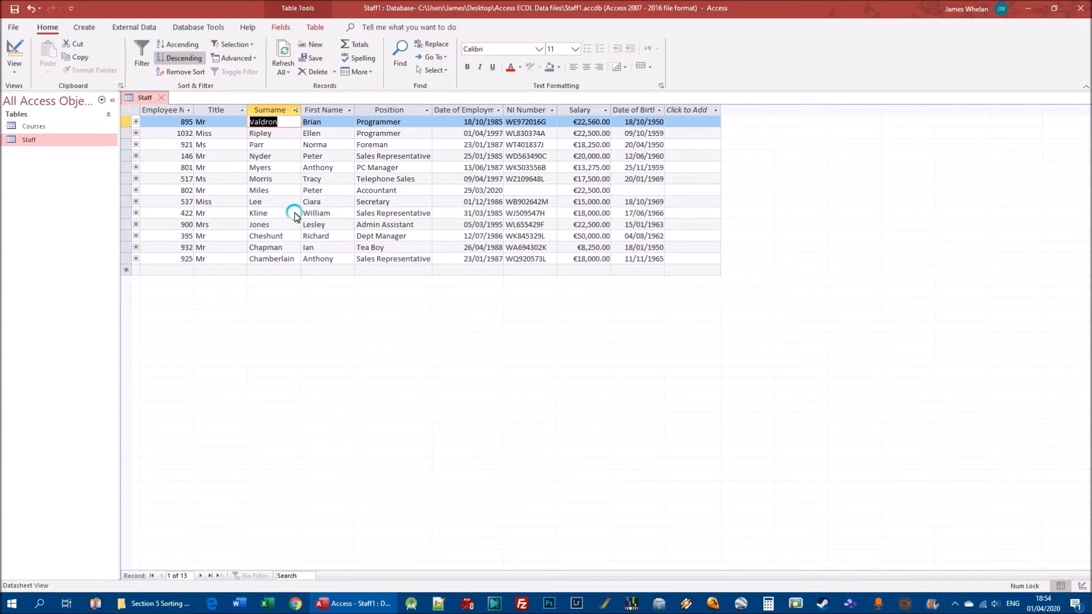
Sort the Staff records by Salary, first in ascending and finally in descending order
left_click(579, 125)
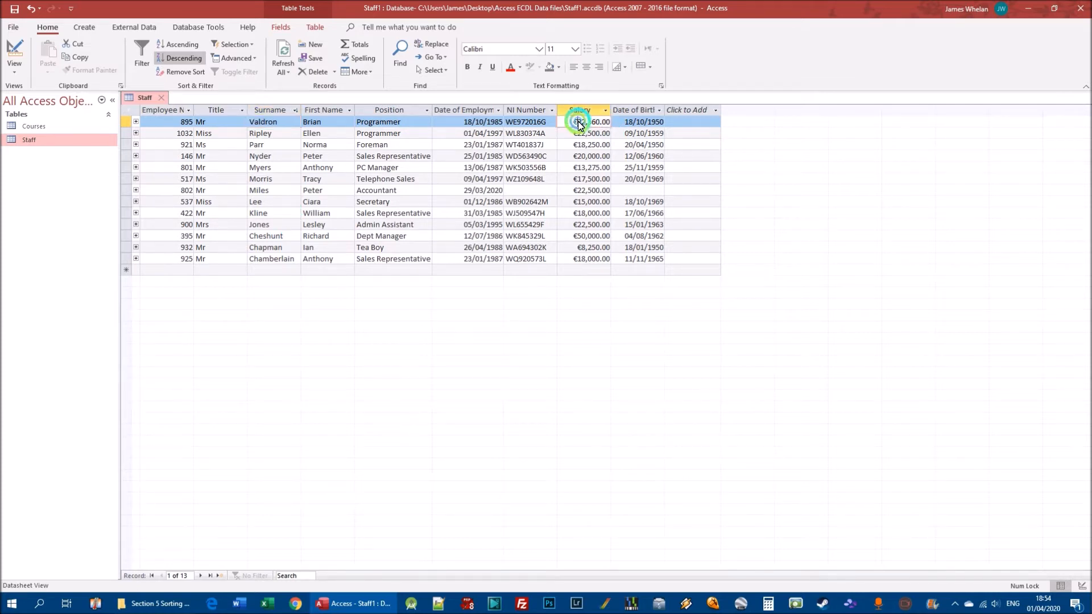
left_click(585, 202)
left_click(587, 133)
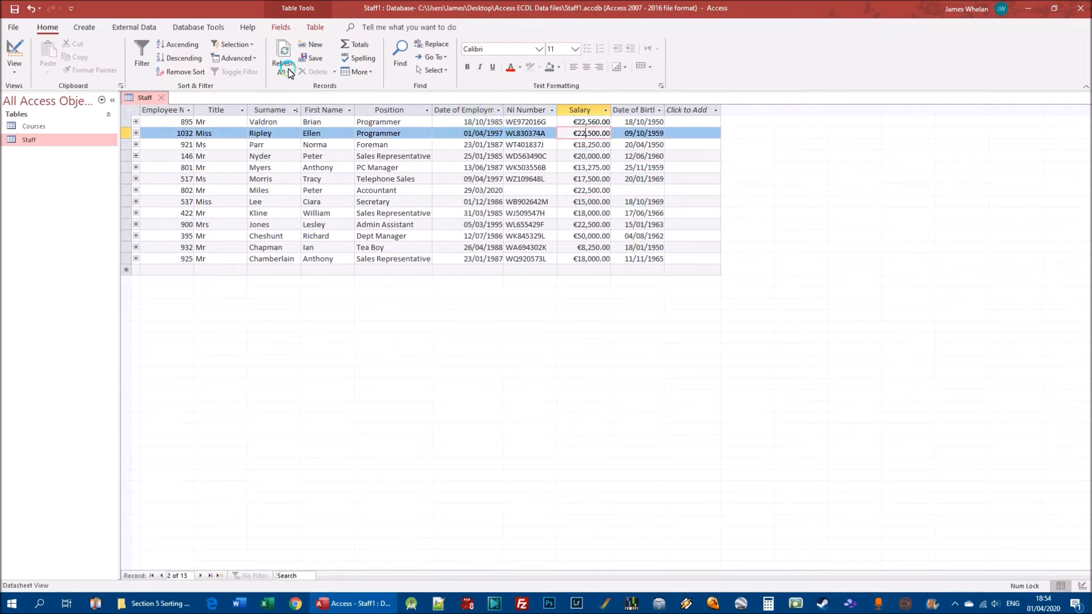
left_click(176, 45)
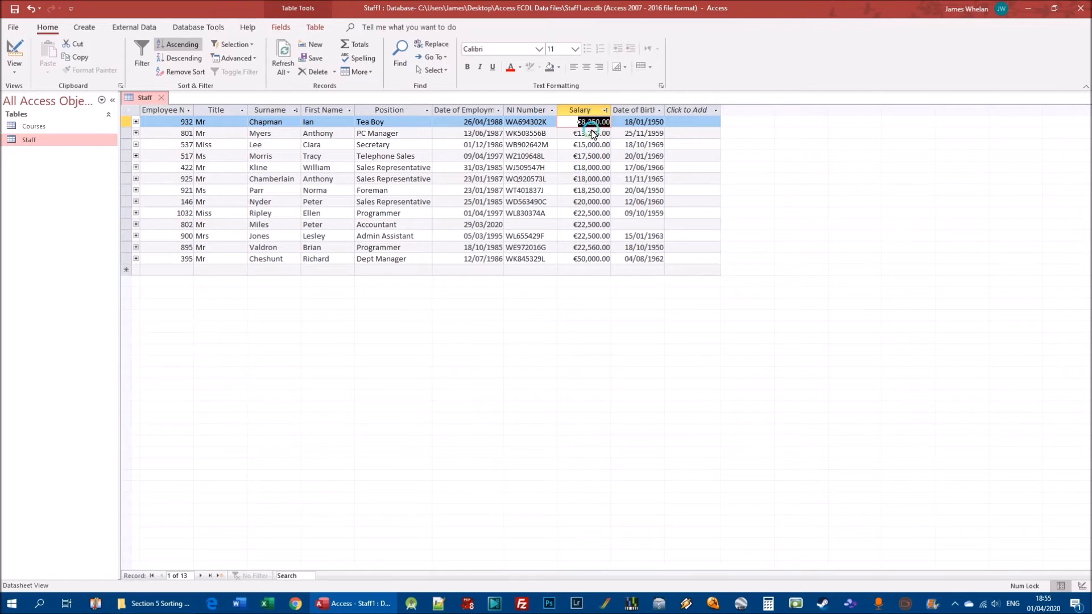
left_click(183, 60)
left_click(585, 123)
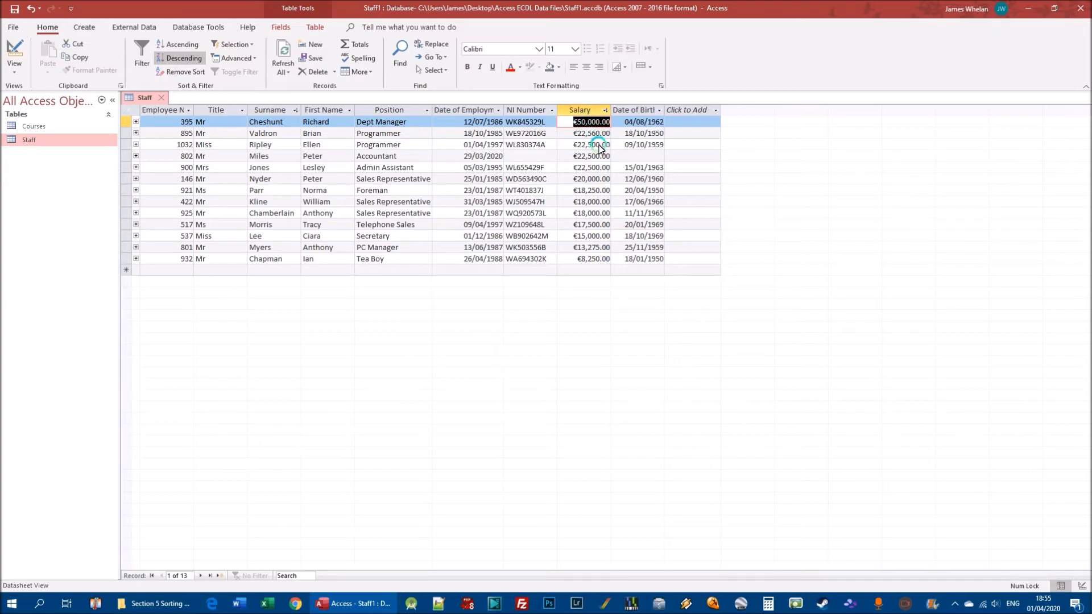
Sort the Staff records by date of employment, ascending and descending, and clear all sorting from the table
left_click(472, 122)
left_click(178, 44)
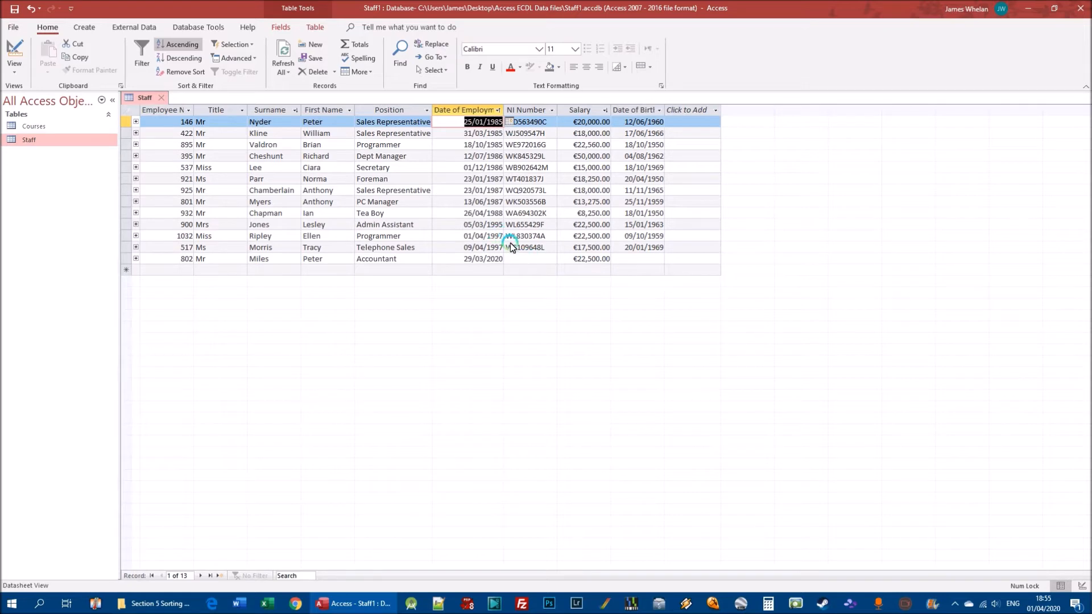
left_click(183, 59)
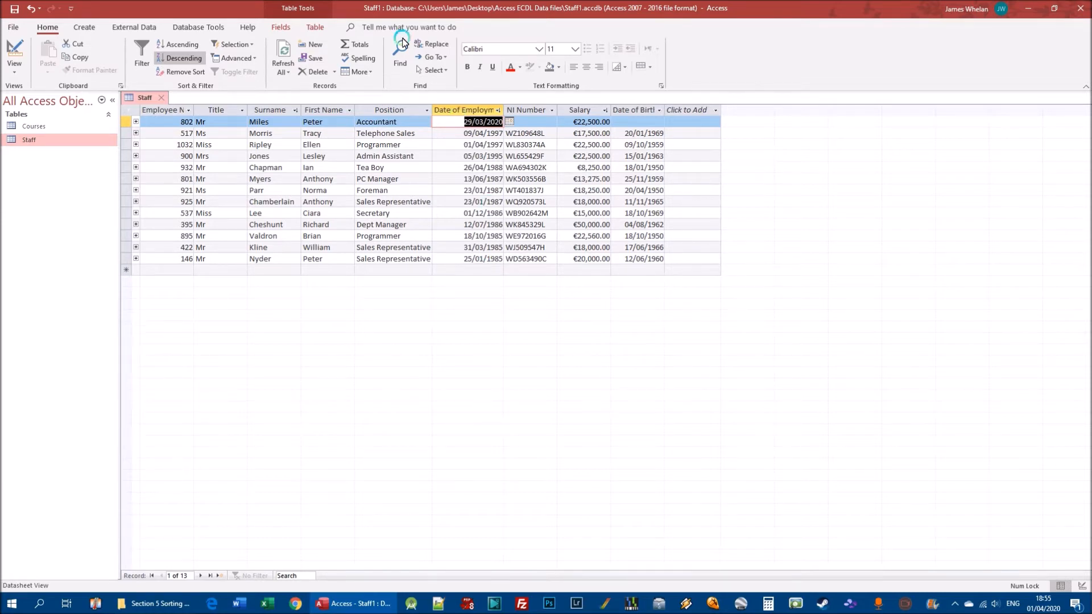
left_click(179, 72)
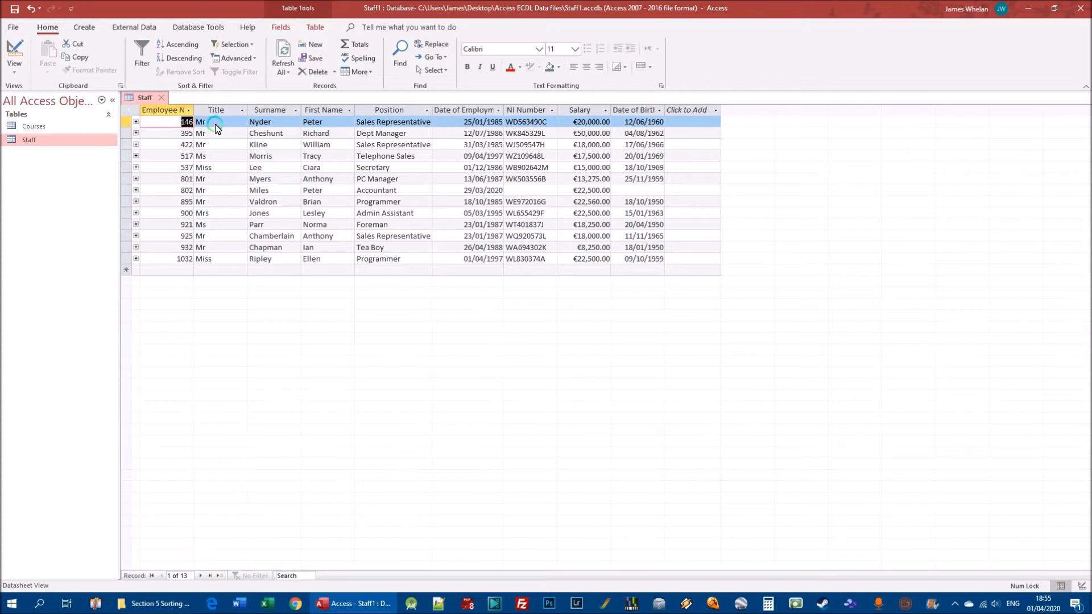
Sort the Staff records by Surname in ascending order and close the table without saving the design changes
left_click(270, 122)
left_click(179, 46)
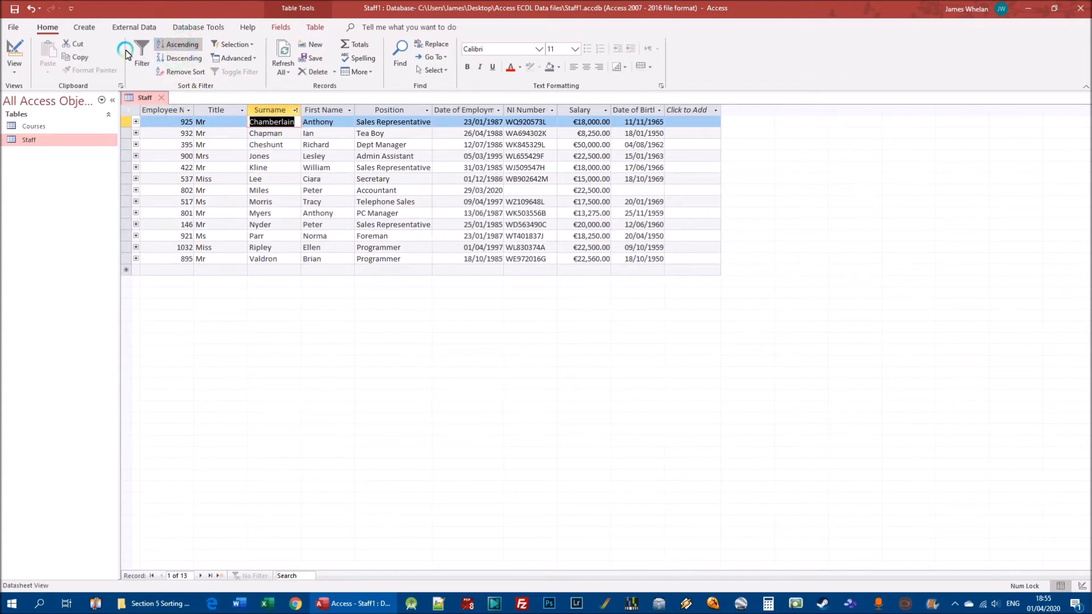
left_click(163, 98)
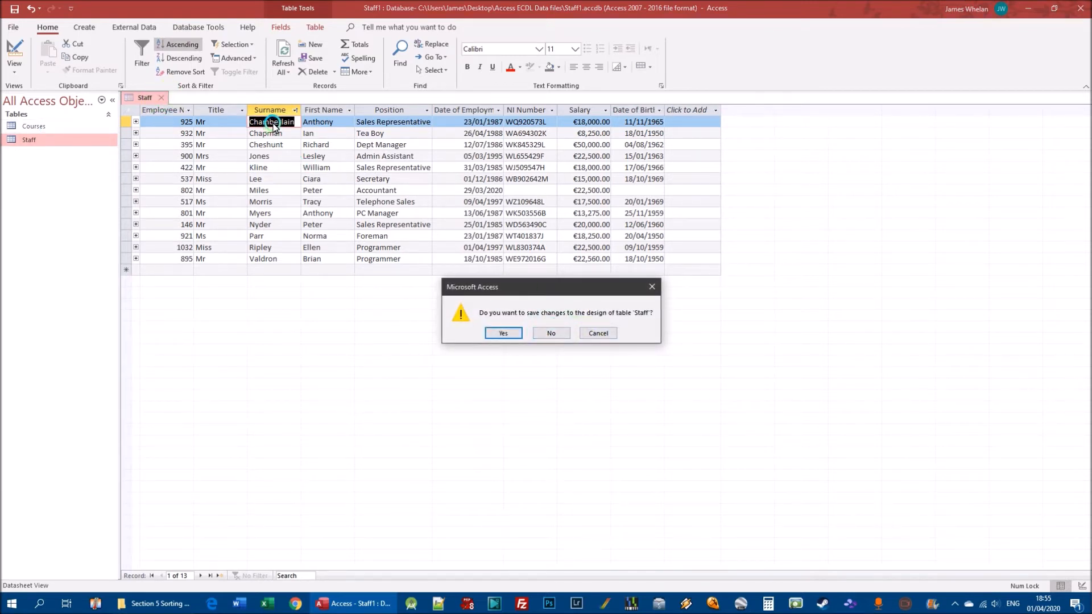
left_click(551, 334)
Reopen the Staff table, sort it ascending by employee number and by Surname, and close it with the design changes saved
double_click(39, 137)
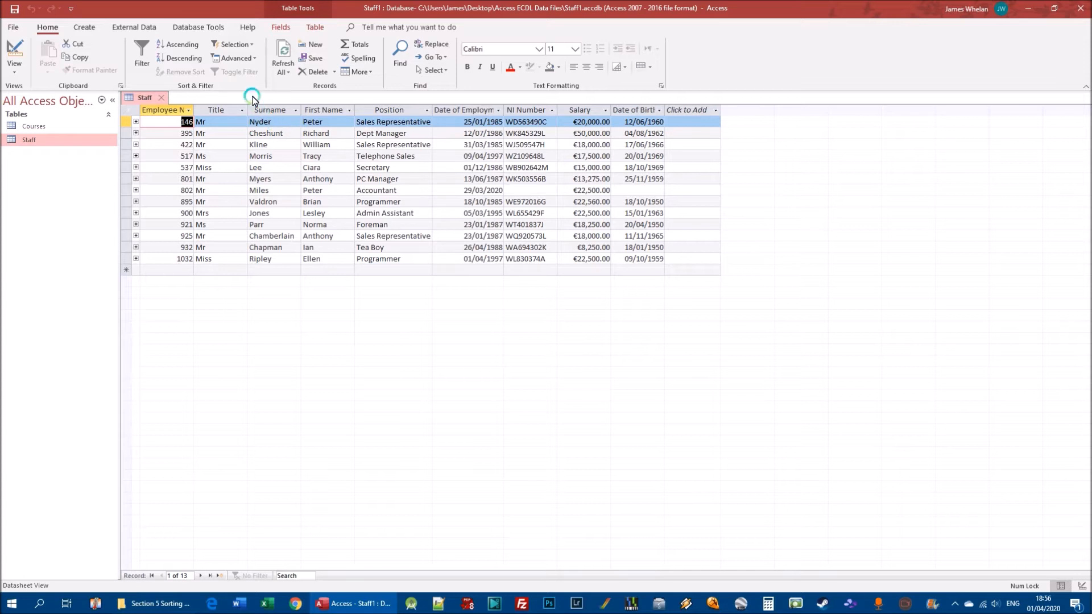
left_click(182, 46)
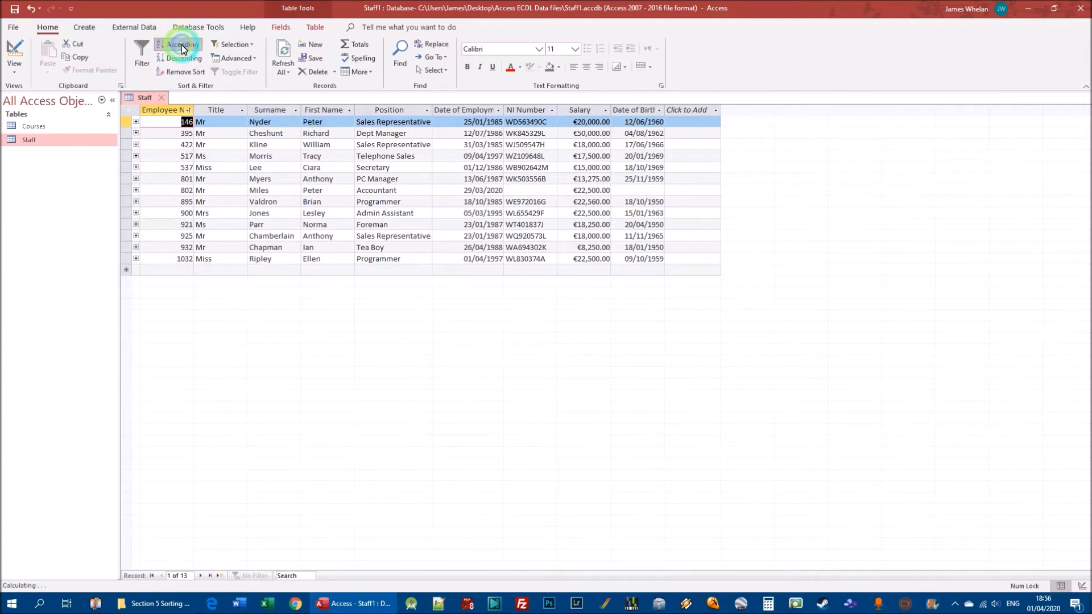
left_click(262, 135)
left_click(181, 45)
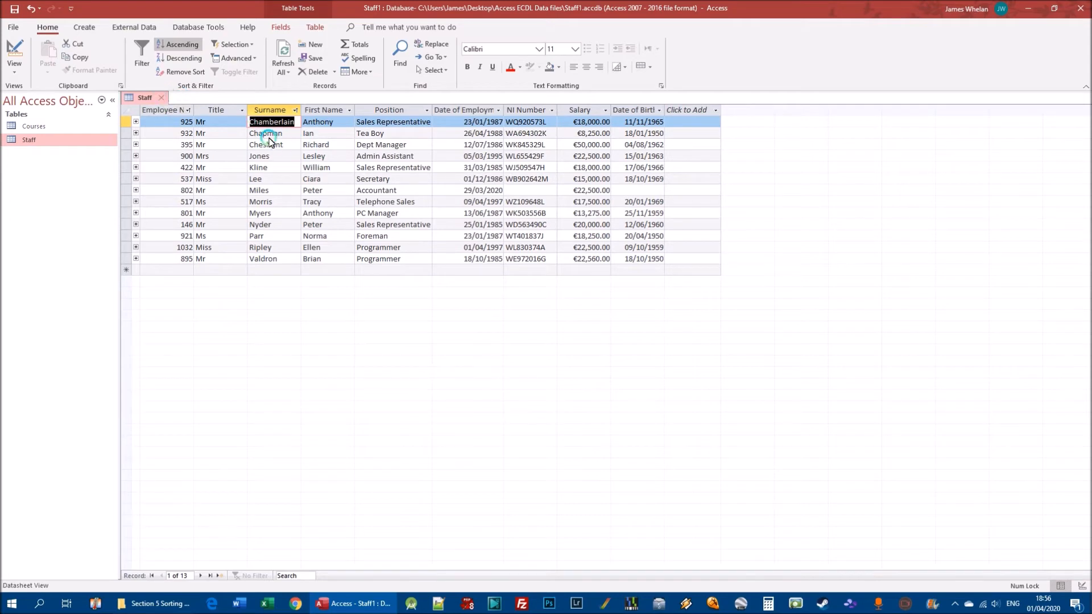
left_click(161, 98)
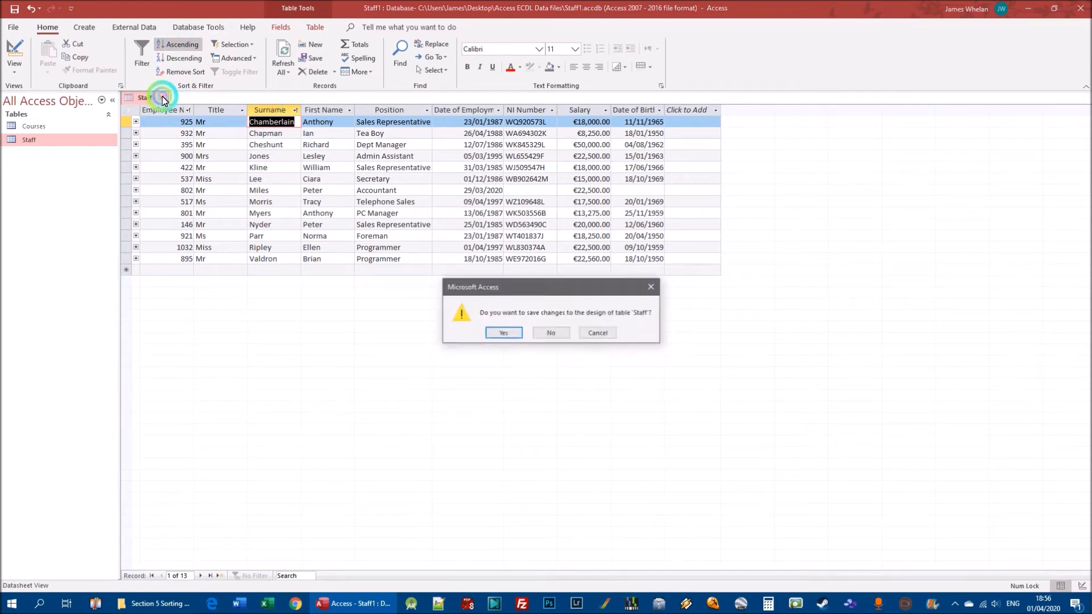
left_click(500, 332)
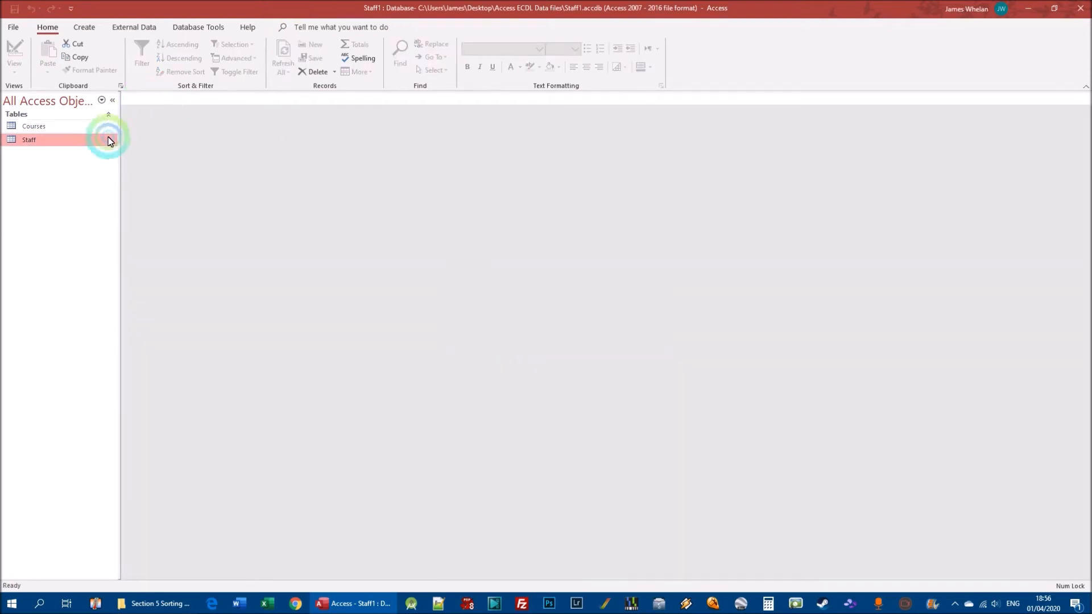
Reopen the Staff table, remove its saved sort order and fit the date of employment column to its contents
double_click(34, 141)
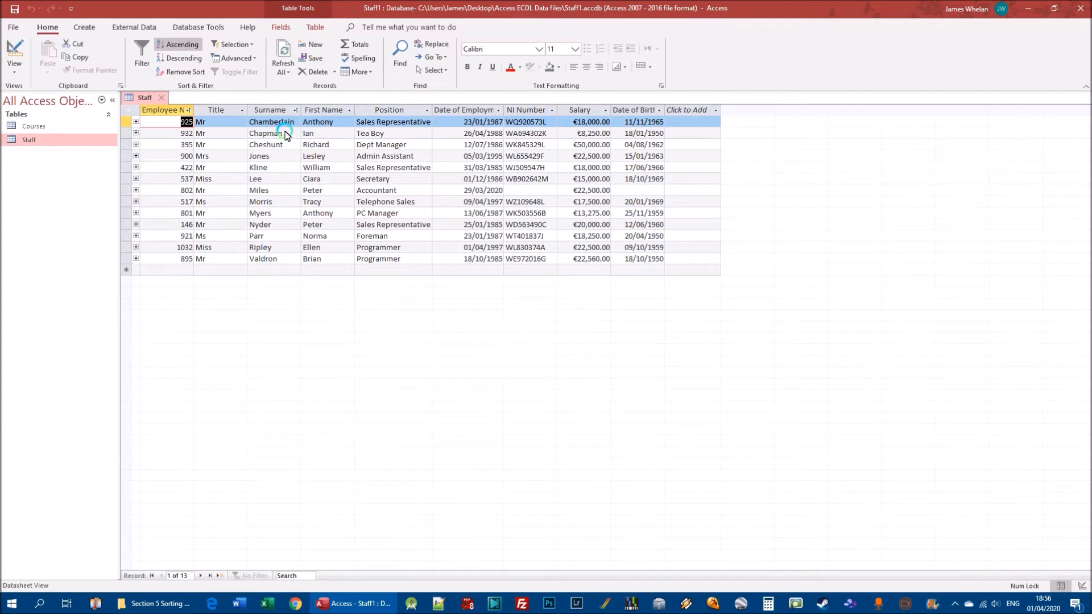
left_click(178, 71)
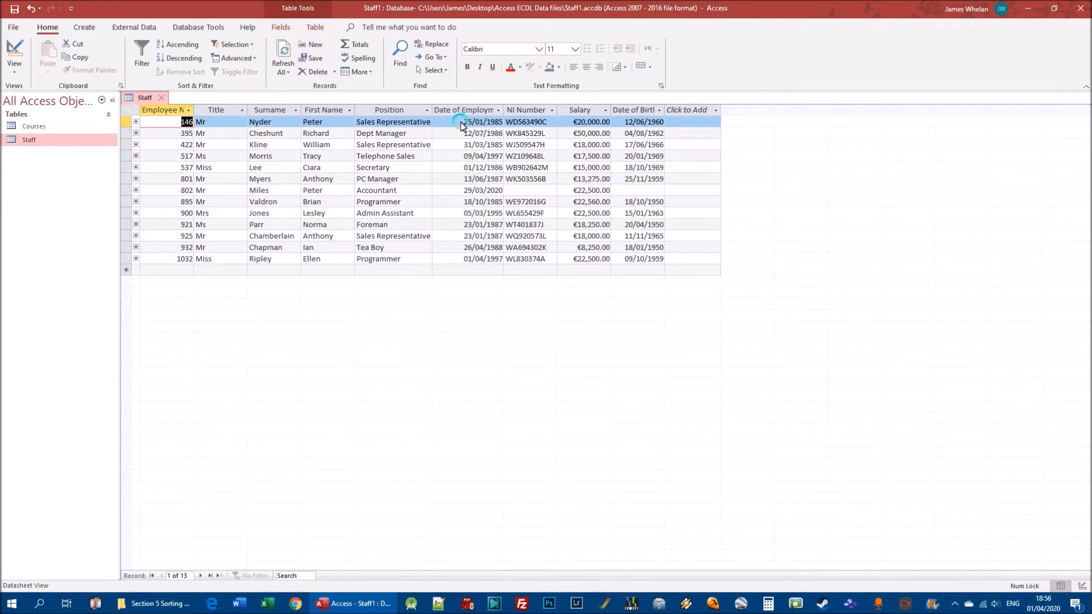
double_click(503, 110)
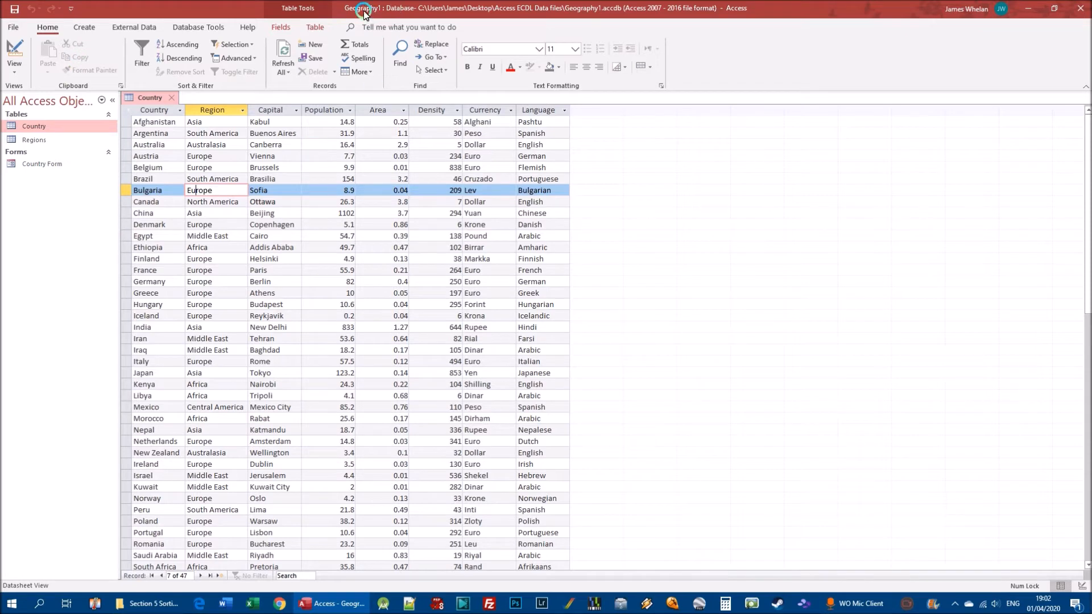
Examine the Region values of several countries in the Country table of the Geography1 database
left_click(452, 293)
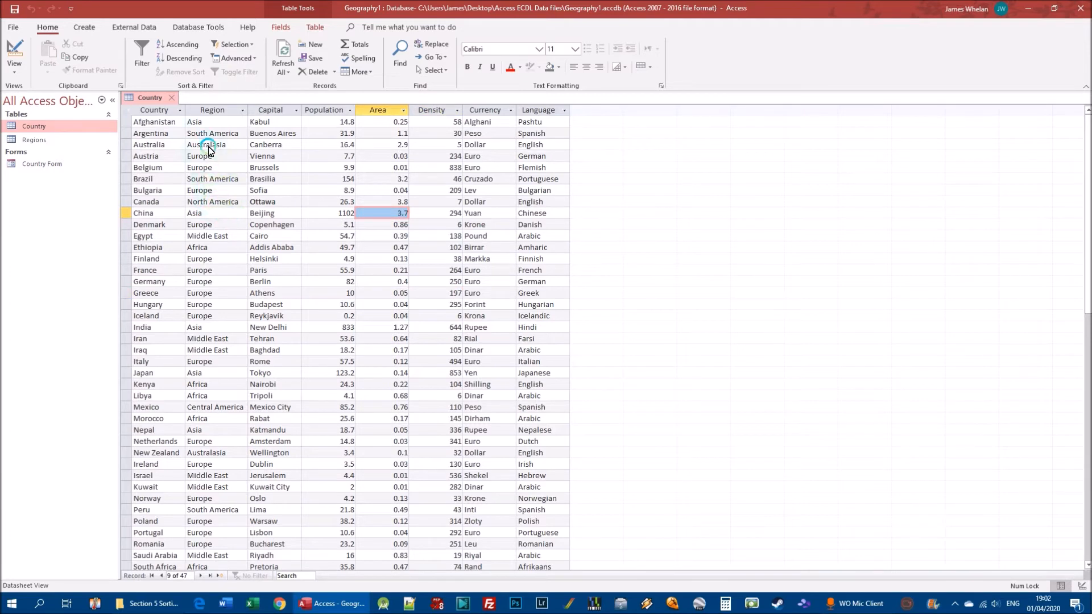
left_click(244, 156)
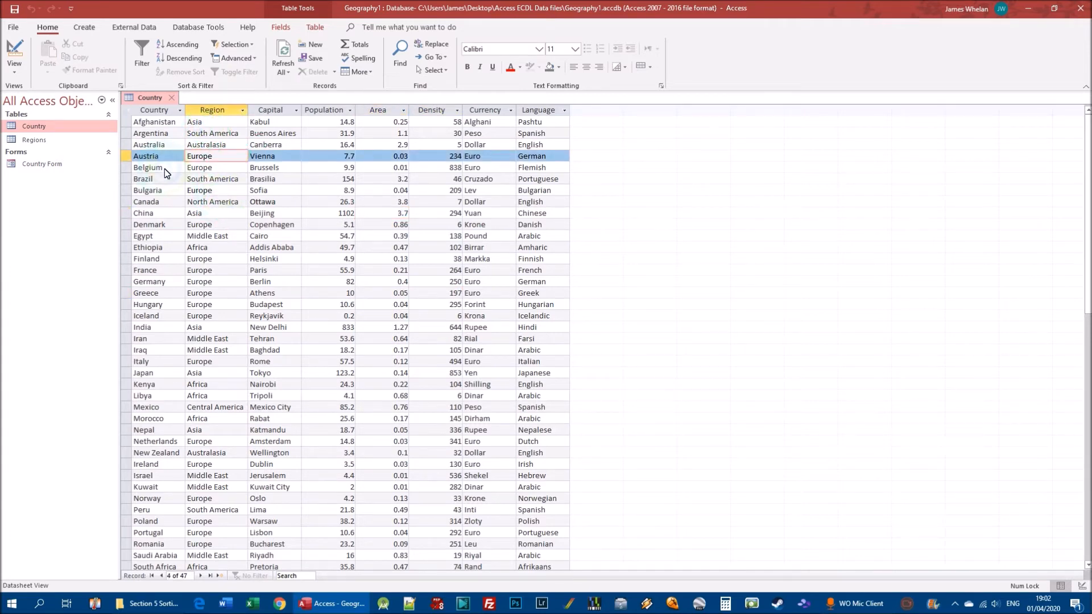
left_click(216, 170)
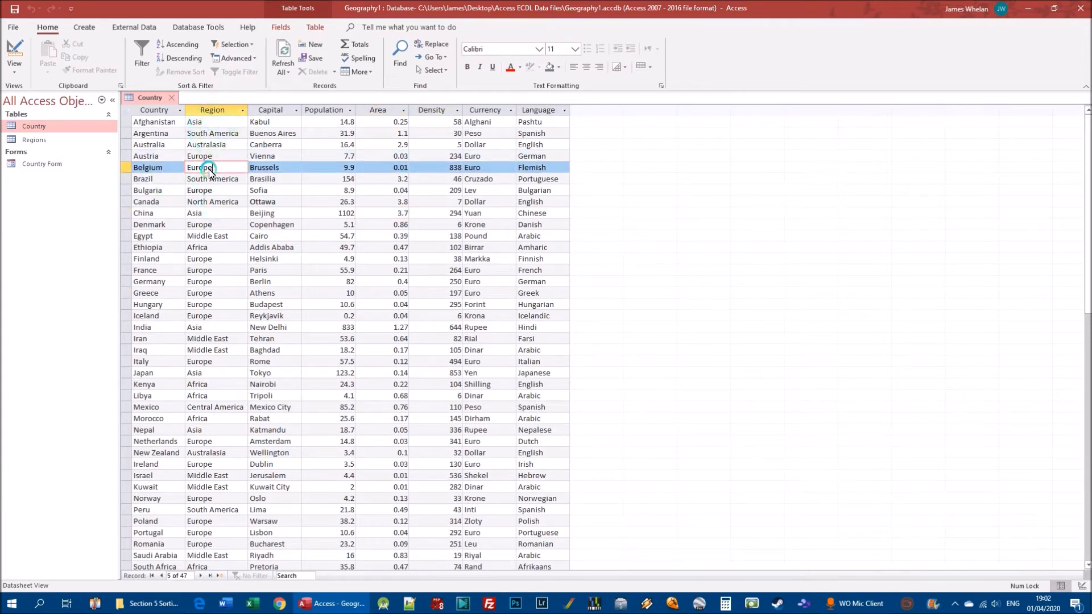
left_click(215, 193)
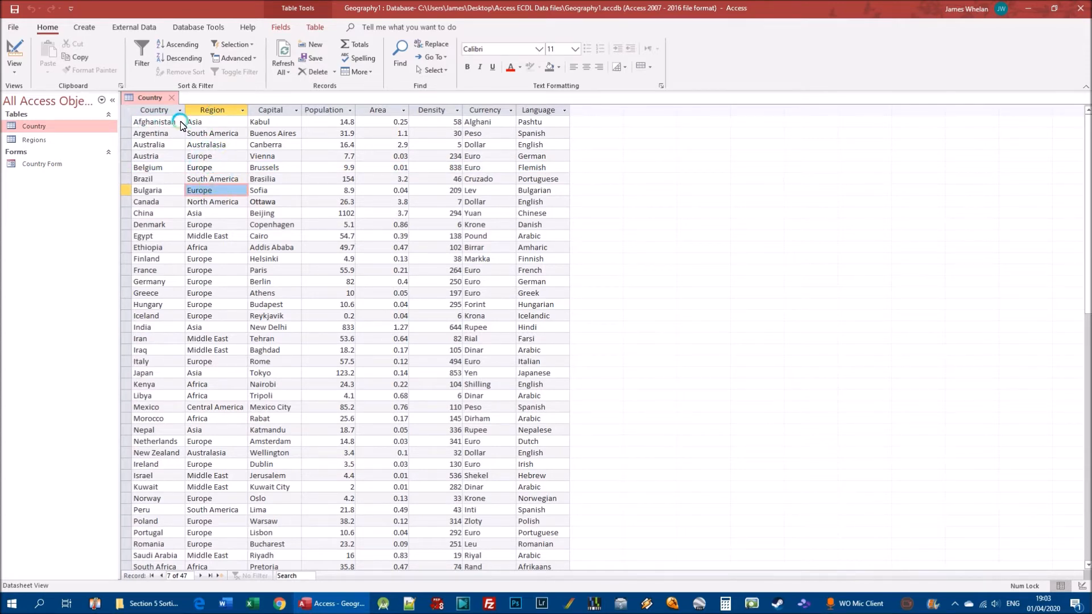
left_click(211, 213)
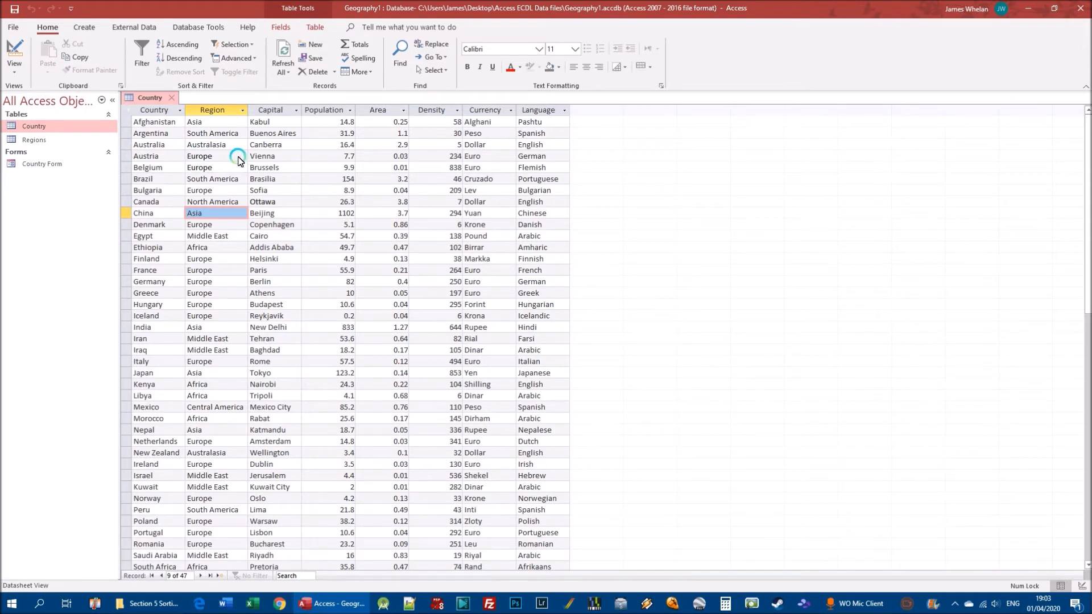
Filter the Country table by selection to show only records whose Region equals "Europe", using Austria's Region value
left_click(126, 157)
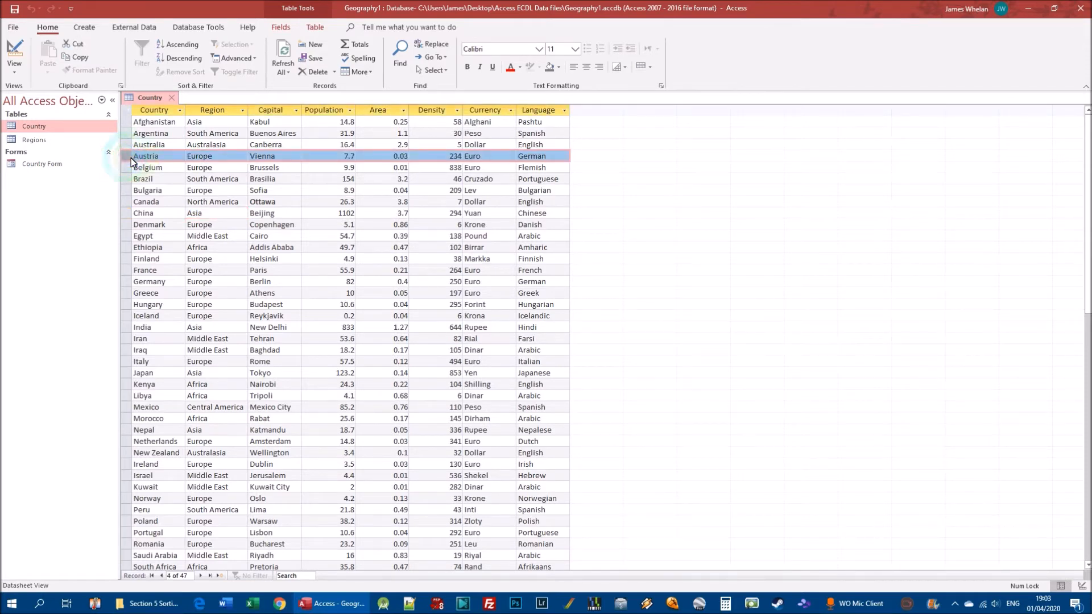
left_click(221, 158)
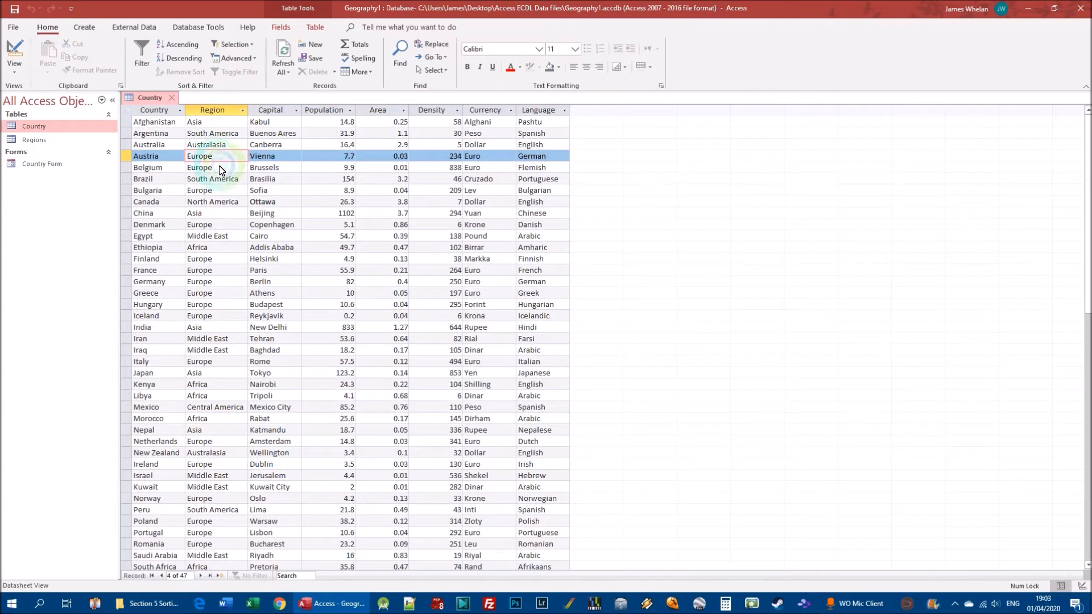
left_click(222, 160)
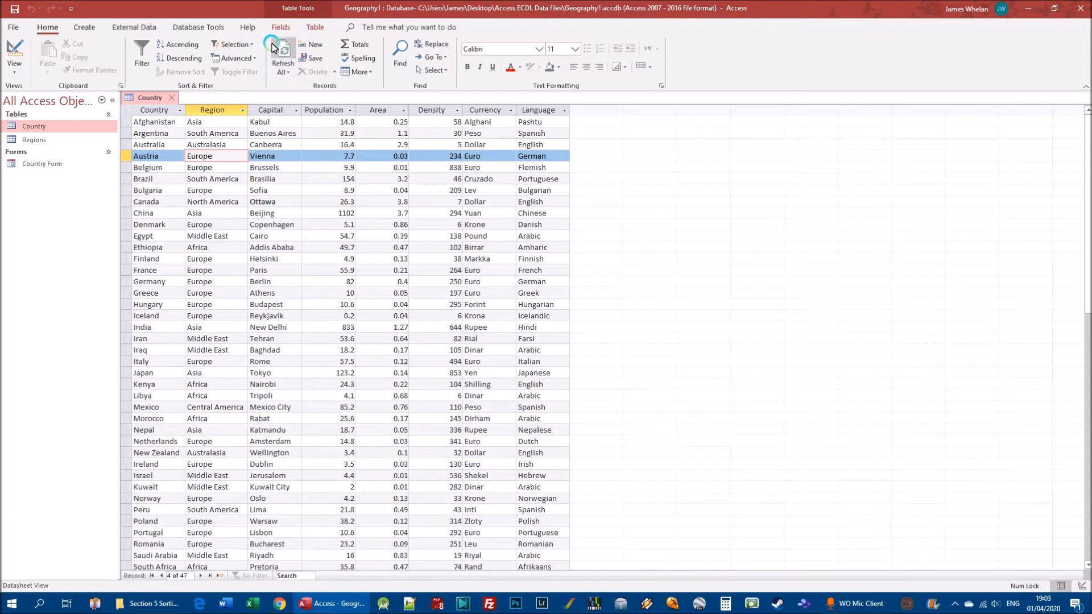
left_click(250, 44)
left_click(230, 45)
left_click(250, 44)
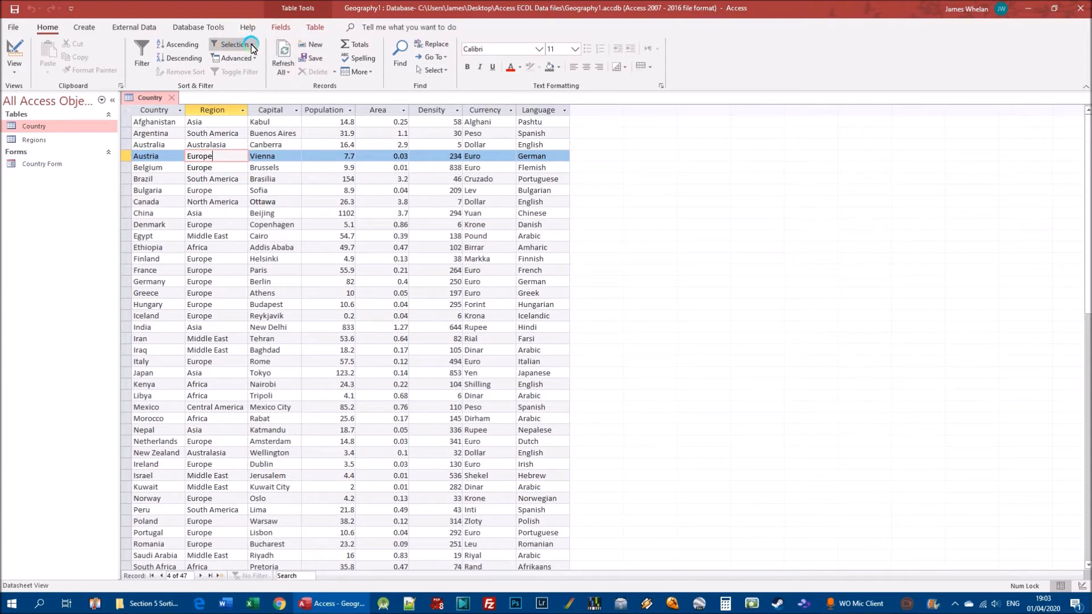
left_click(253, 46)
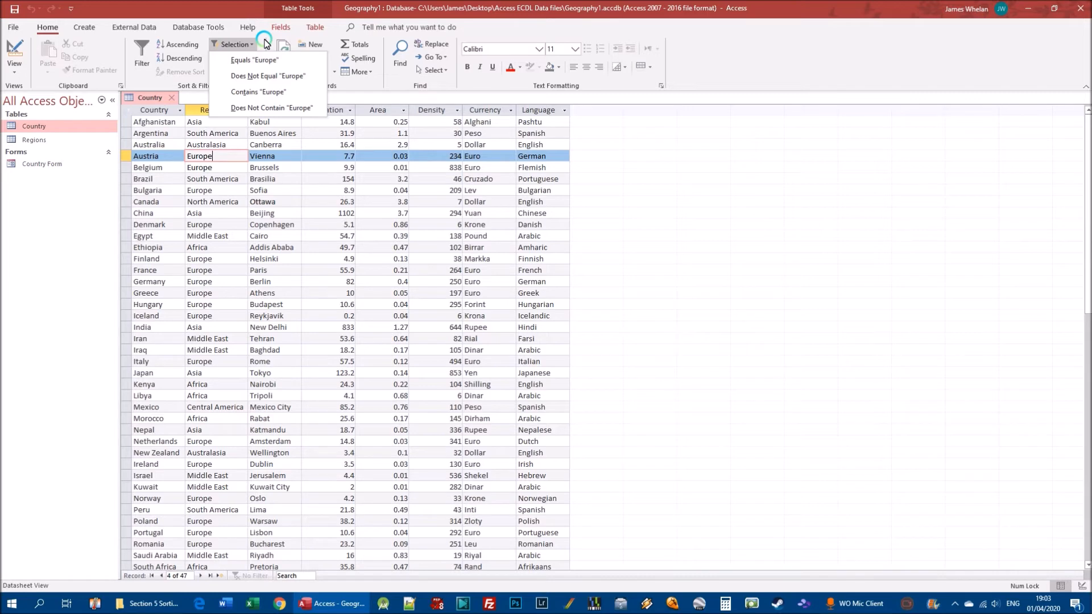
left_click(275, 77)
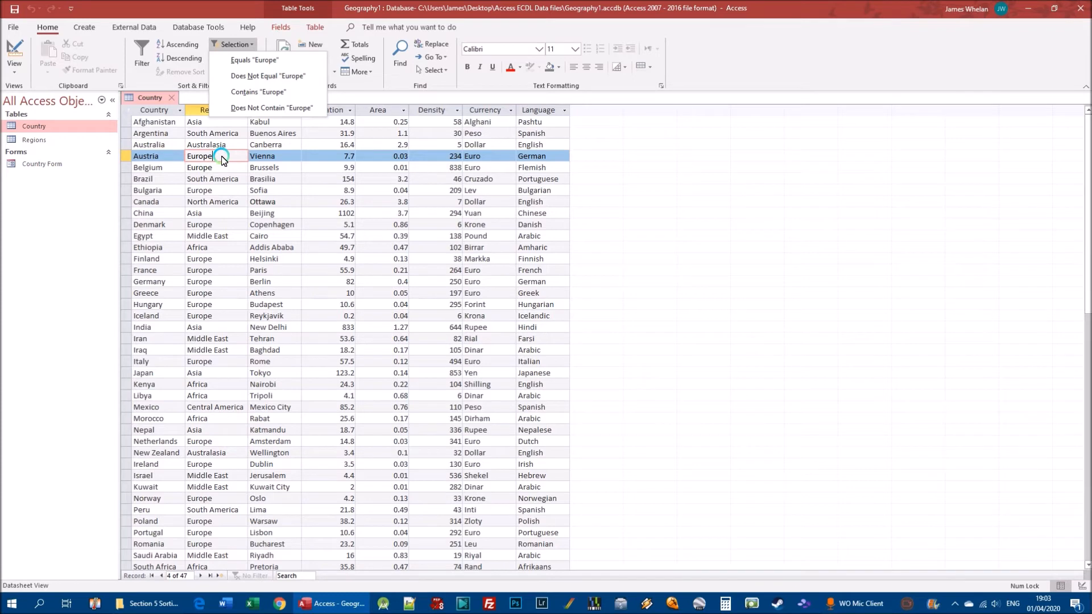
left_click(259, 63)
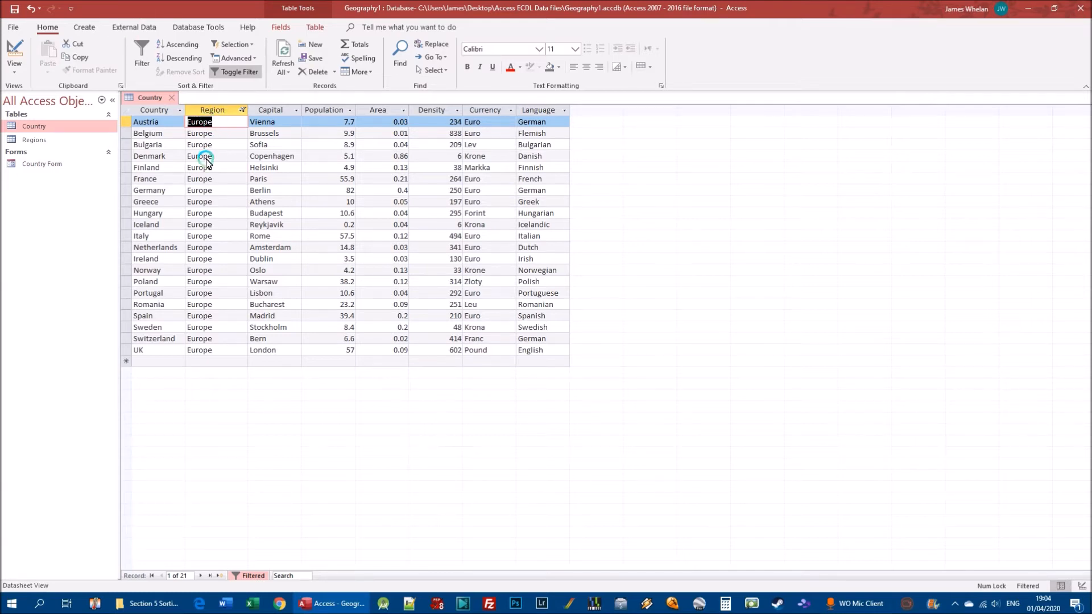
left_click(250, 46)
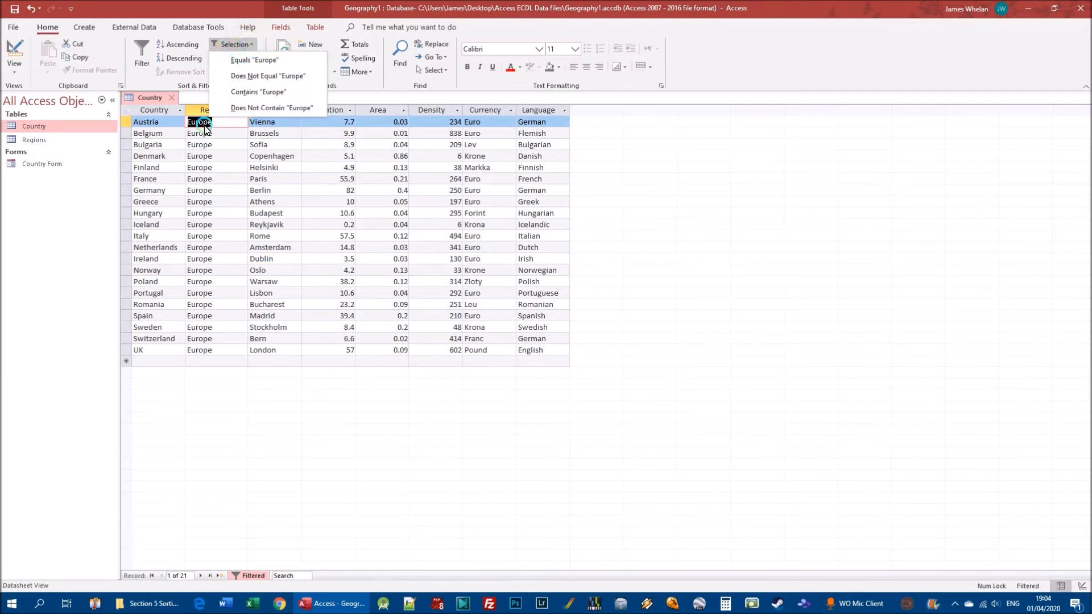
left_click(251, 61)
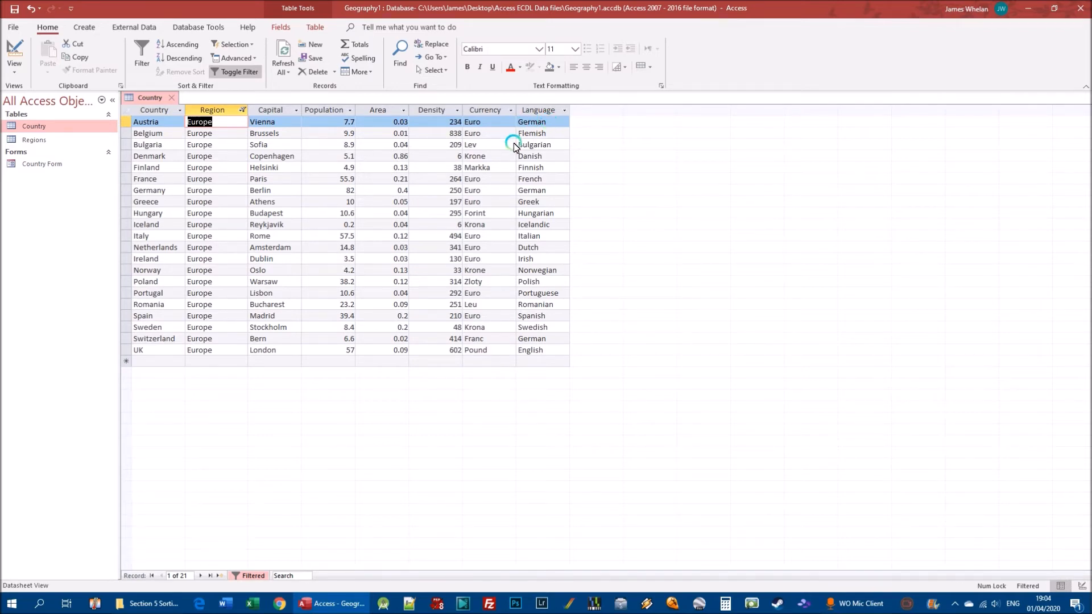
Sort the filtered European countries by Population in ascending order
left_click(329, 122)
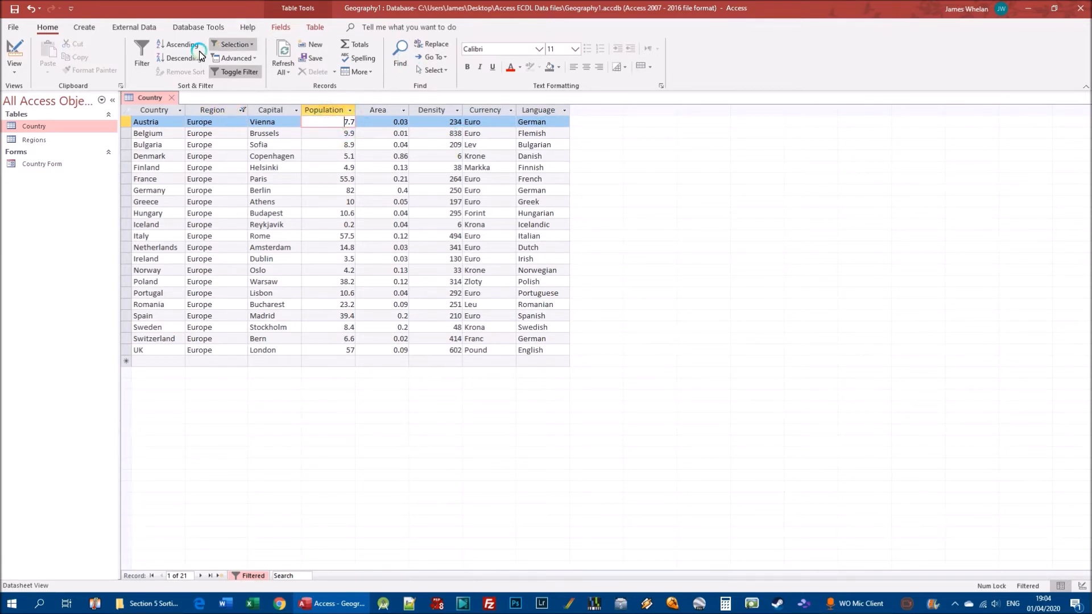
left_click(337, 178)
left_click(344, 283)
left_click(341, 338)
left_click(343, 180)
left_click(327, 121)
left_click(327, 178)
left_click(339, 246)
left_click(336, 305)
left_click(332, 133)
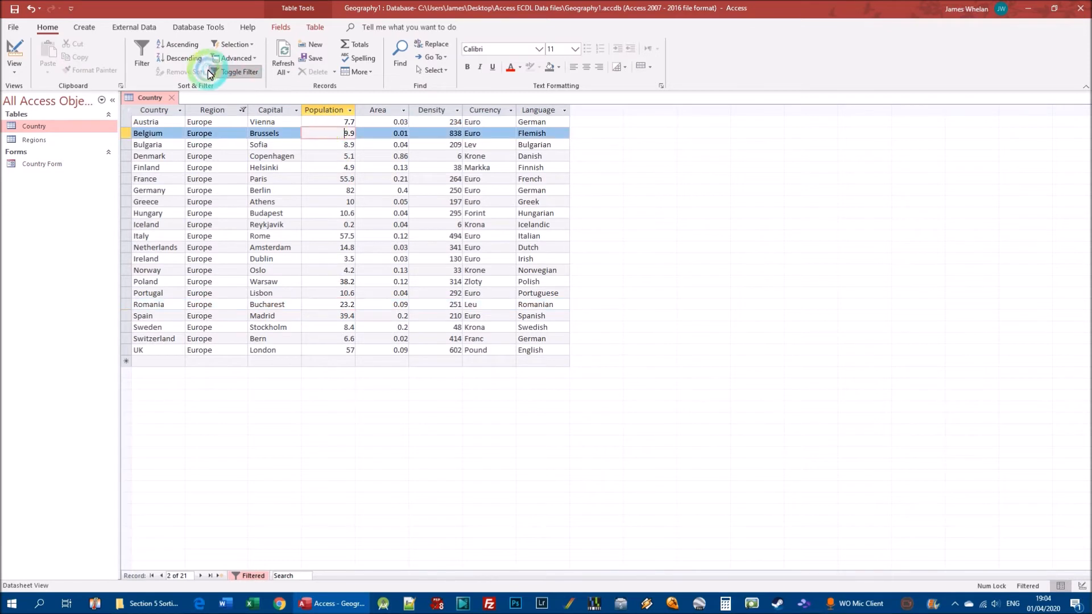
left_click(168, 45)
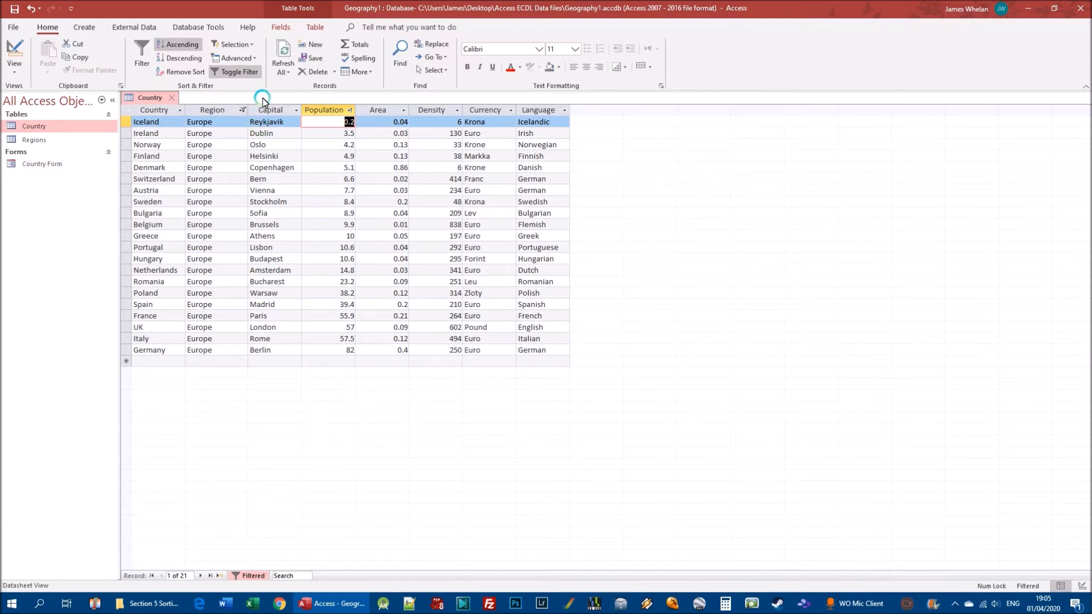
Remove the Region filter and the Population sort from the Country table
left_click(240, 73)
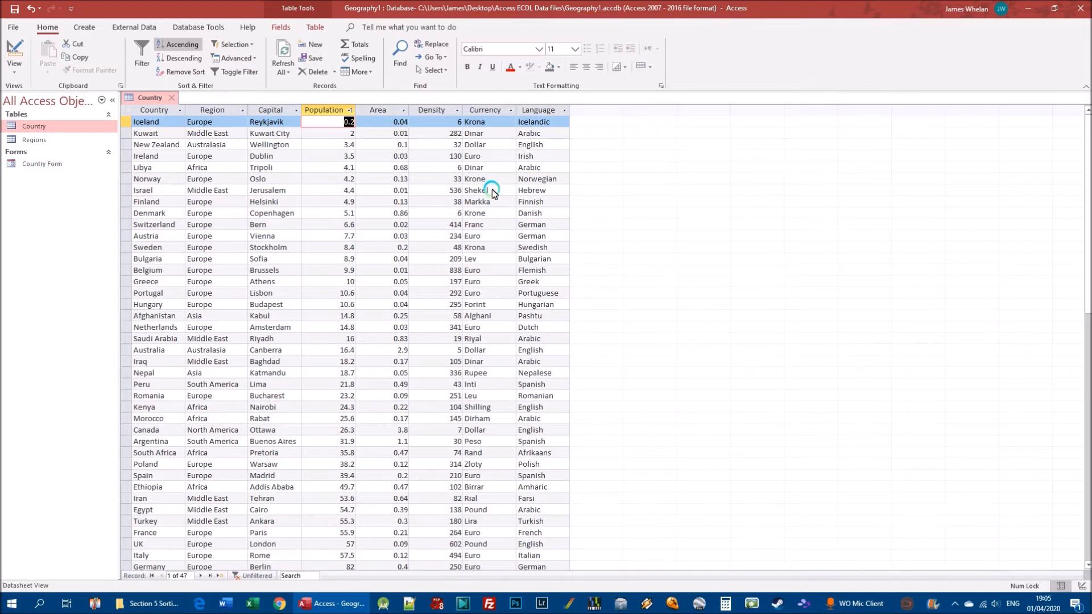
left_click(187, 73)
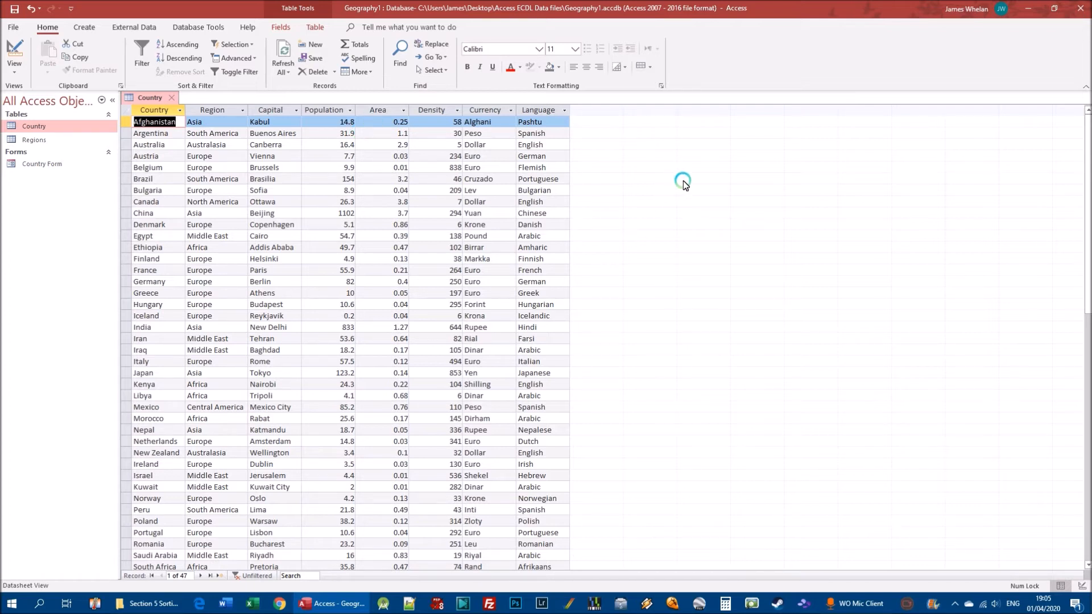
Filter the Country table by selection to records whose Currency does not equal "Euro", using Austria's Currency value
left_click(477, 179)
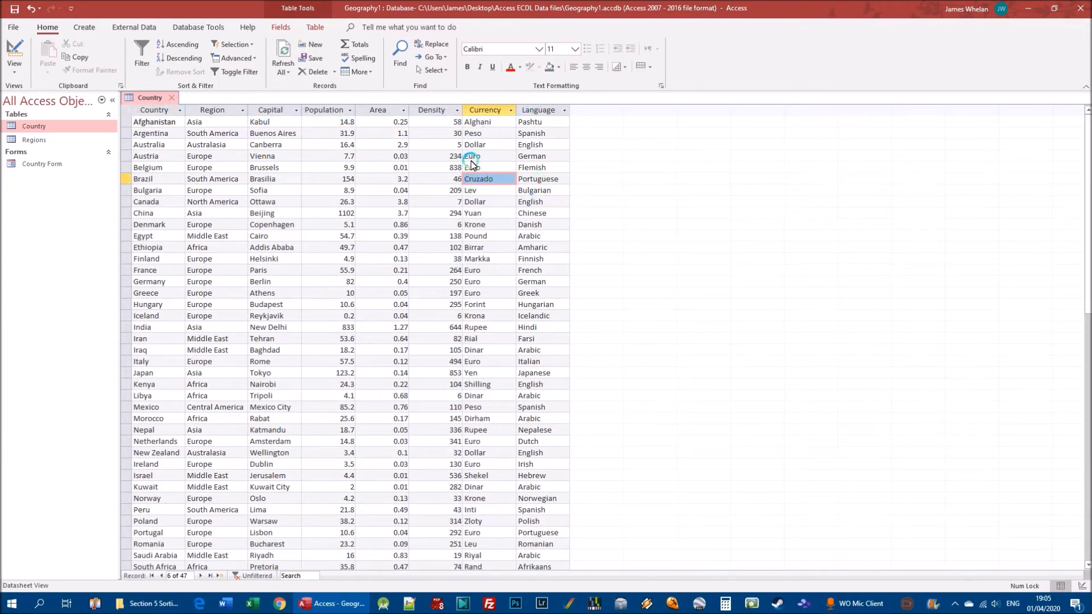
left_click(491, 157)
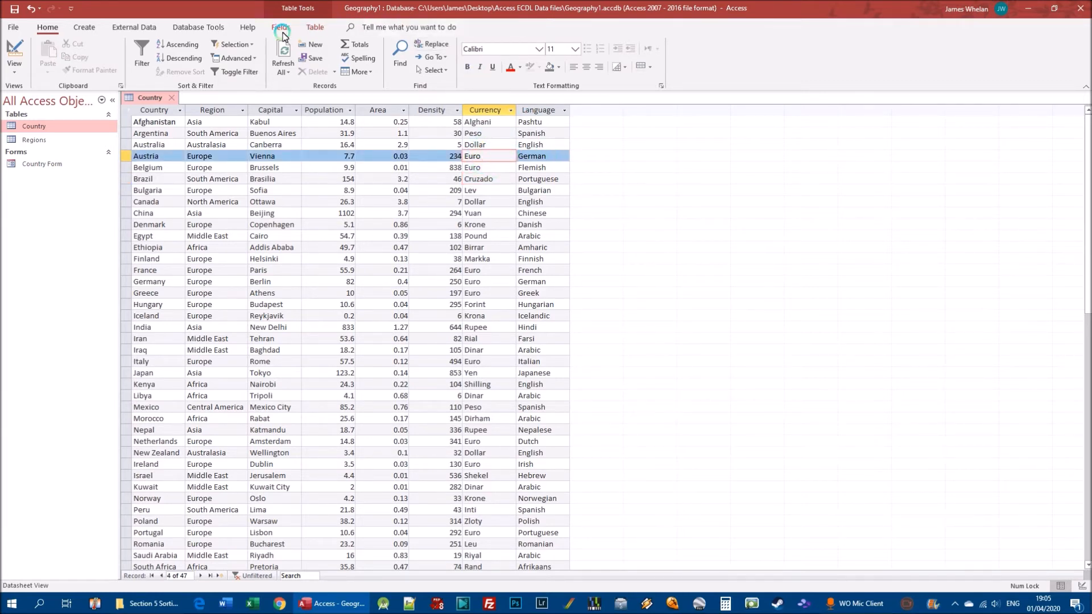
left_click(252, 45)
left_click(252, 45)
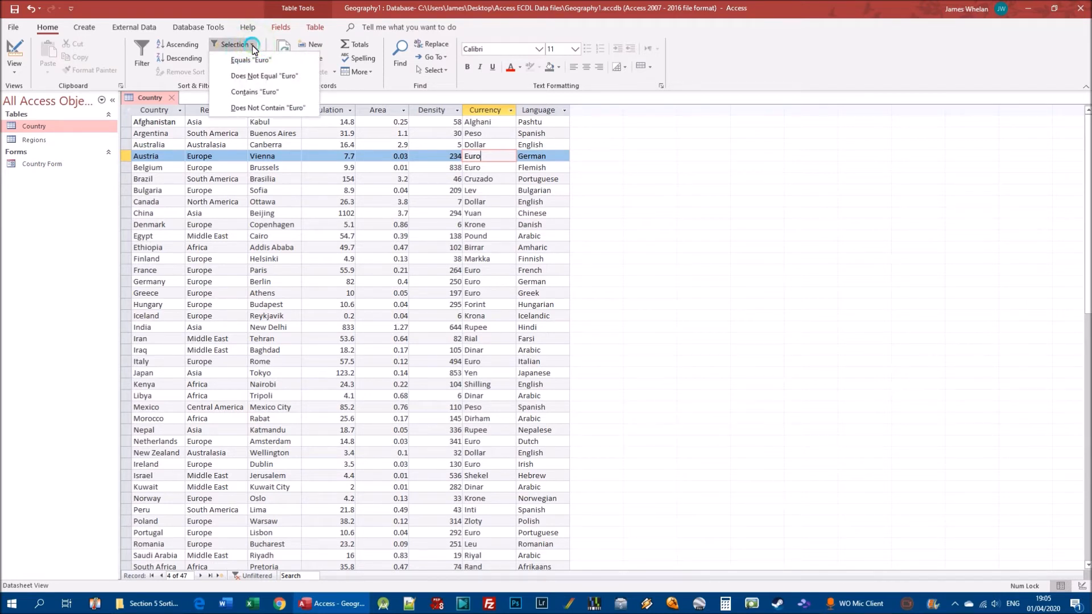
left_click(292, 78)
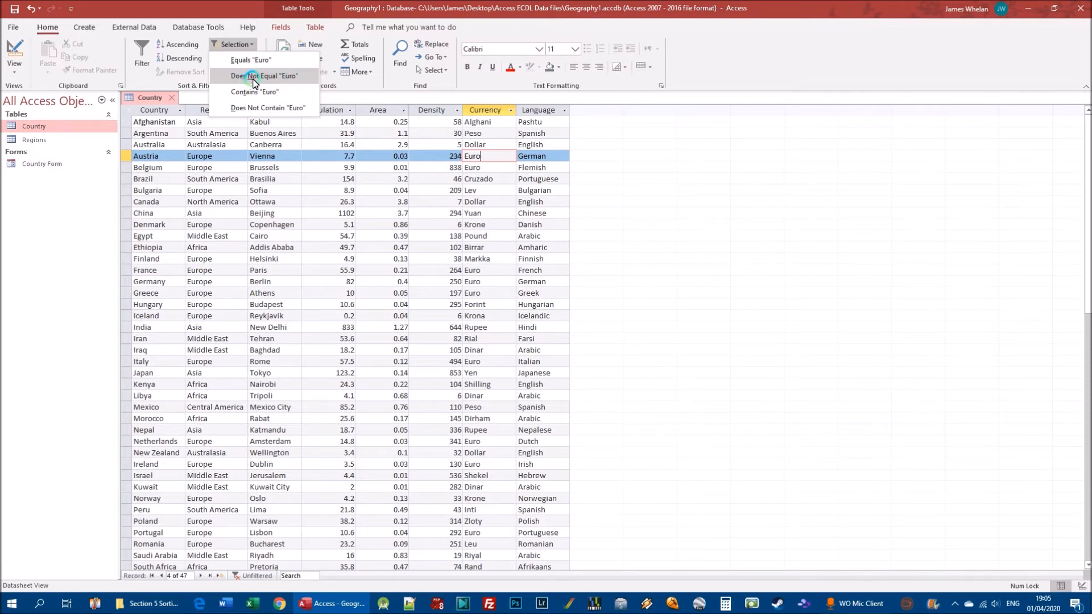
left_click(288, 76)
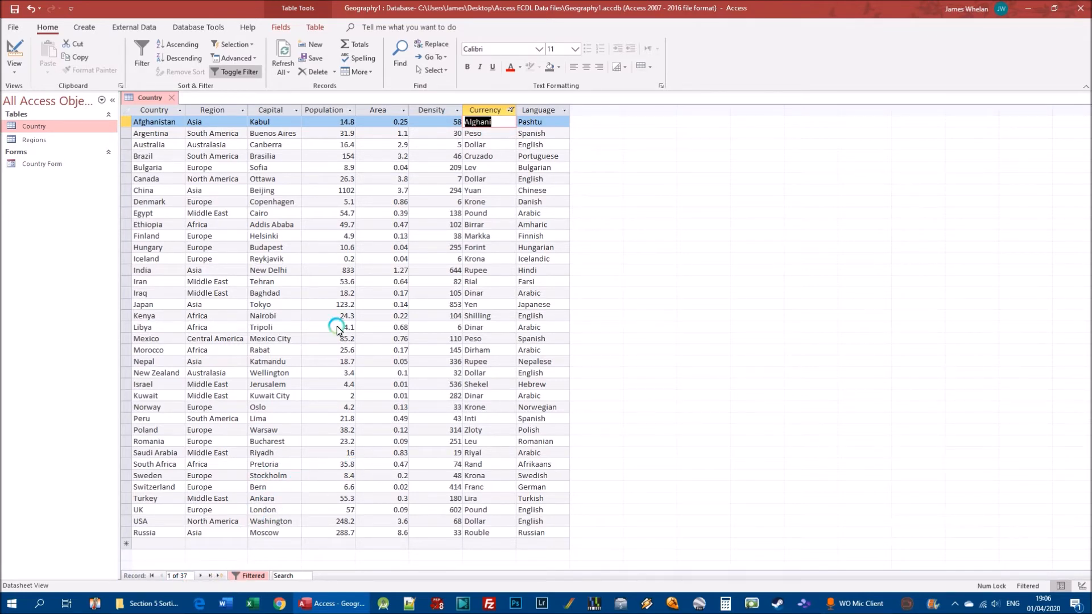
Switch the Currency filter off, reapply it, and switch it off again to show all countries
left_click(240, 72)
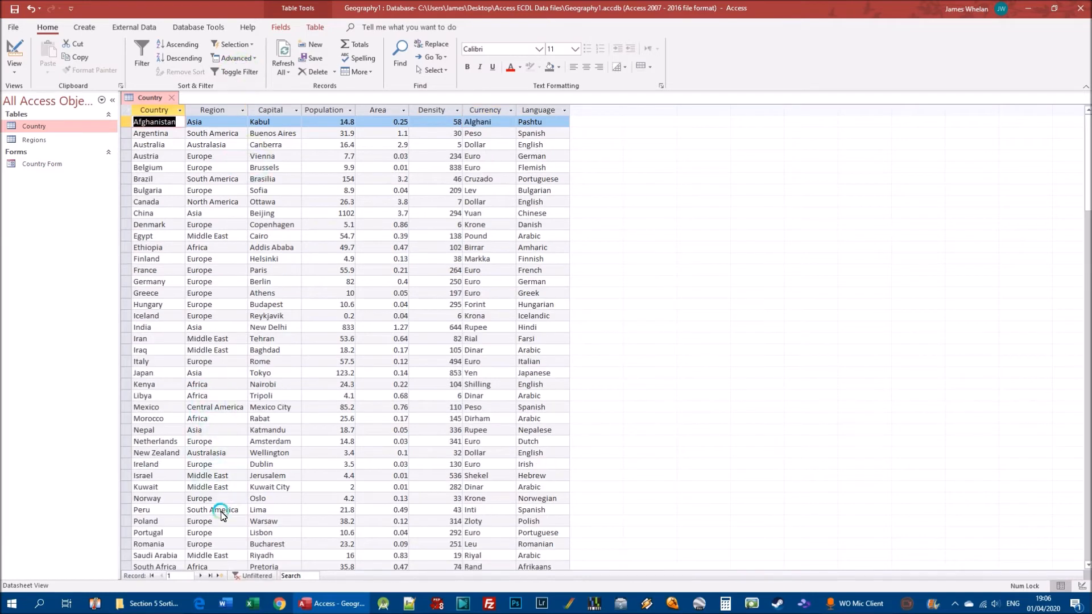
scroll(236, 559, "down", 3)
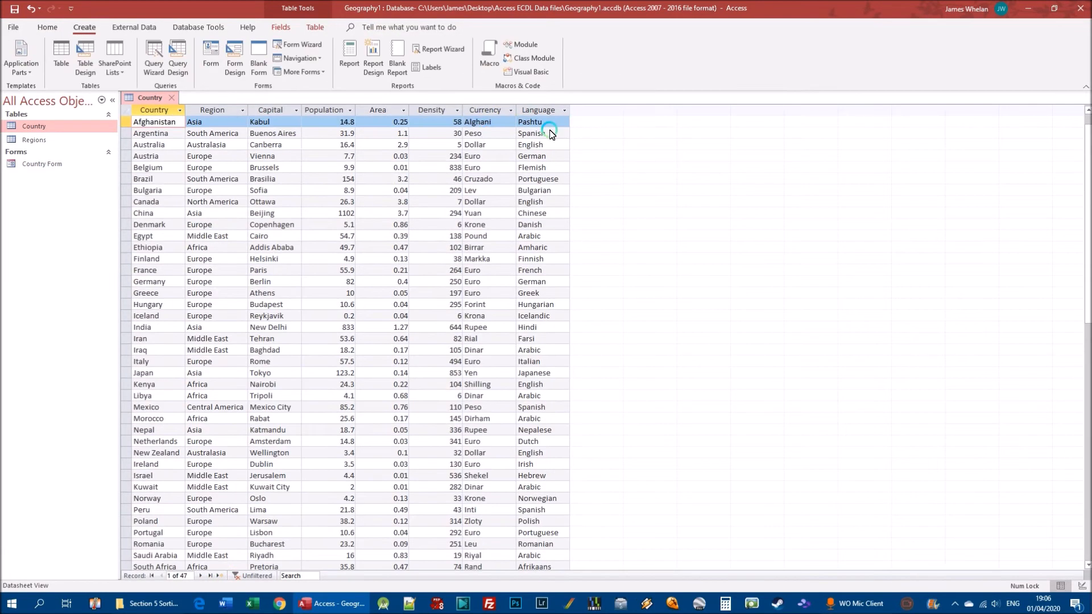
left_click(475, 156)
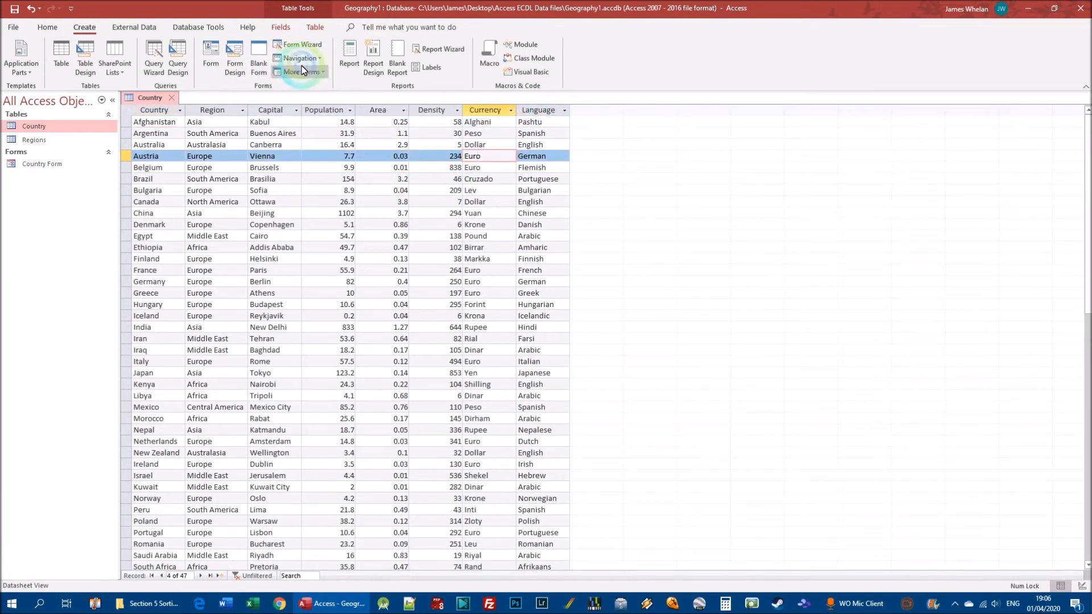
left_click(49, 28)
left_click(234, 72)
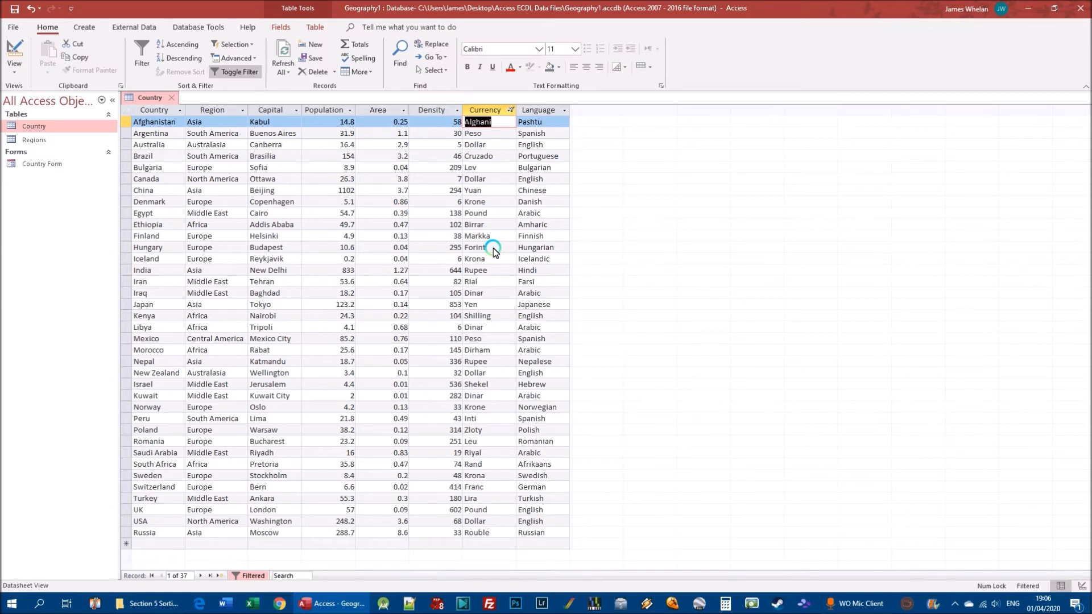
left_click(238, 79)
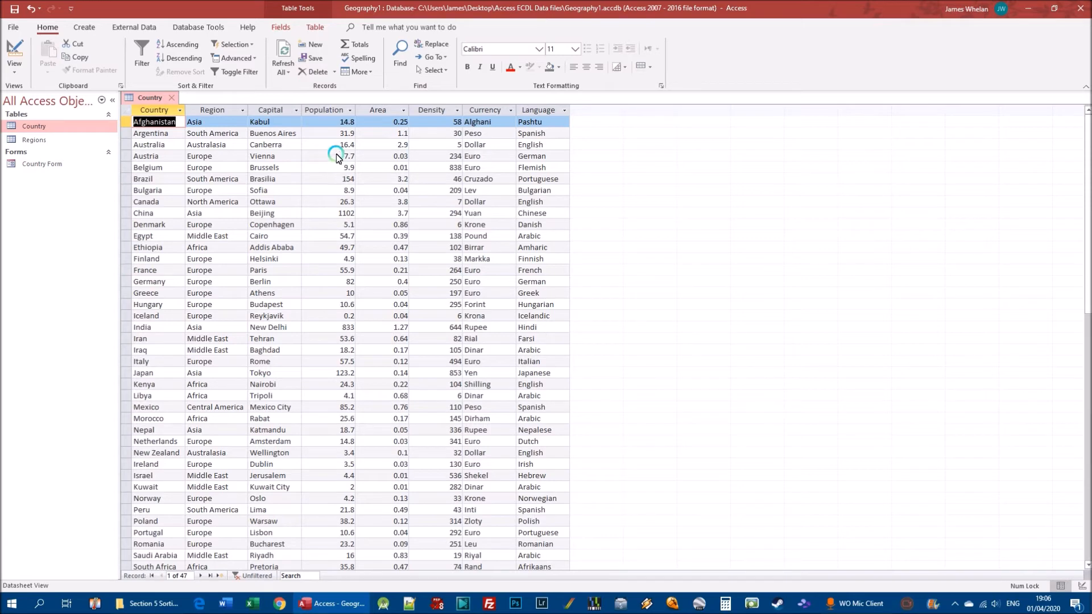
Filter the Country table by France's Population value to show records greater than or equal to 55.9
left_click(333, 271)
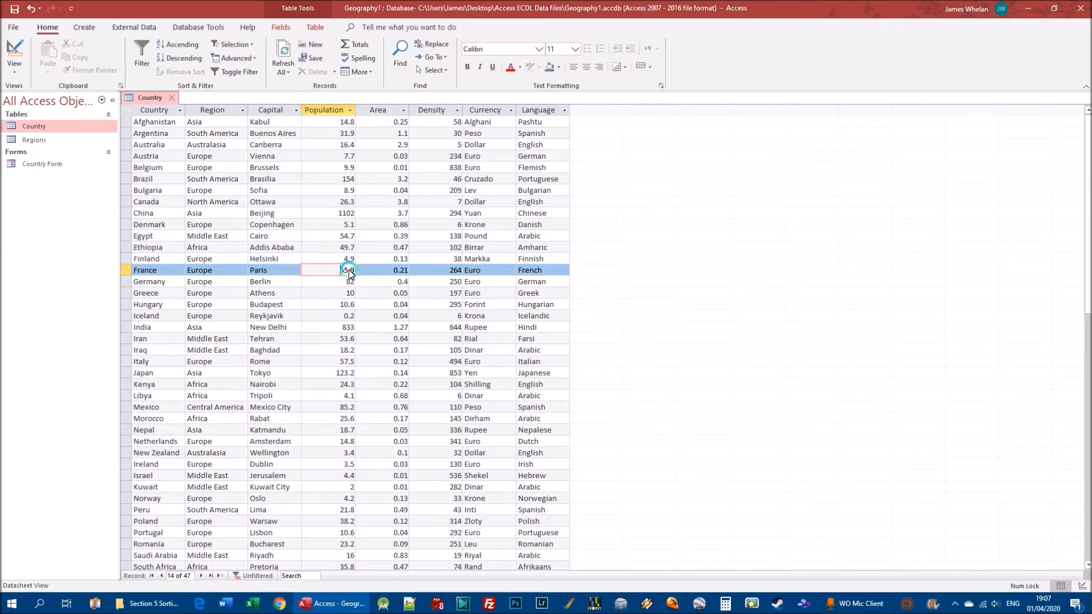
left_click(245, 43)
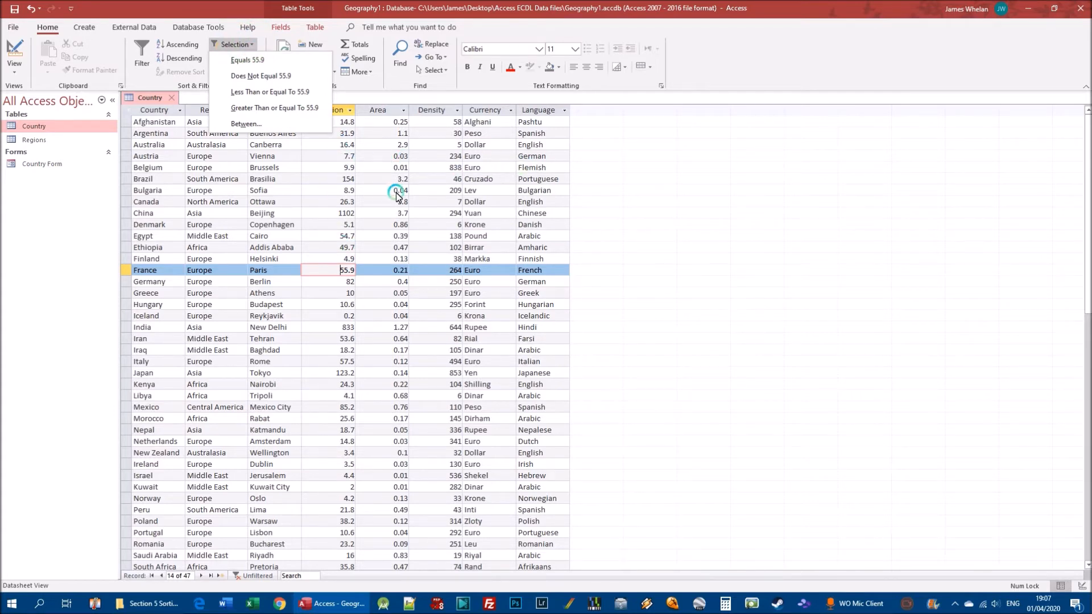
left_click(348, 273)
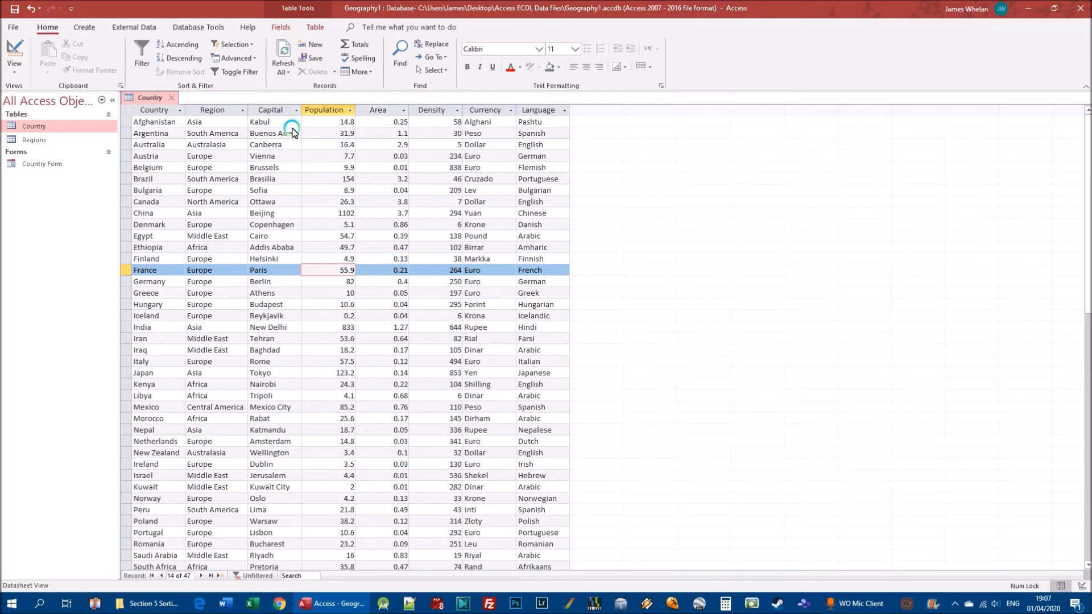
left_click(245, 47)
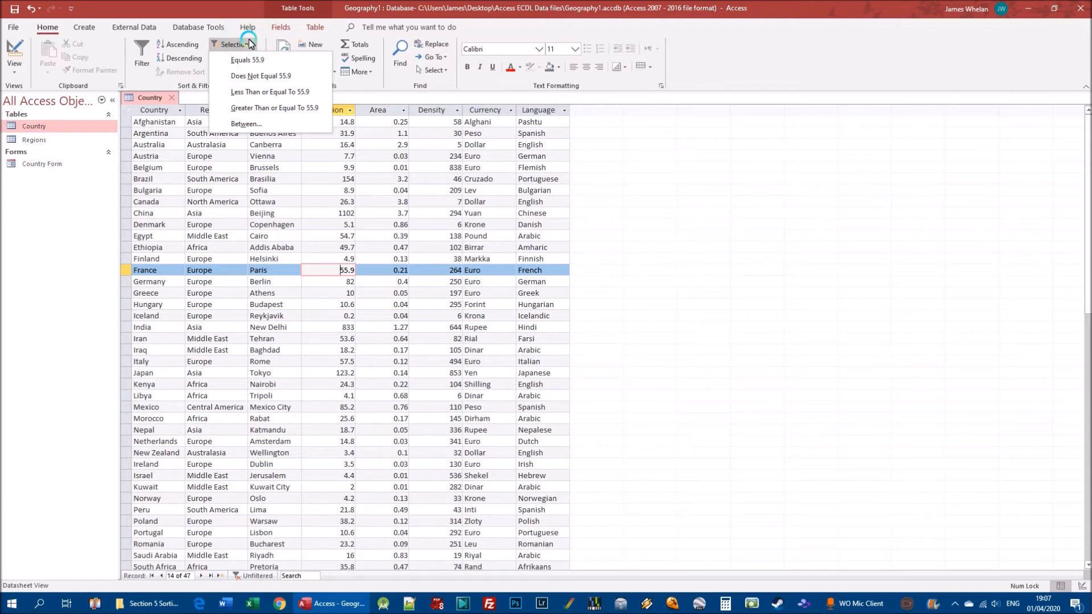
left_click(307, 81)
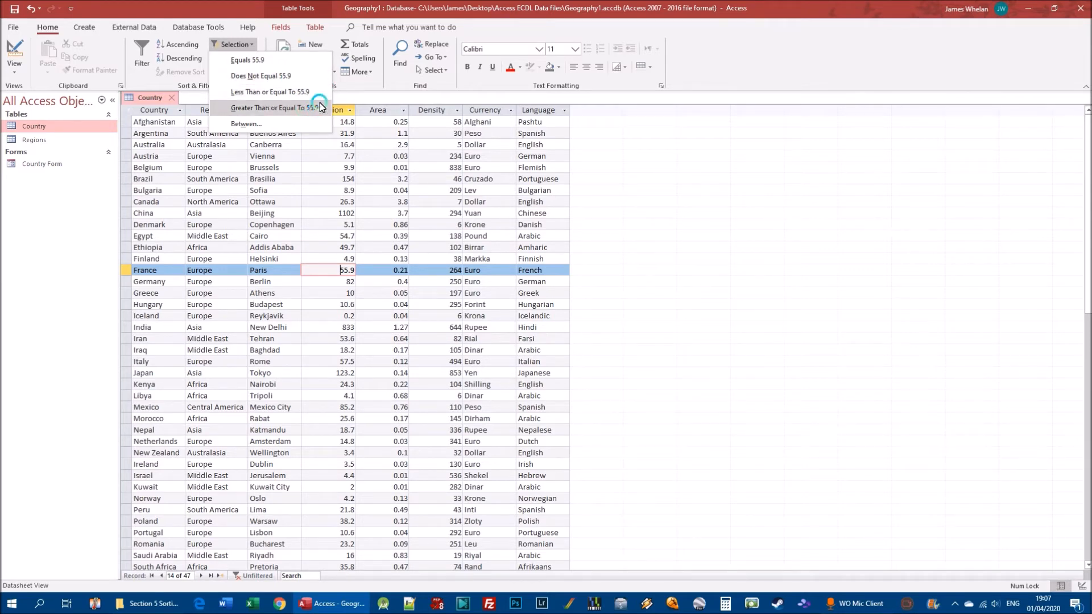
left_click(293, 113)
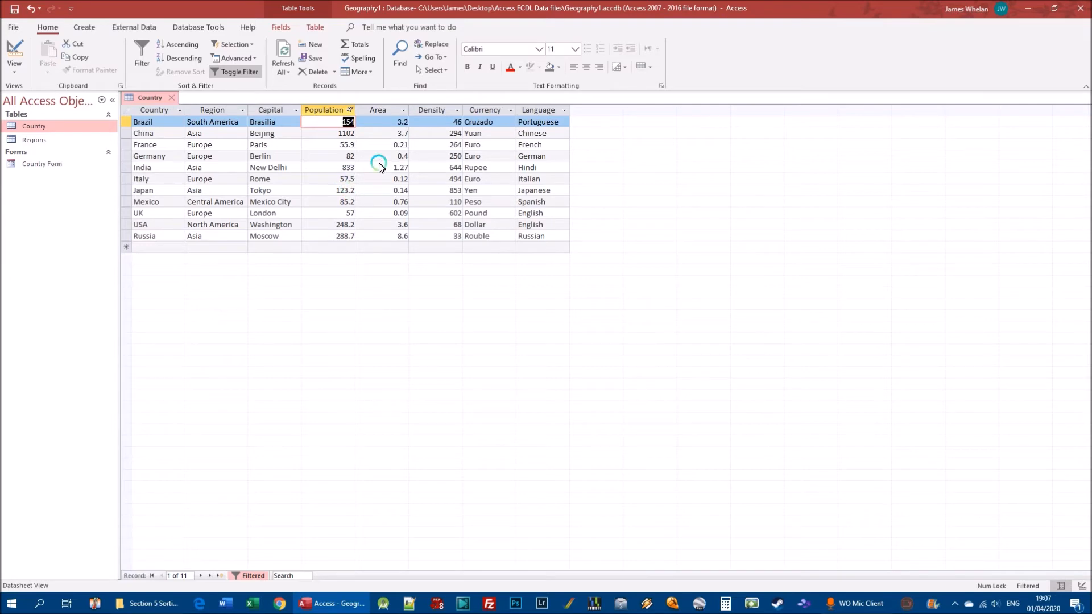
Switch the Population filter off, reapply it, and switch it off again to restore the full country list
left_click(234, 72)
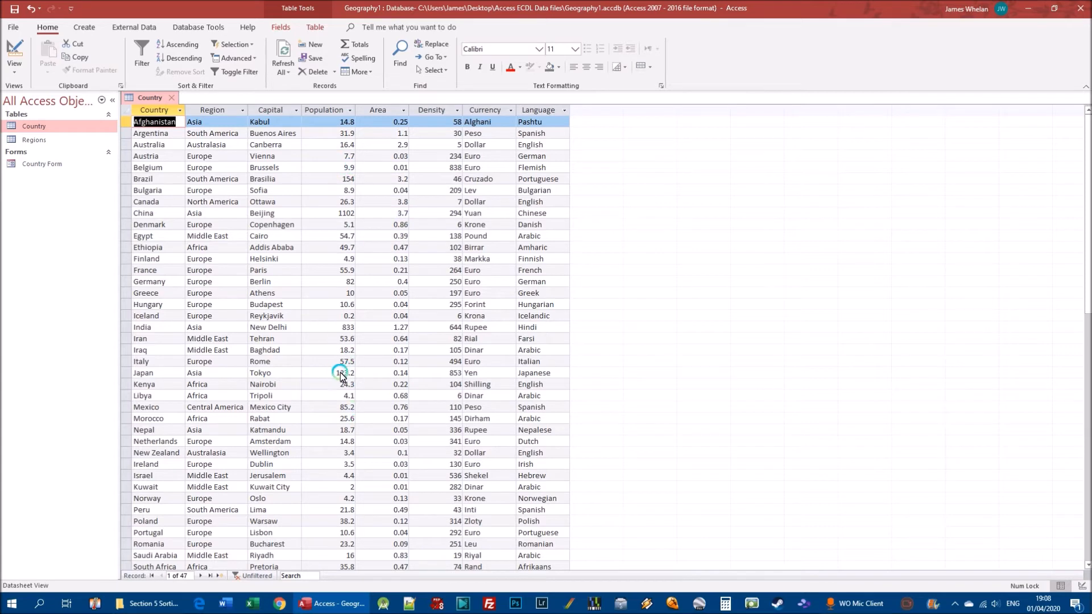
left_click(342, 155)
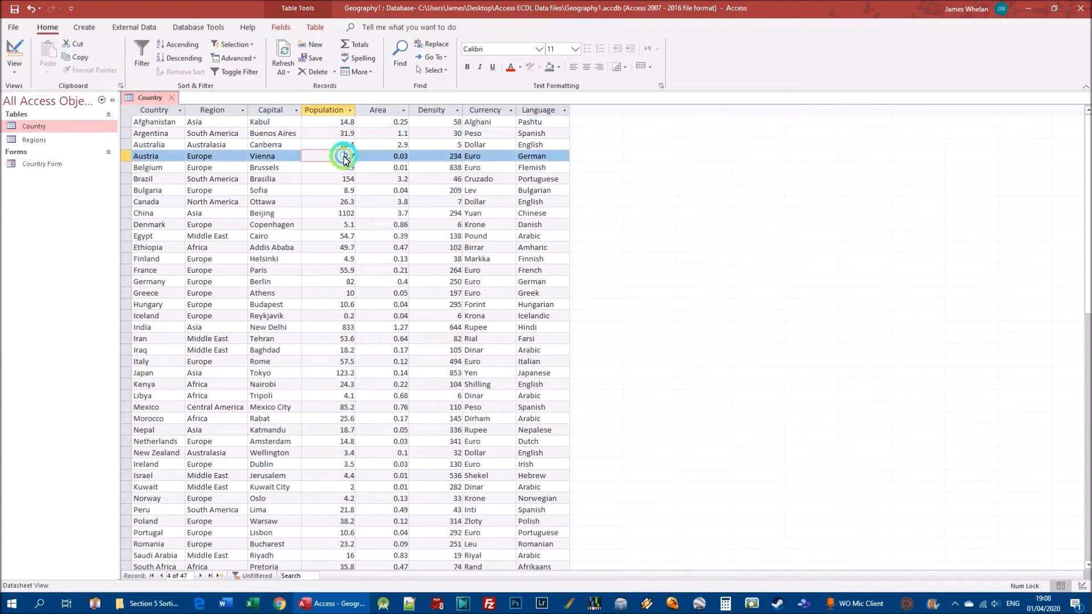
left_click(249, 73)
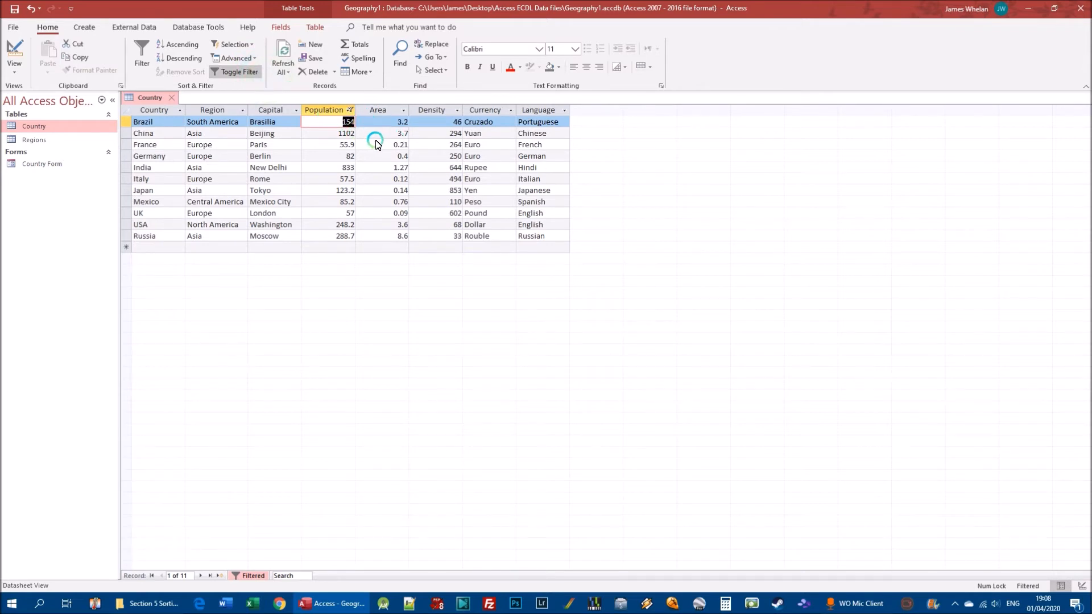
left_click(236, 72)
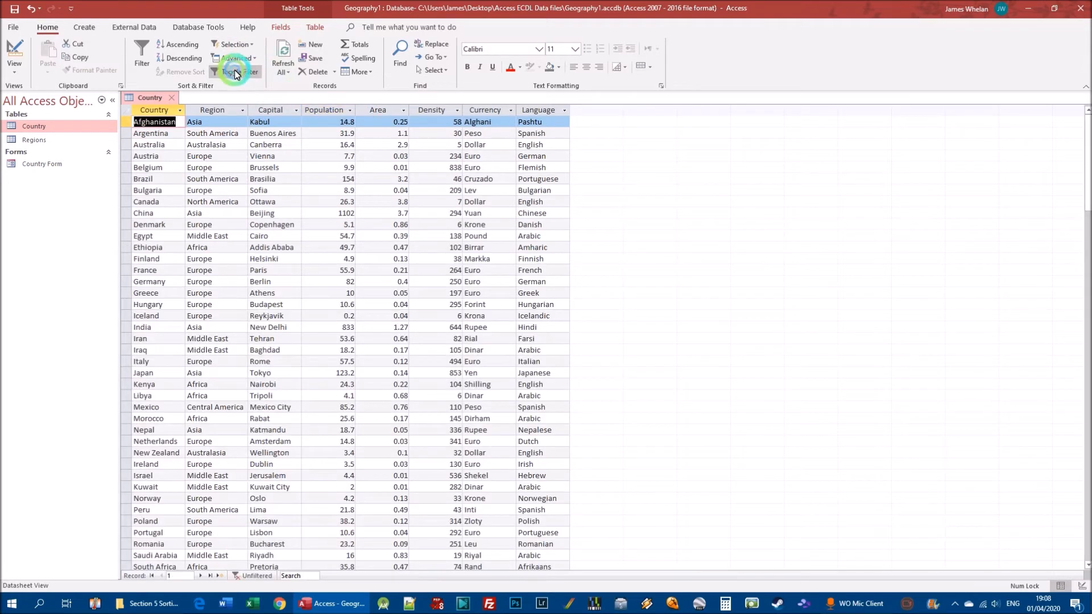
Filter the Country table by Austria's Population value to show records less than or equal to 7.7, and switch the filter off
left_click(342, 156)
left_click(251, 45)
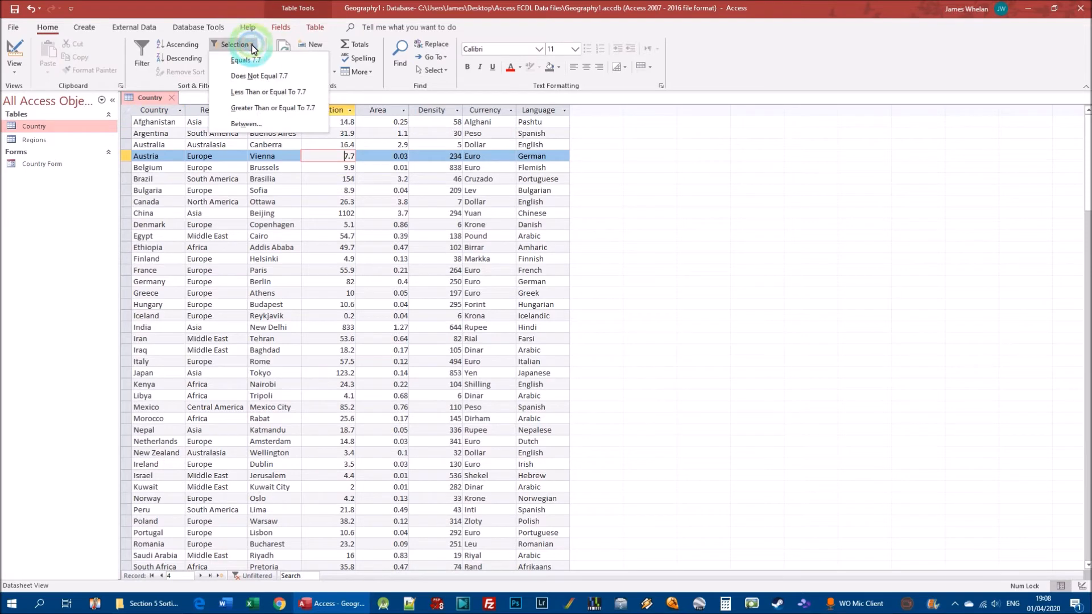
left_click(279, 93)
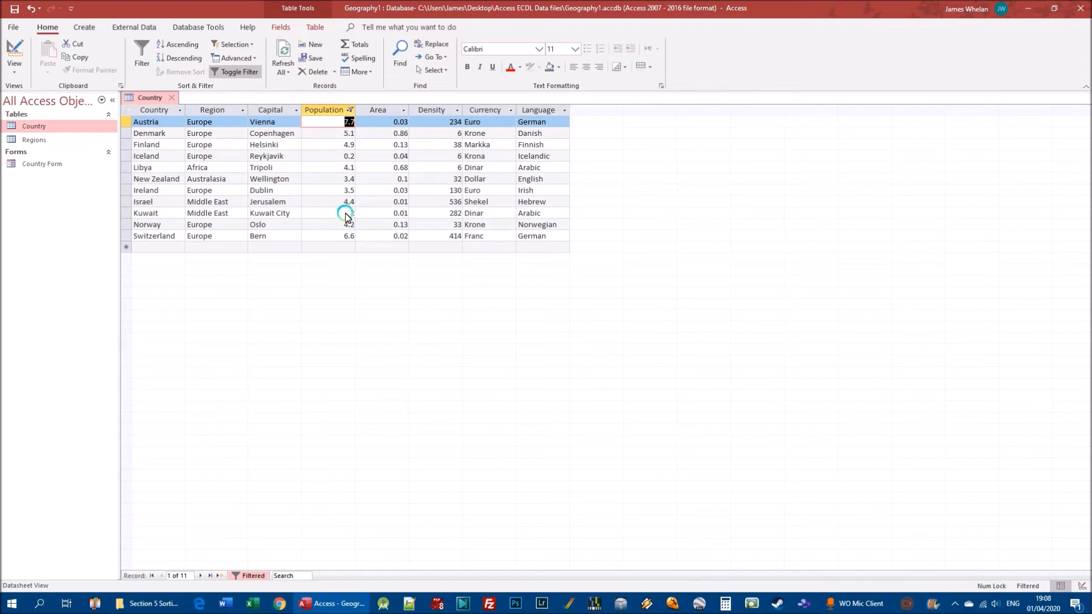
left_click(235, 71)
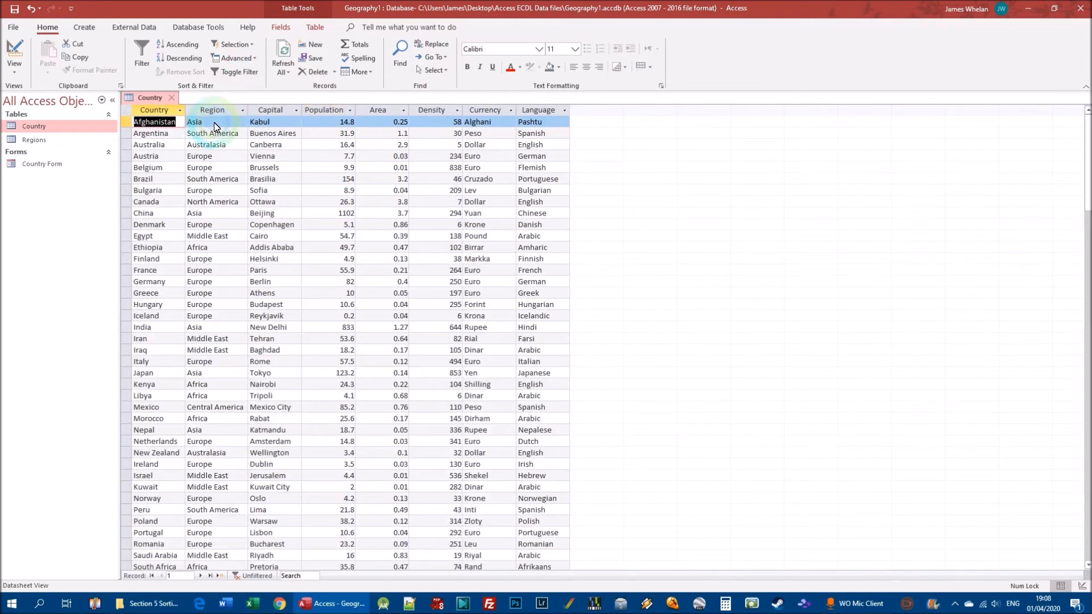
Filter the Country table to records whose Region equals "Middle East", using Egypt's Region value, and switch the filter off
left_click(208, 237)
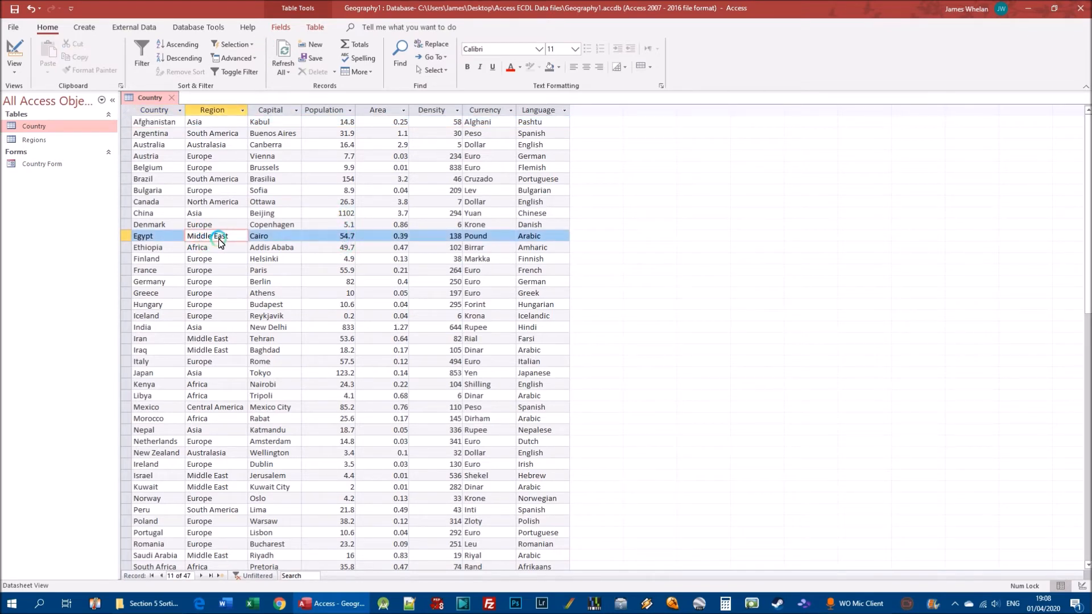
left_click(251, 44)
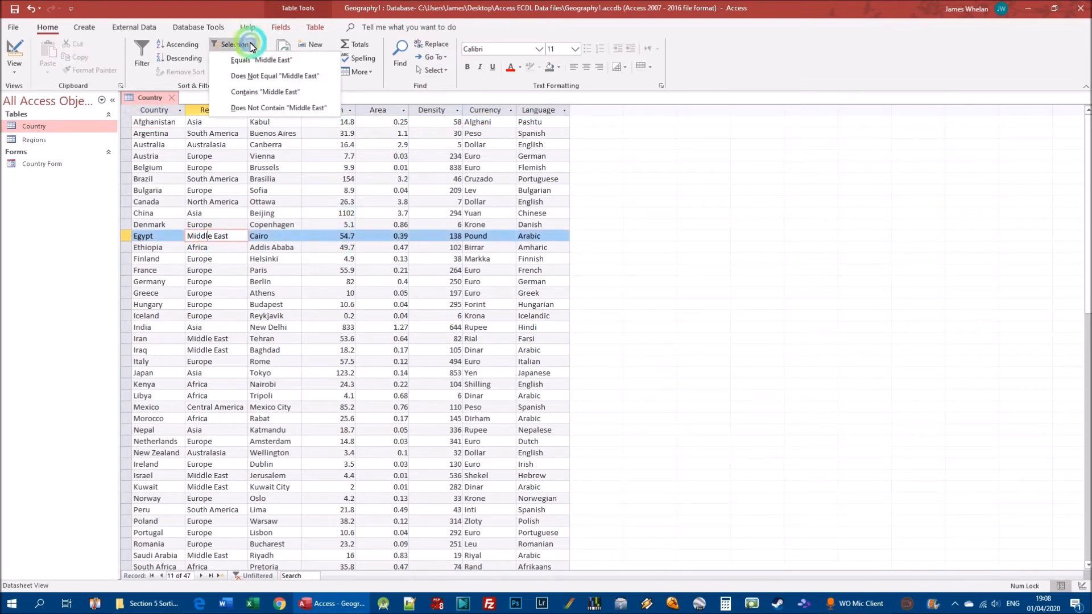
left_click(255, 61)
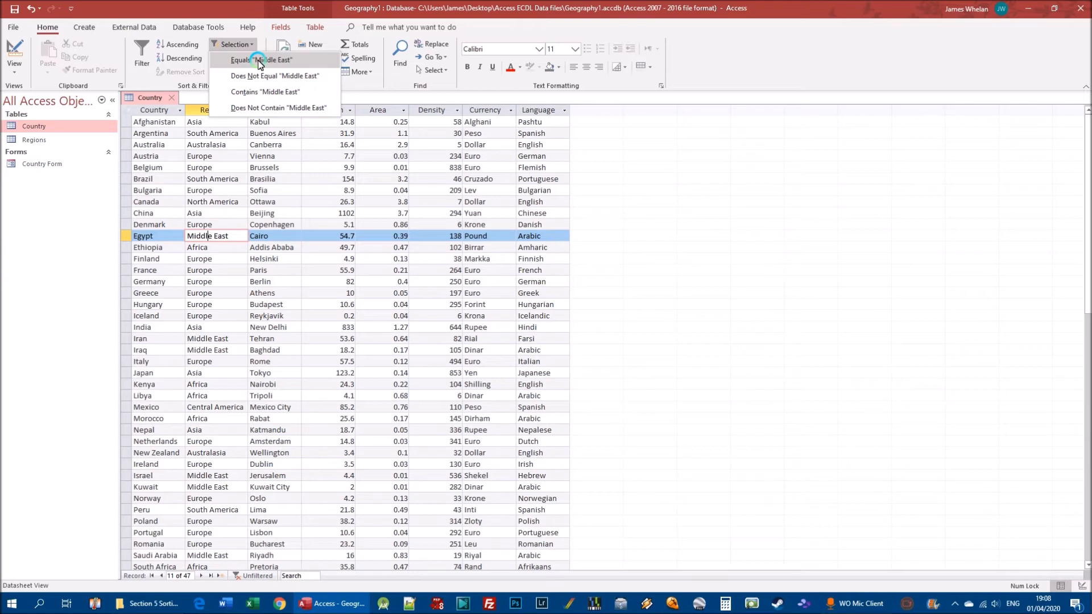
left_click(258, 61)
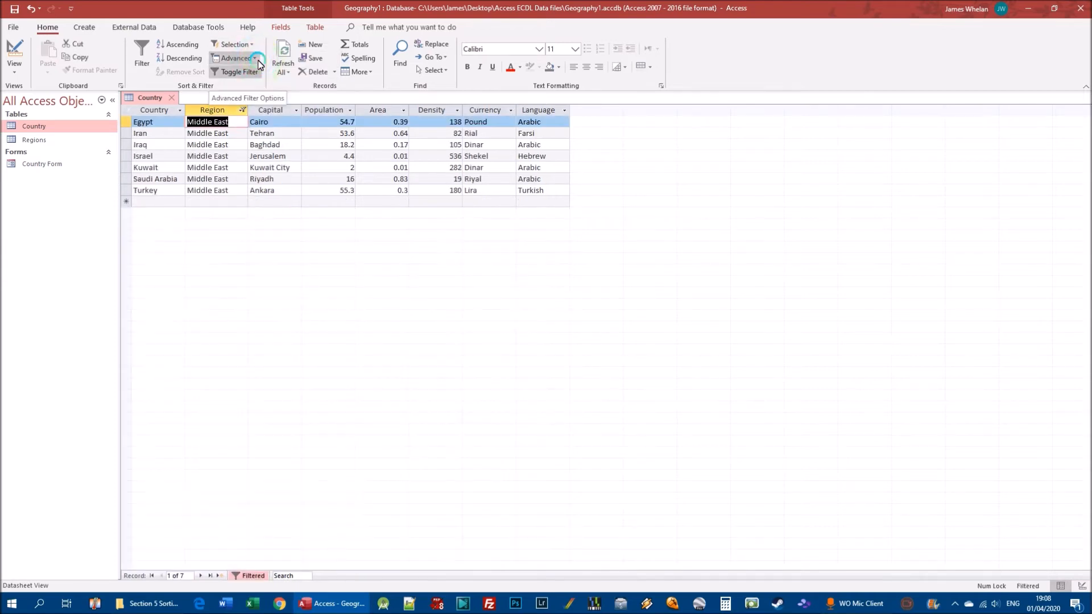
left_click(234, 72)
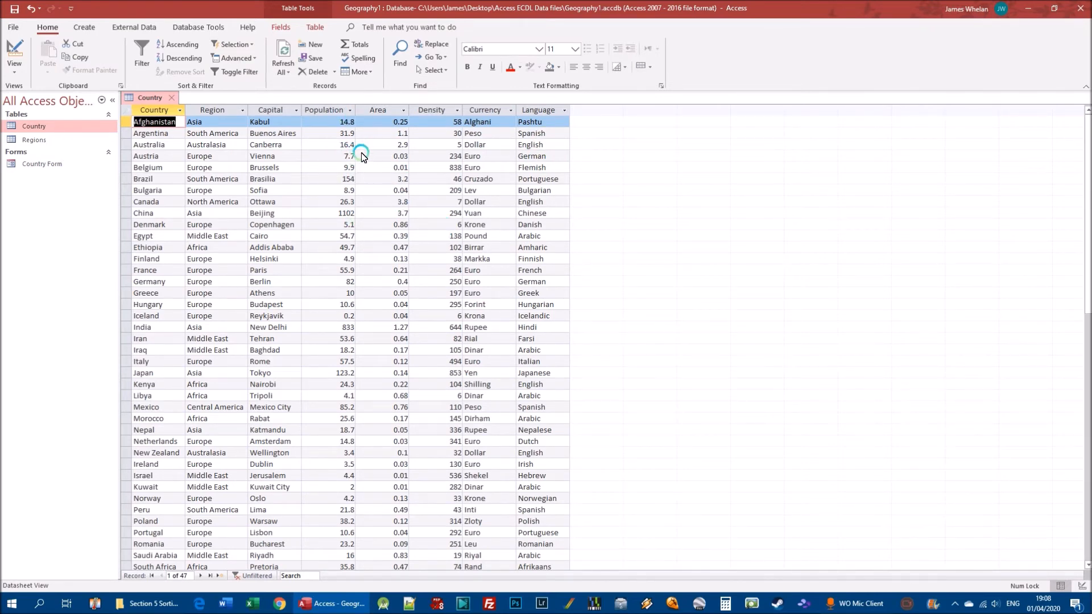
Filter the Country table by Brazil's Population value to show records greater than or equal to 154
left_click(331, 181)
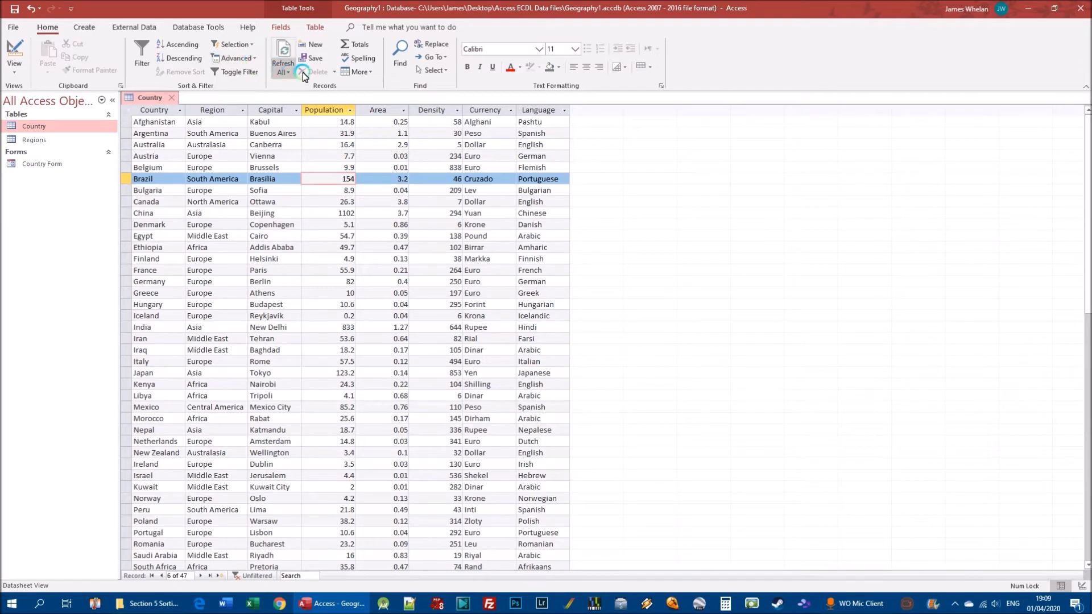
left_click(242, 47)
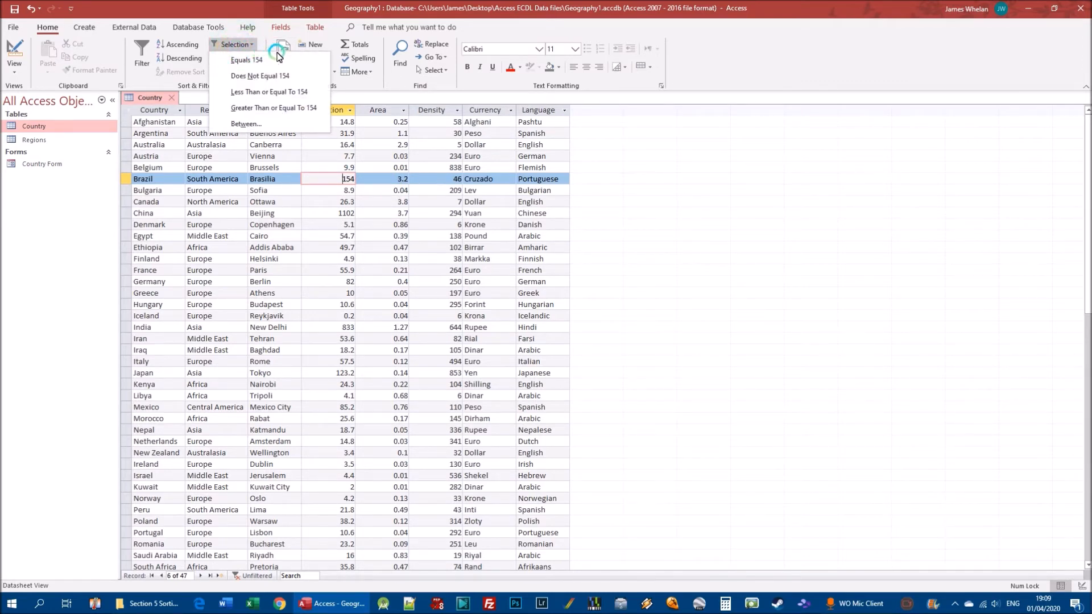
left_click(286, 109)
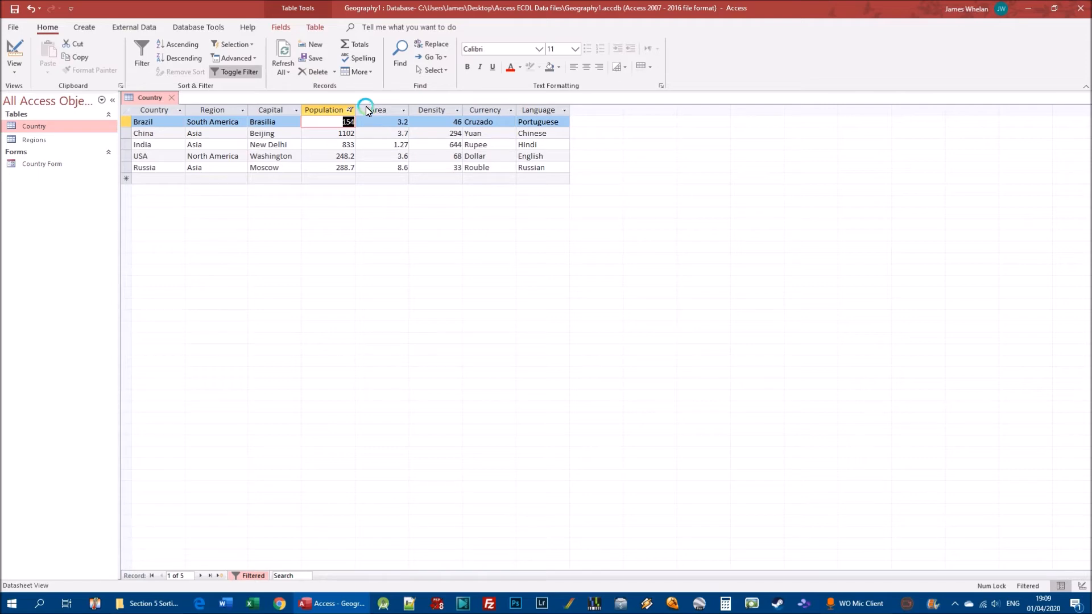
Switch the Population filter off and close the Country table without saving its design changes
left_click(235, 72)
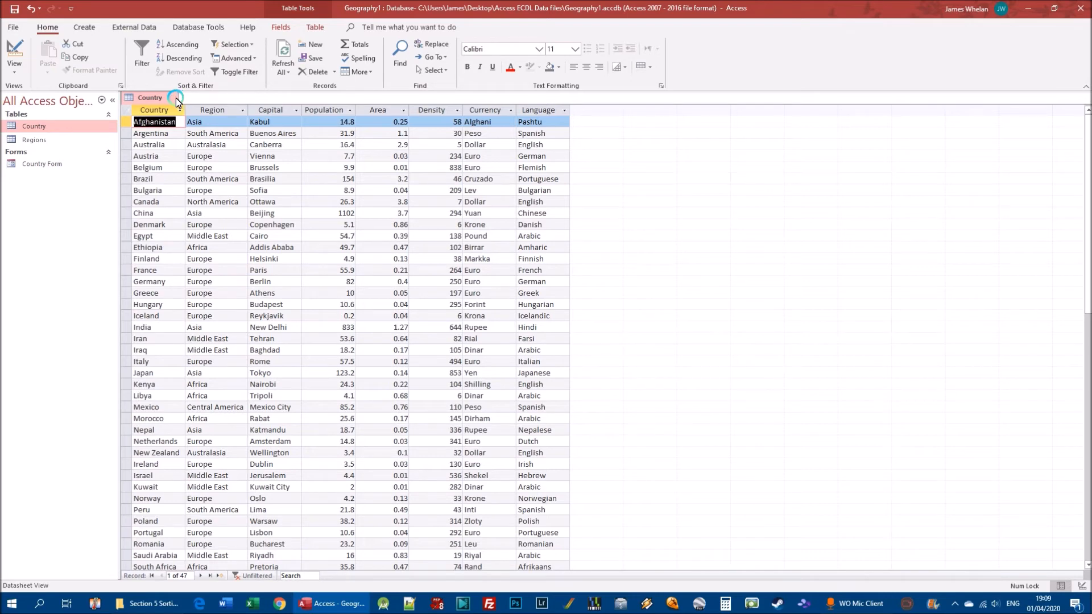
left_click(172, 98)
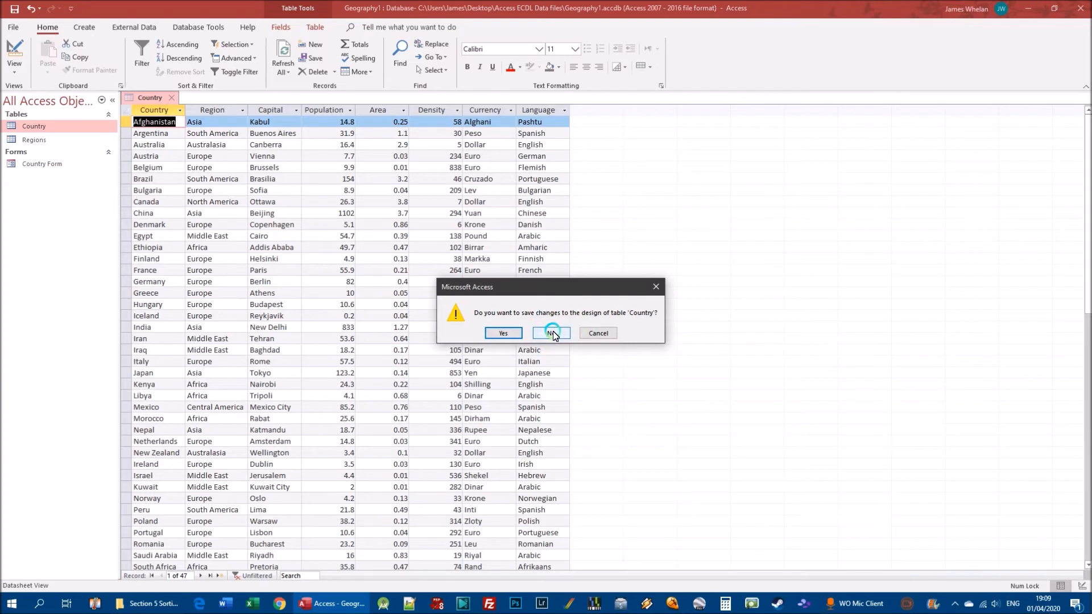
left_click(553, 333)
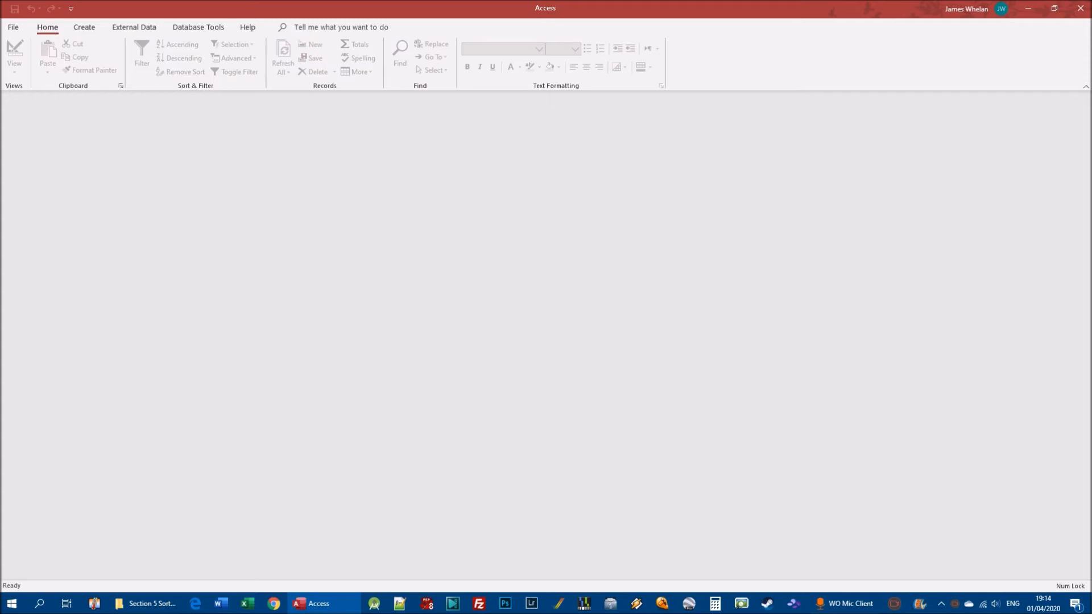
Open the recent database Houses1 and display its Houses table
left_click(13, 27)
left_click(36, 98)
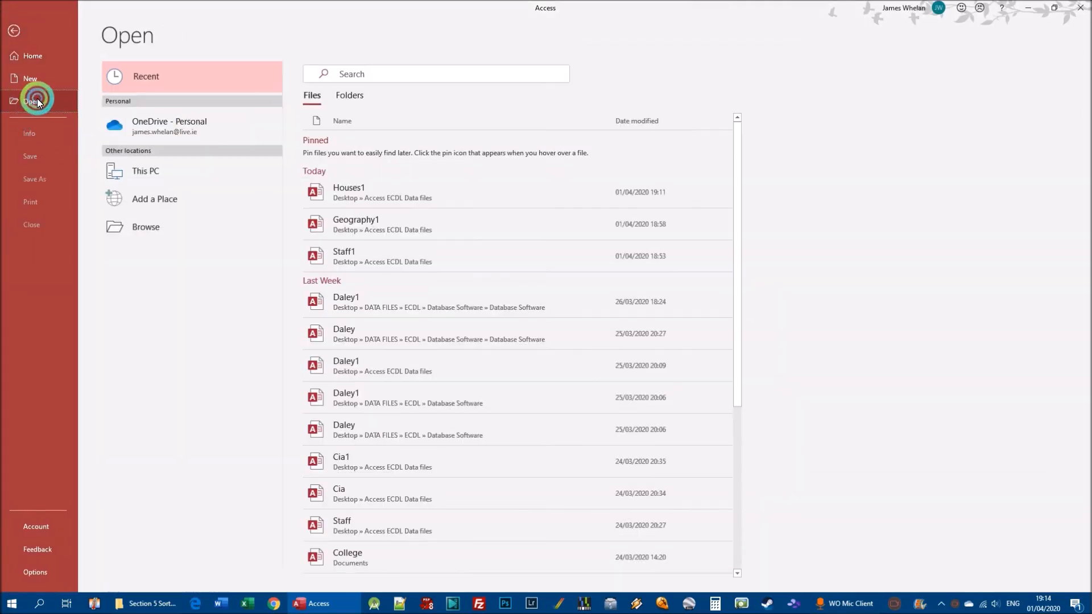
left_click(407, 191)
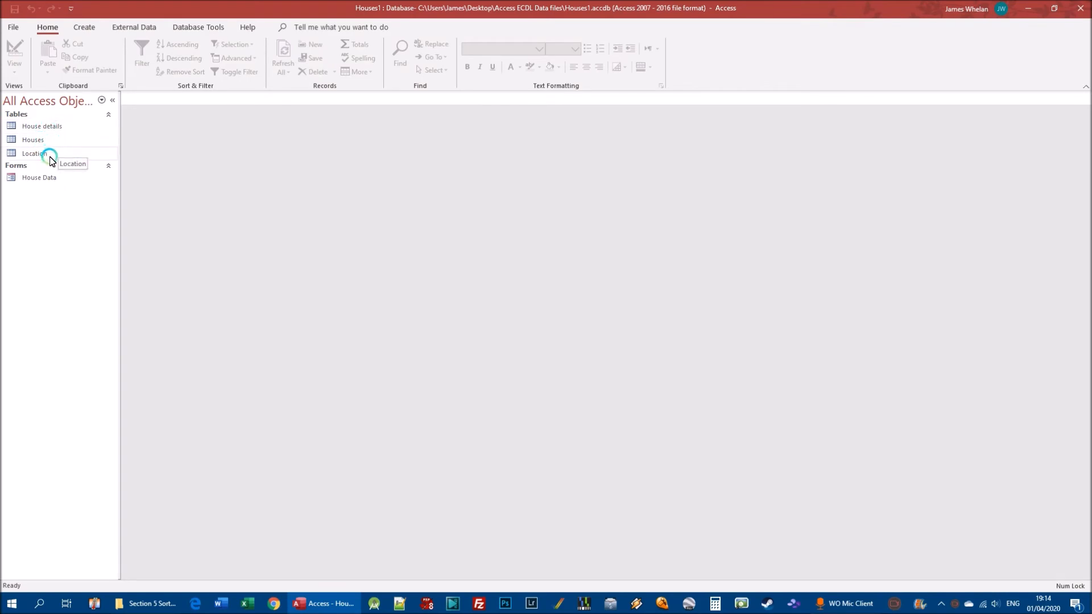
double_click(42, 141)
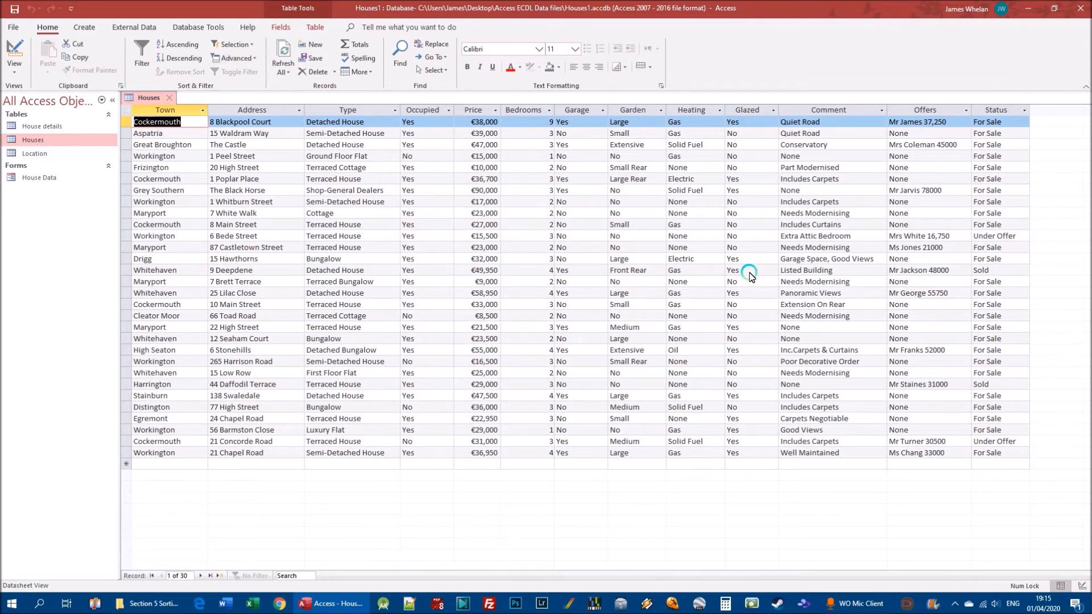
Start Filter By Form on the Houses table and set the Town criterion to "Cockermouth"
left_click(832, 306)
left_click(309, 189)
left_click_drag(180, 137, 148, 121)
left_click(148, 123)
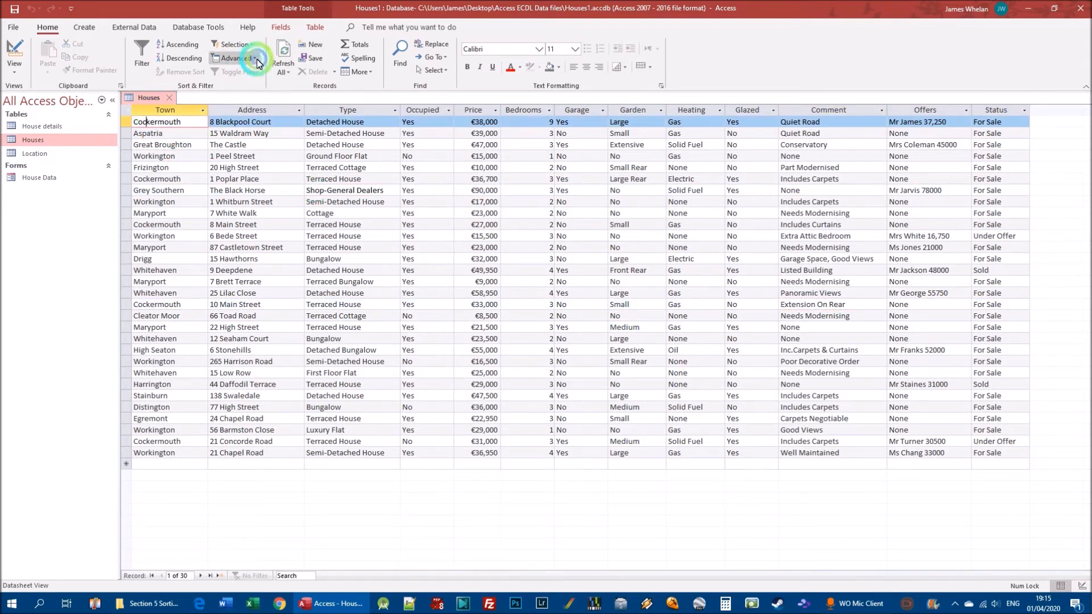
left_click(254, 59)
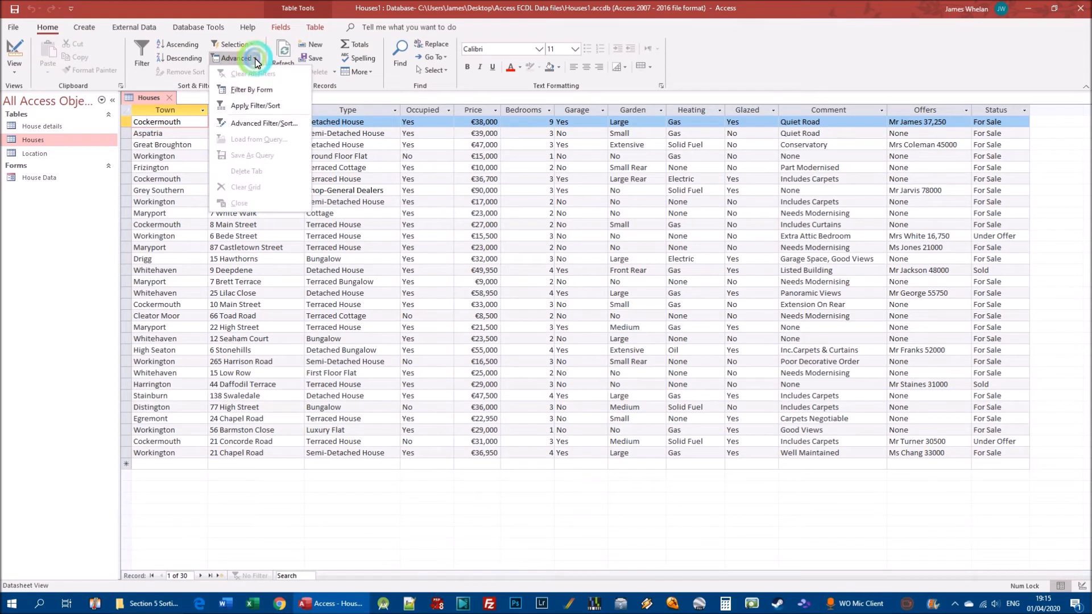
left_click(261, 91)
left_click(258, 147)
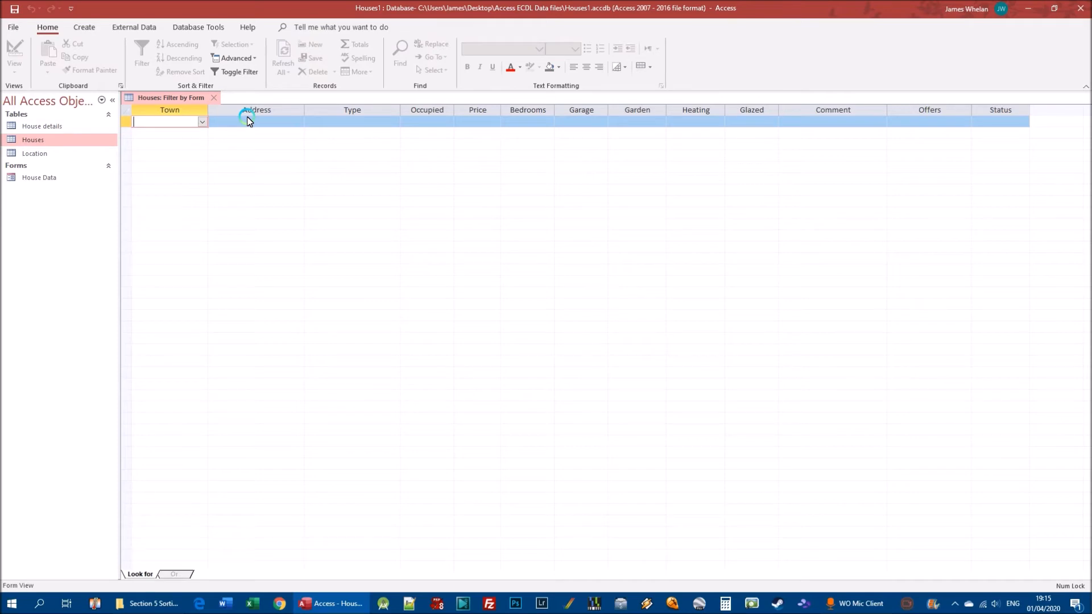
left_click(202, 122)
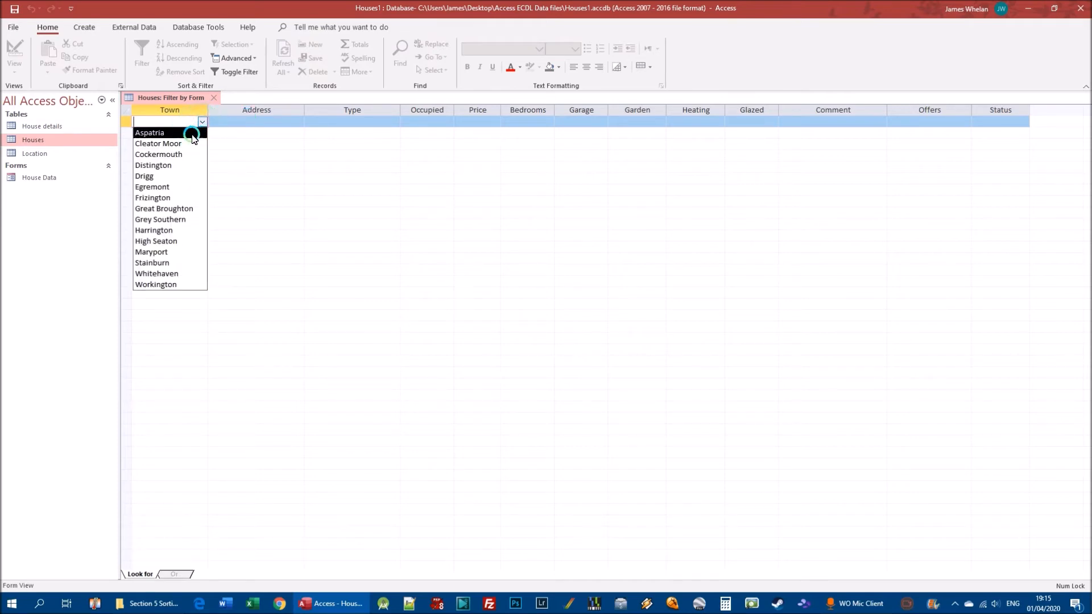
left_click(171, 154)
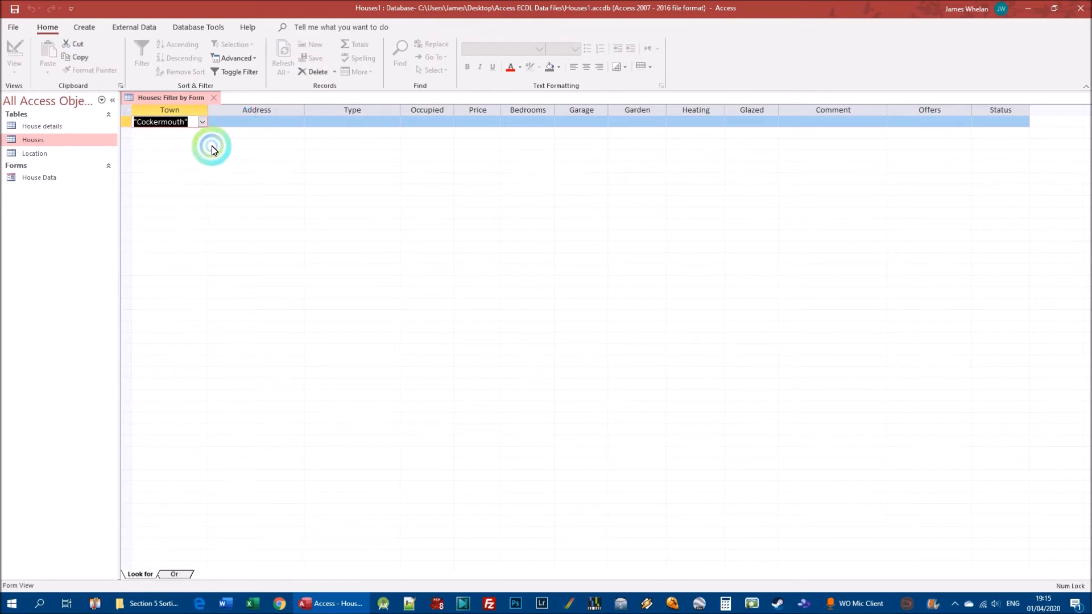
left_click(237, 138)
left_click(273, 122)
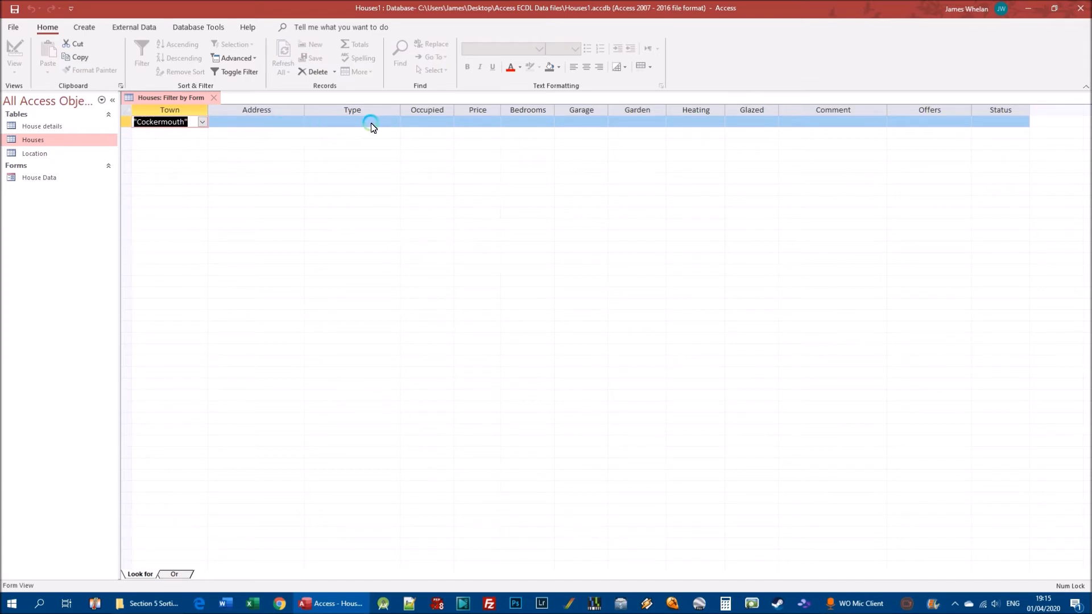
Set the Type criterion to "Terraced House" and apply the form filter to the Houses table
left_click(352, 122)
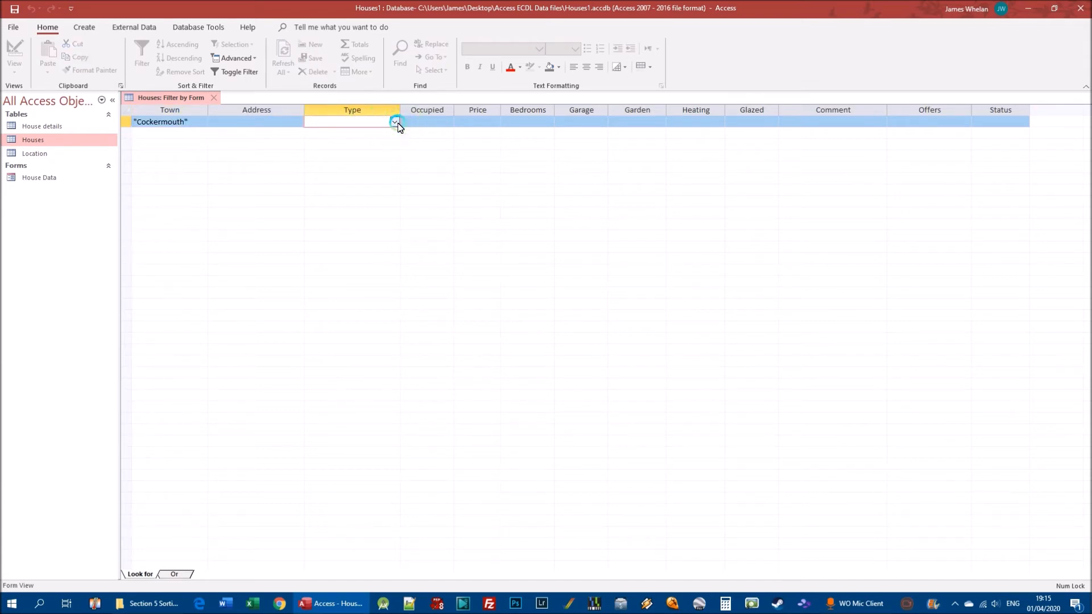
left_click(395, 122)
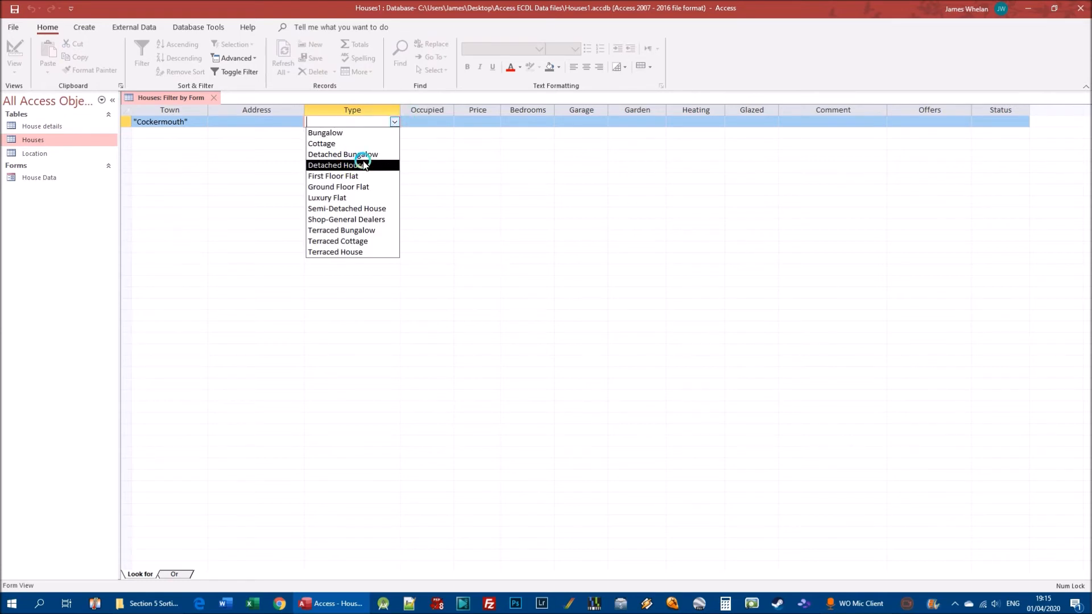
left_click(355, 239)
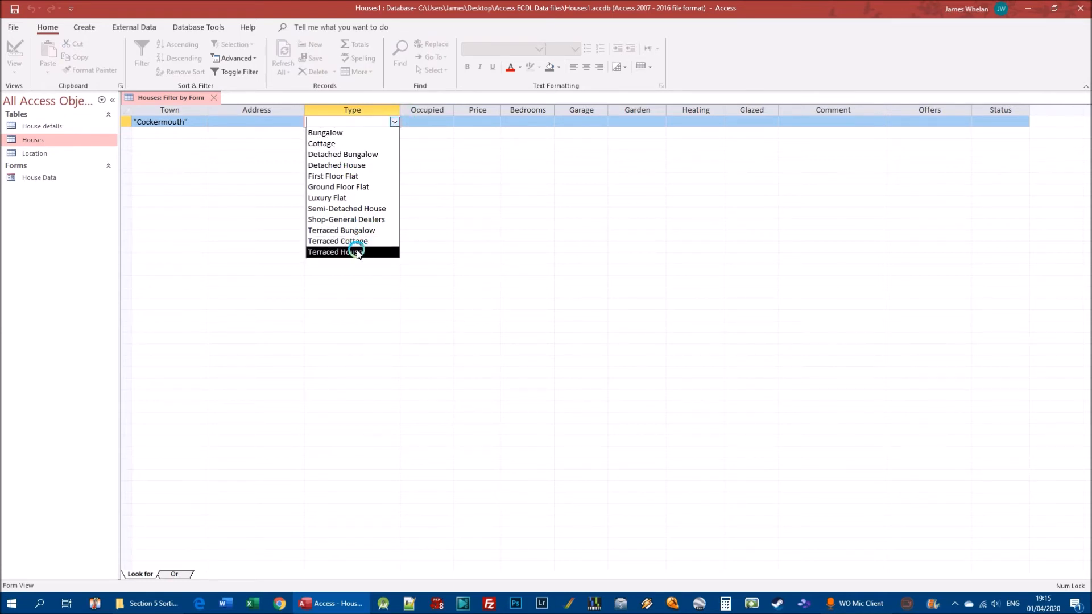
left_click(355, 251)
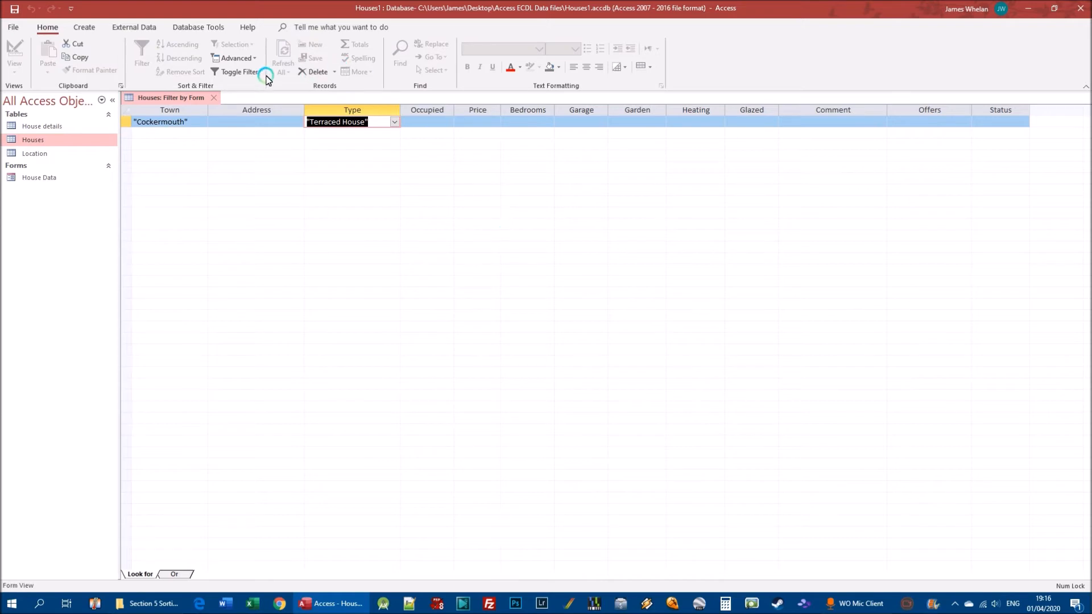
left_click(246, 72)
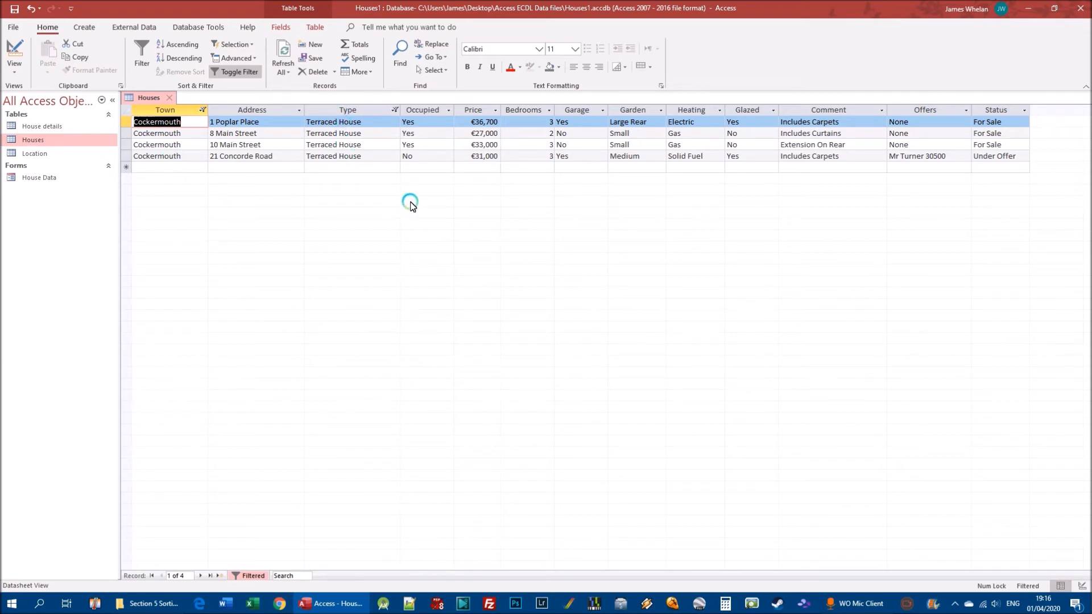
Switch the Houses filter off and on again, and clear all filters from the table
left_click(234, 72)
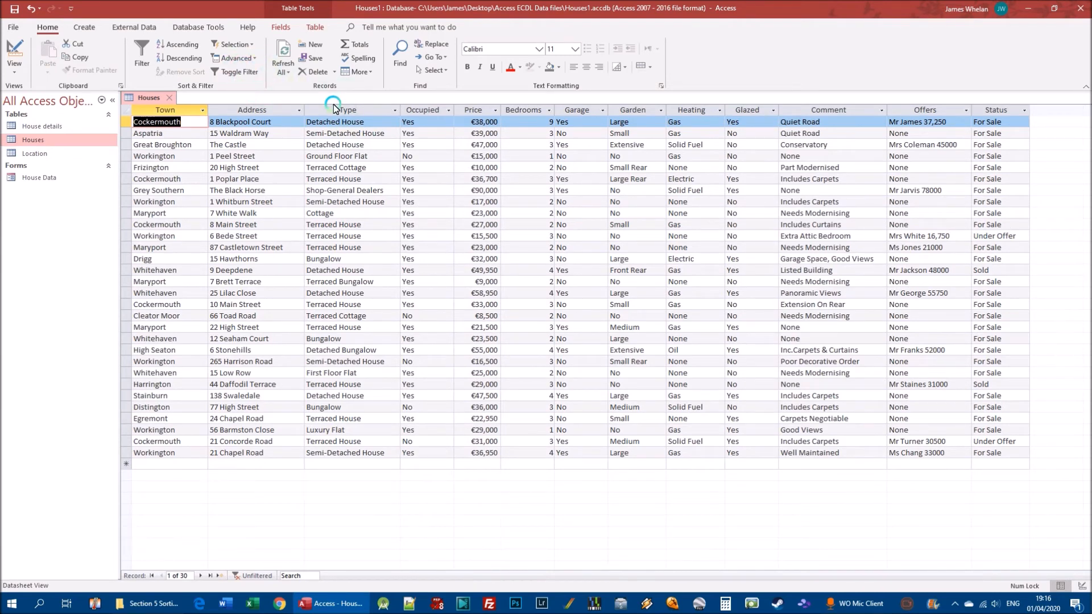
left_click(243, 72)
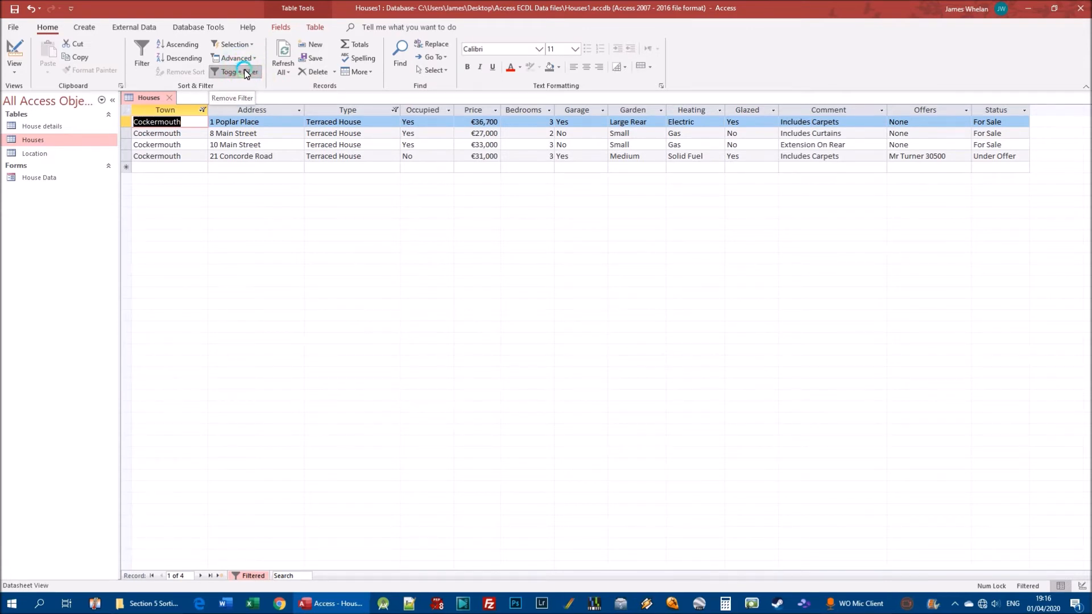
left_click(236, 58)
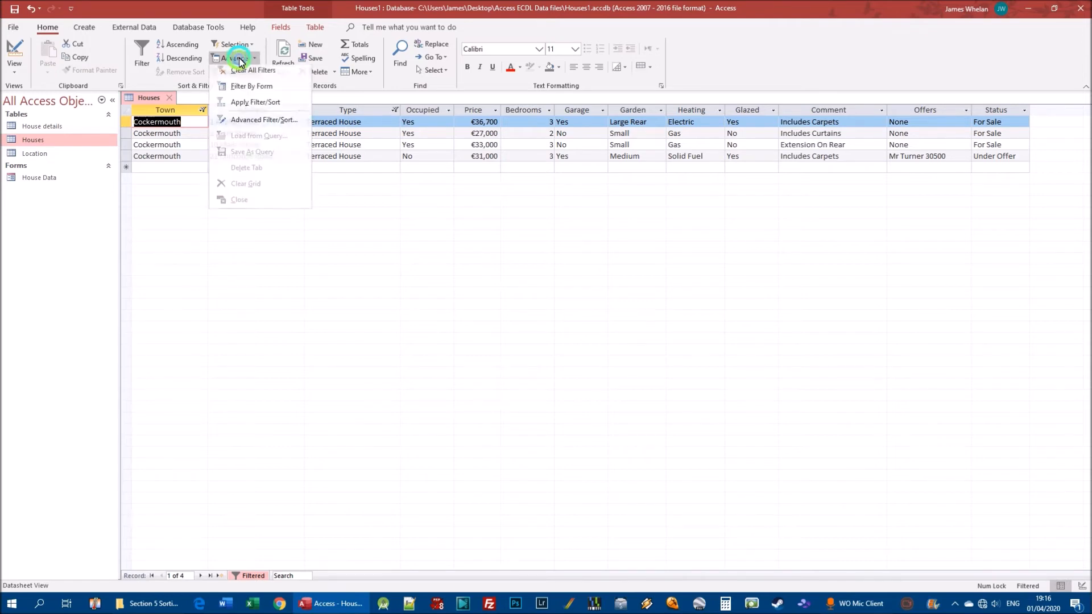
left_click(248, 76)
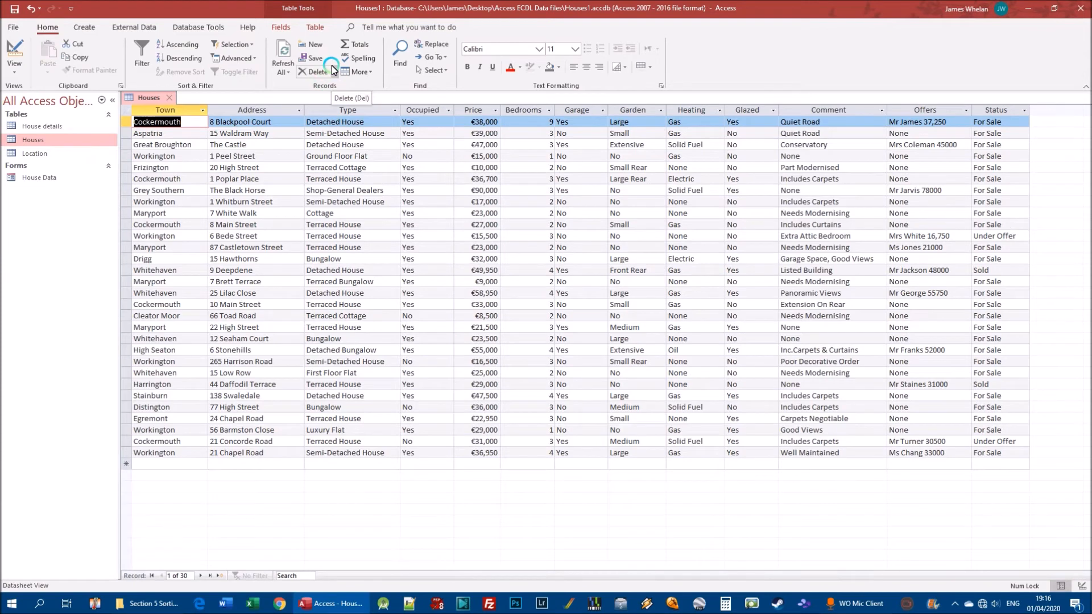
left_click(281, 73)
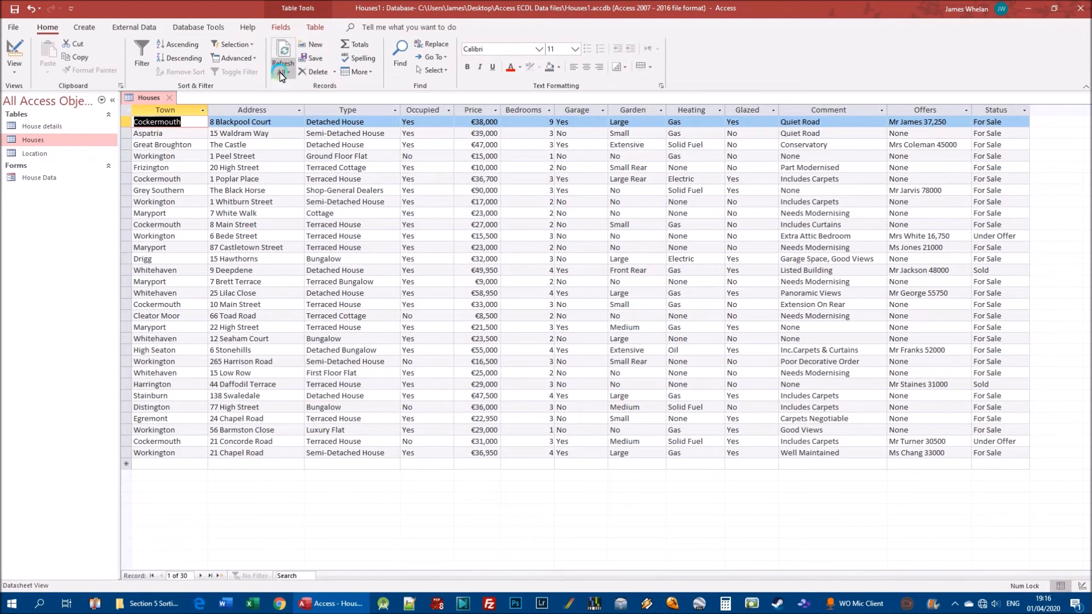
left_click(249, 60)
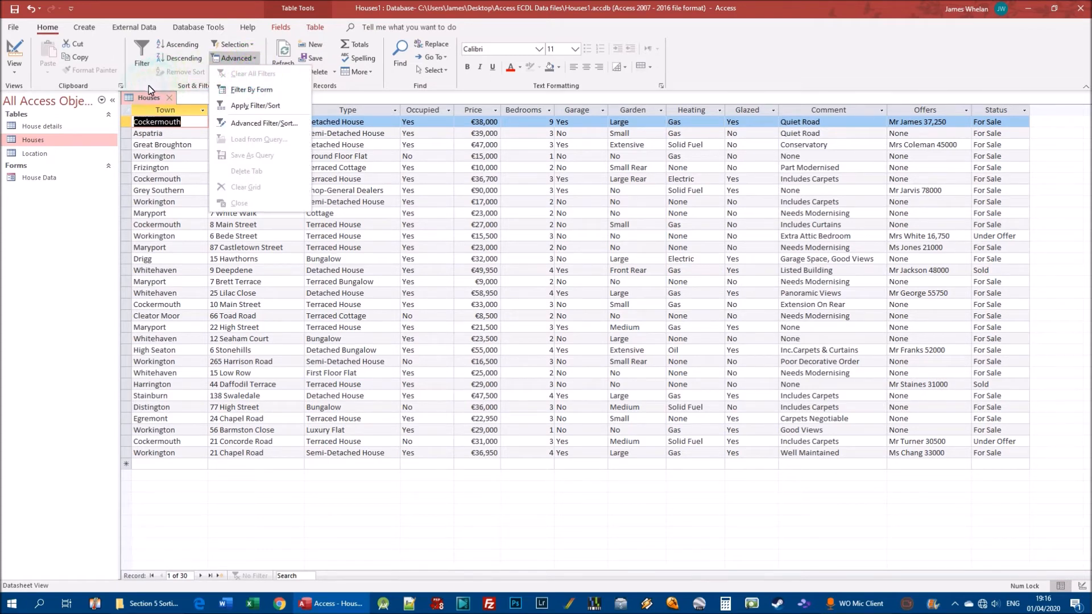
left_click(263, 59)
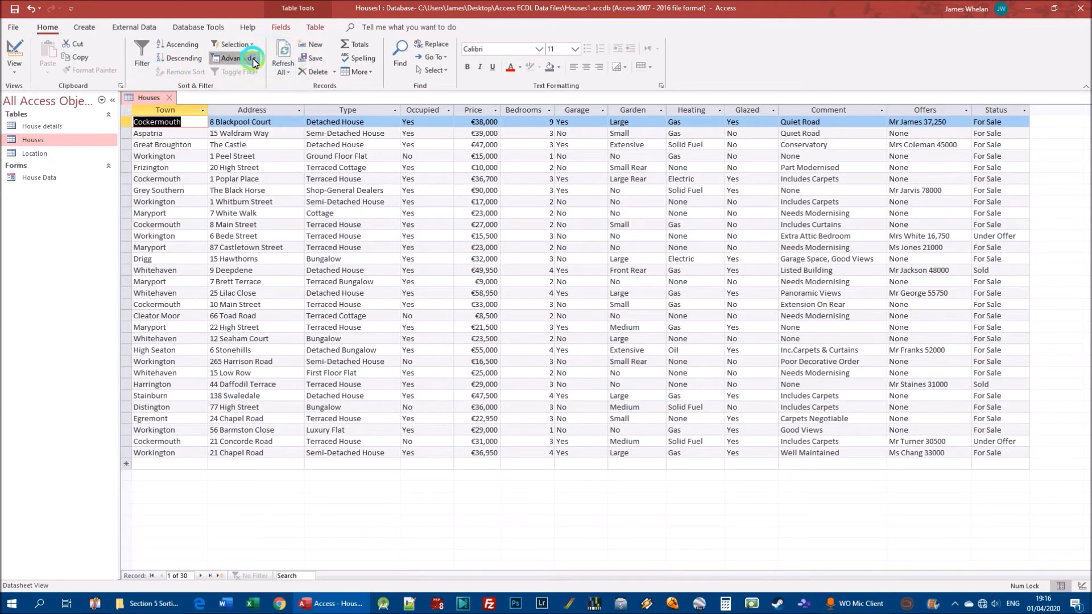
Filter the Houses table by form for Price <30000, and switch the filter off and on again
left_click(234, 58)
left_click(263, 92)
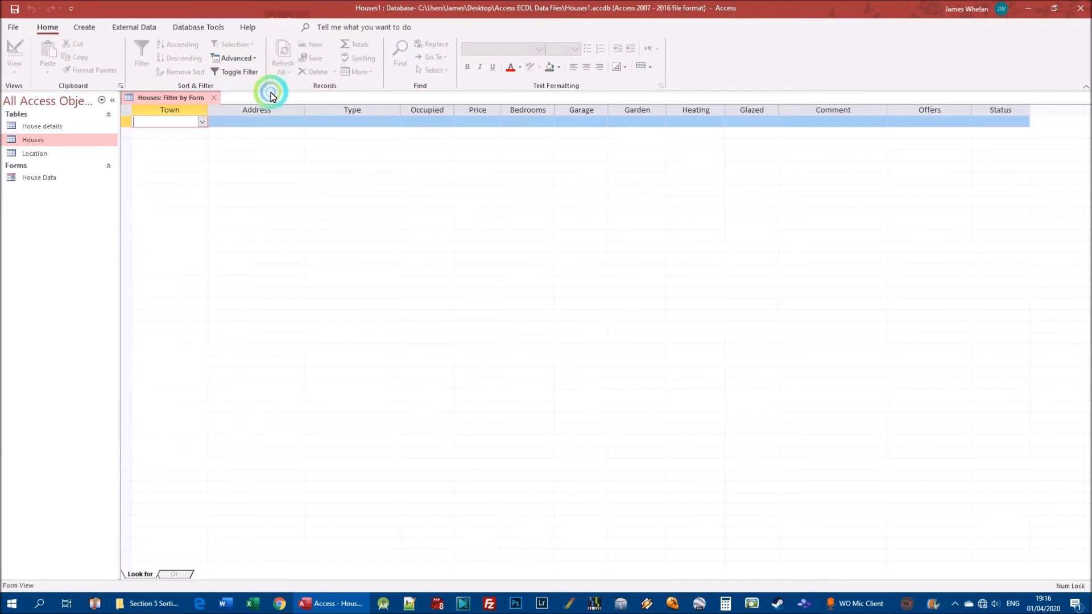
left_click(479, 121)
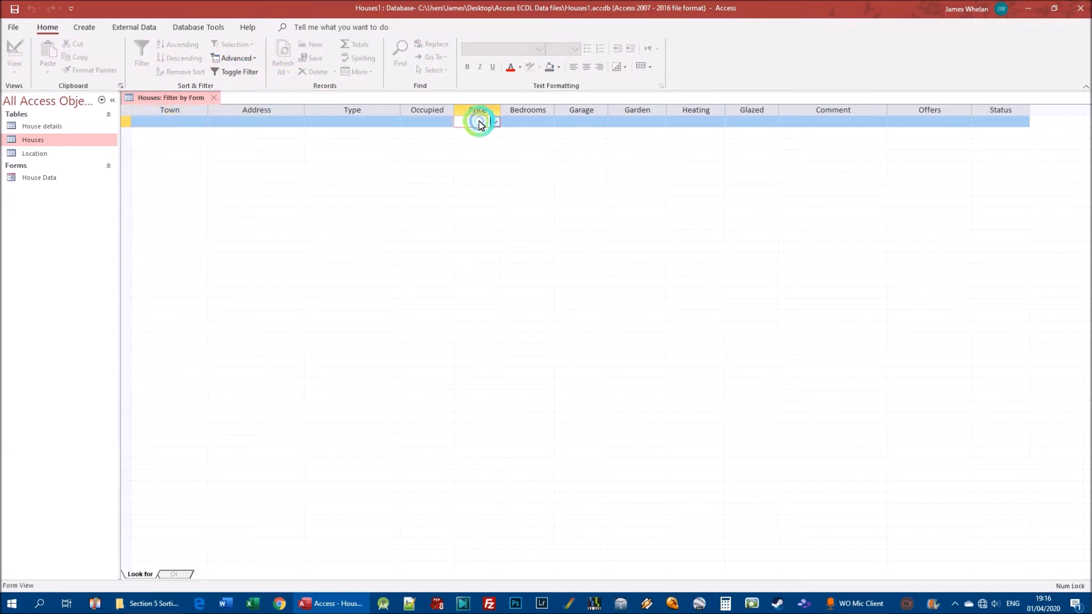
left_click(495, 122)
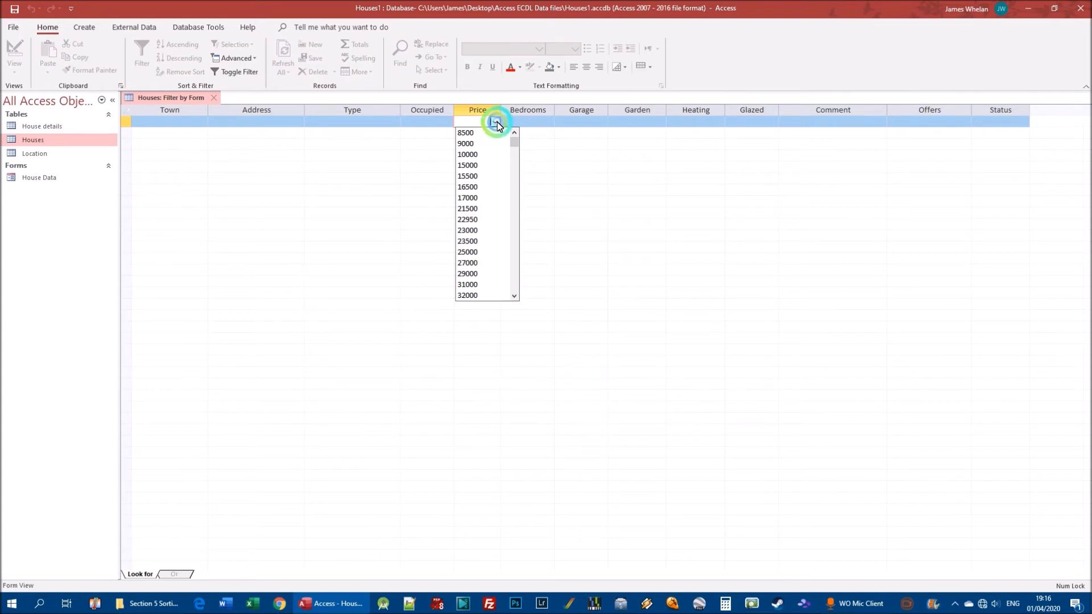
left_click(516, 184)
left_click_drag(513, 285, 515, 128)
type("30000")
left_click(239, 73)
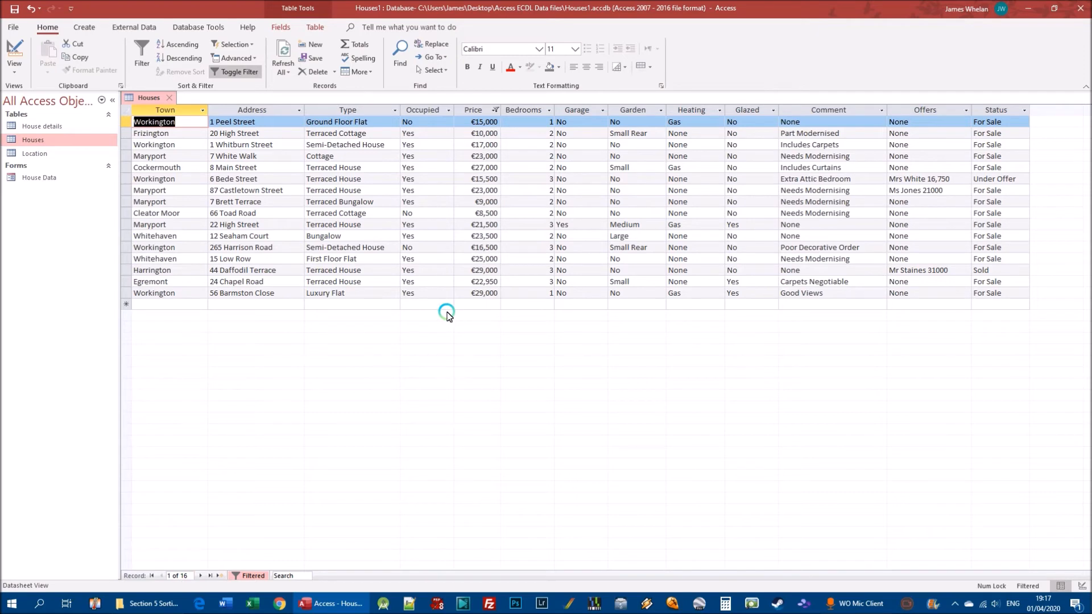
left_click(238, 72)
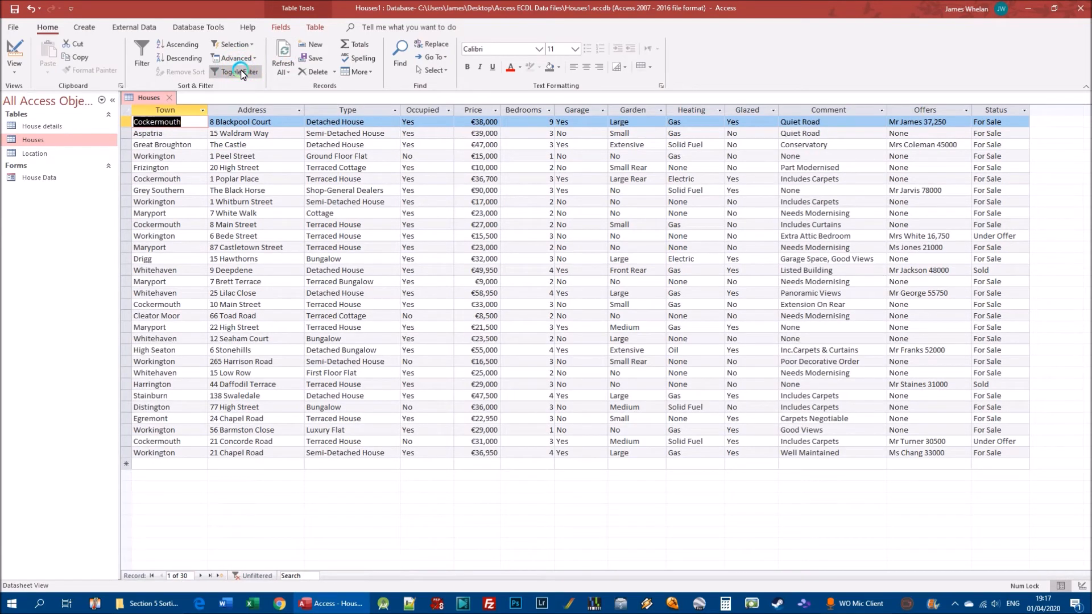
left_click(241, 73)
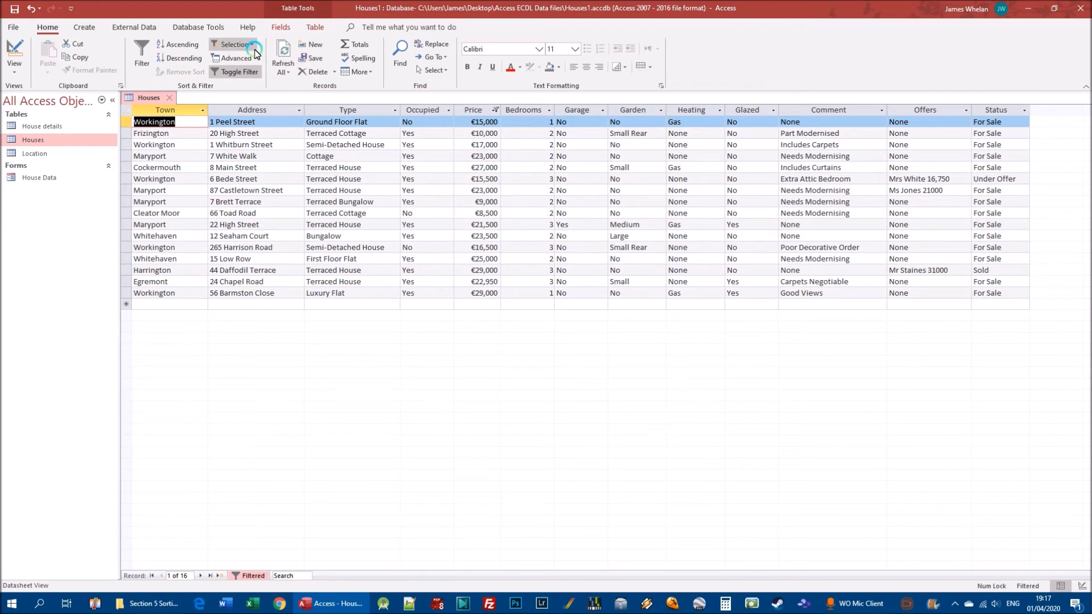
Reopen Filter By Form, change the Price criterion to >30000 and apply the filter to the Houses table
left_click(237, 59)
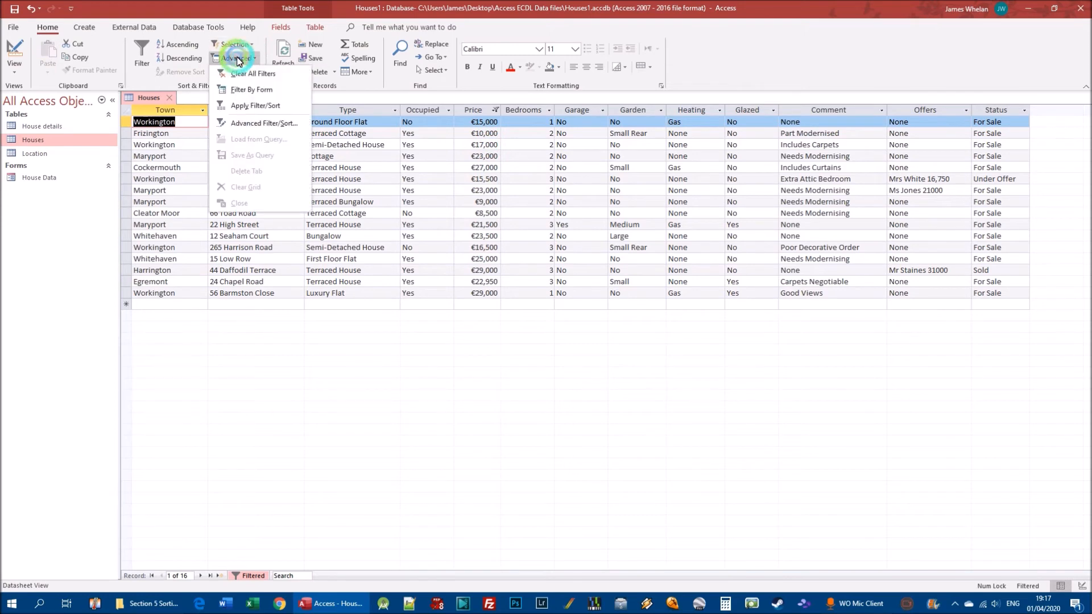
left_click(269, 92)
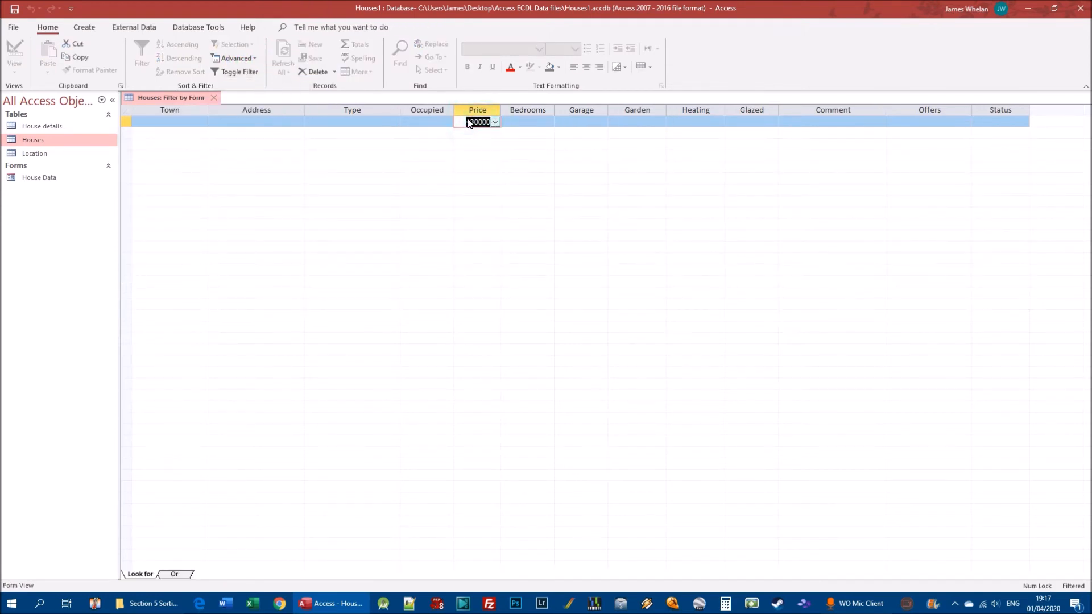
type(">30000")
left_click(254, 72)
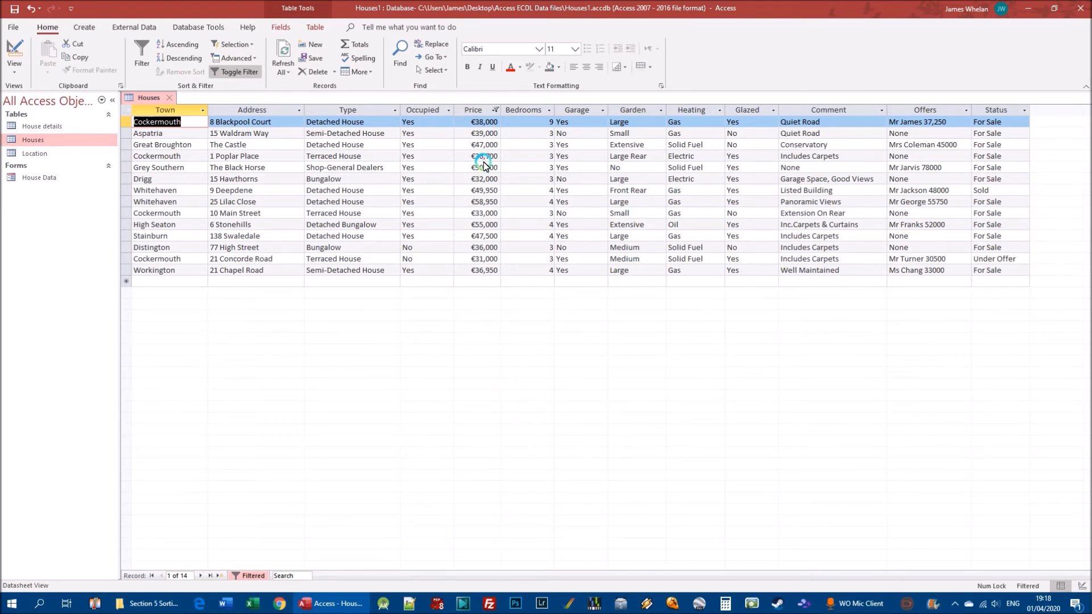
Add the Town criterion "Maryport" to the Houses form filter alongside the Price criterion and apply it
left_click(241, 60)
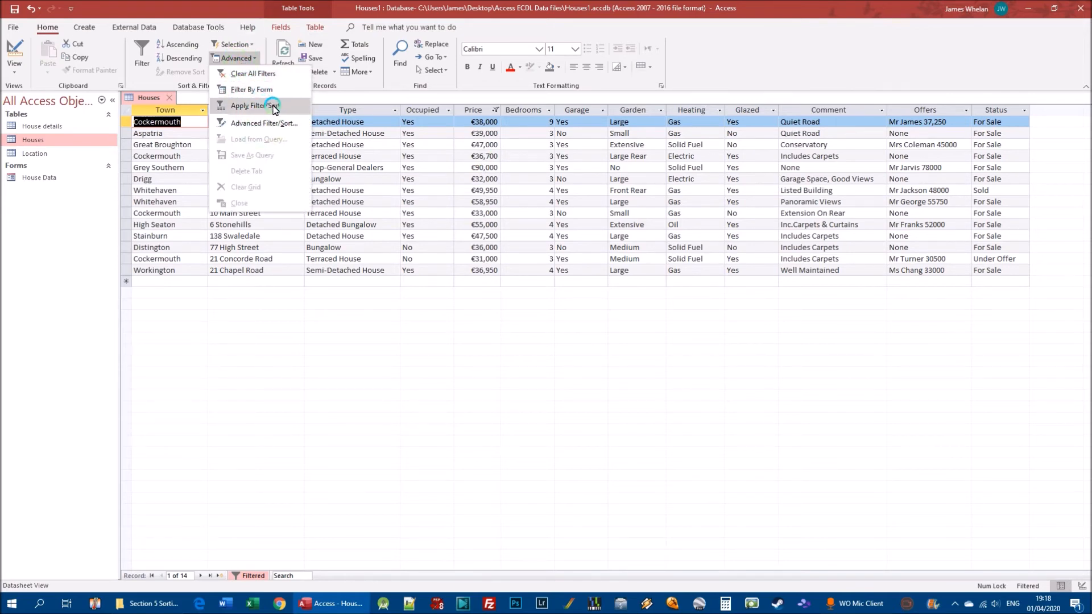
left_click(263, 90)
left_click(182, 123)
left_click(202, 121)
left_click(169, 187)
left_click(162, 252)
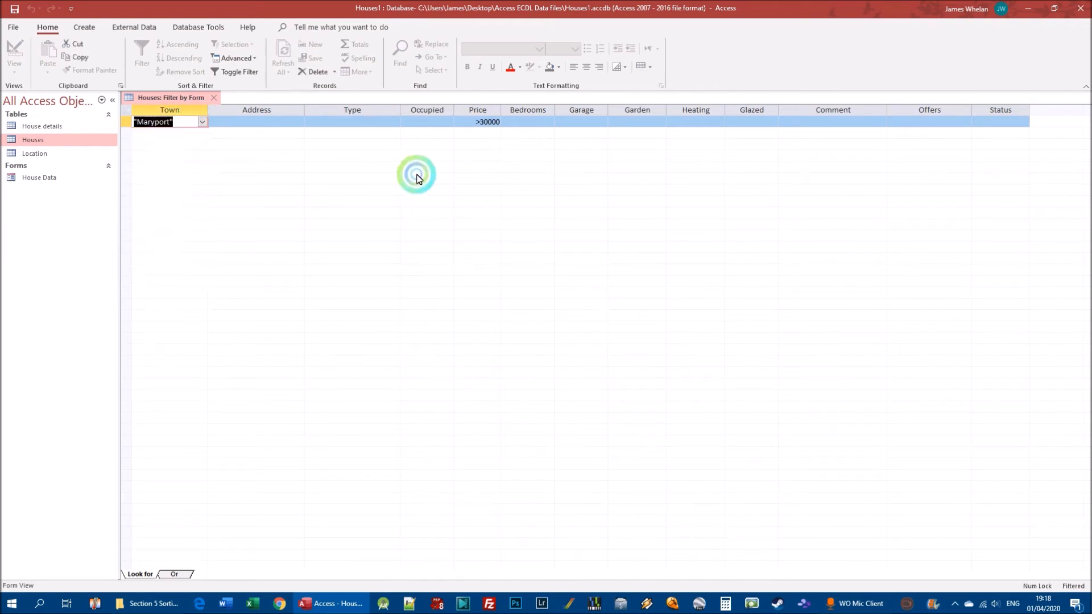
left_click(488, 122)
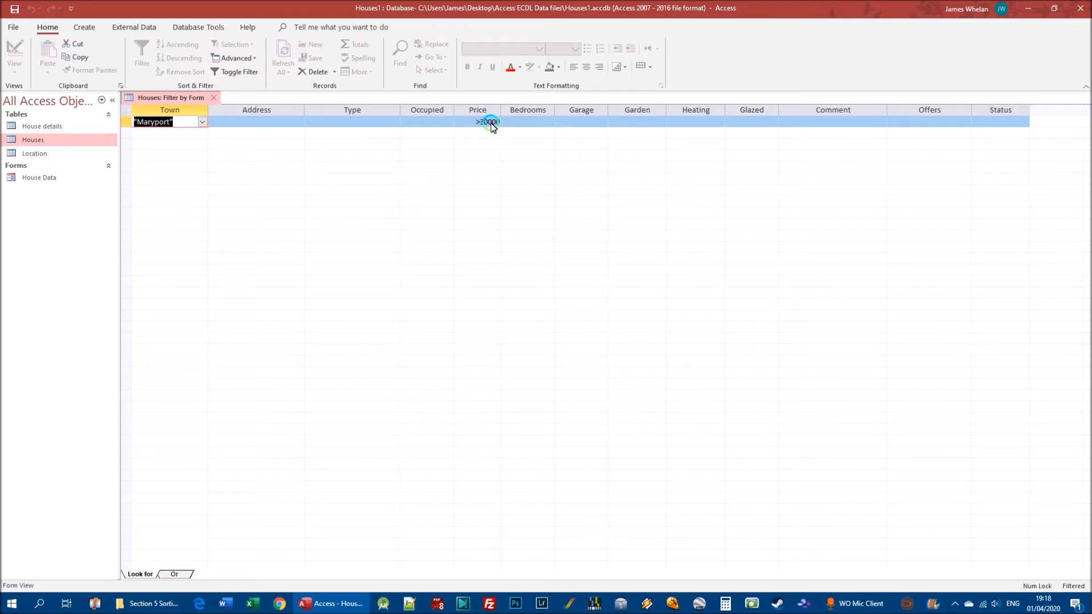
left_click(344, 117)
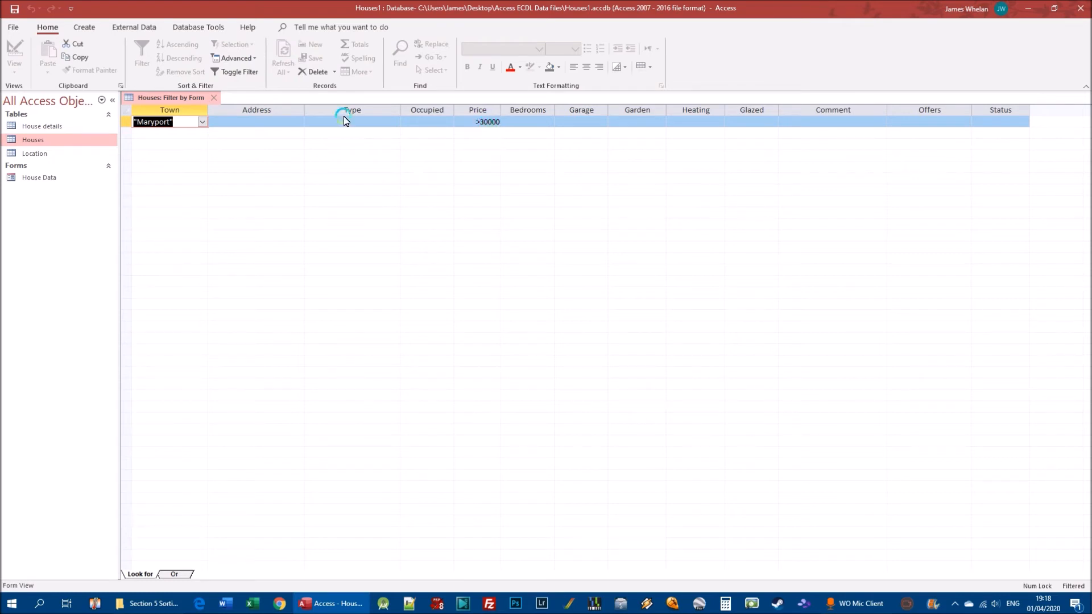
left_click(241, 73)
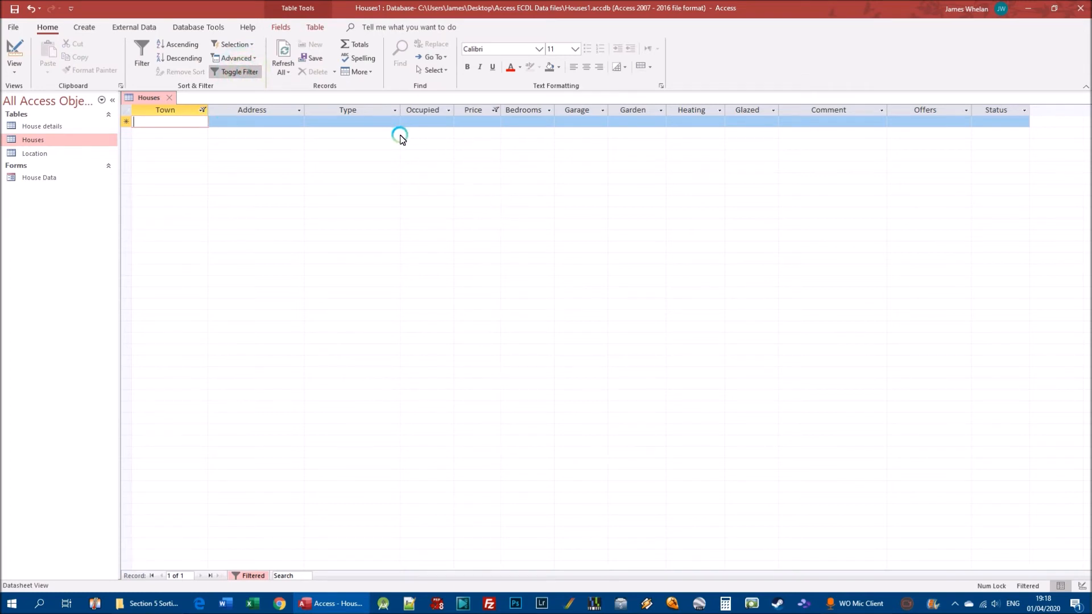
Change the Town criterion in the Houses form filter to "Drigg" and apply the filter
left_click(236, 59)
left_click(249, 91)
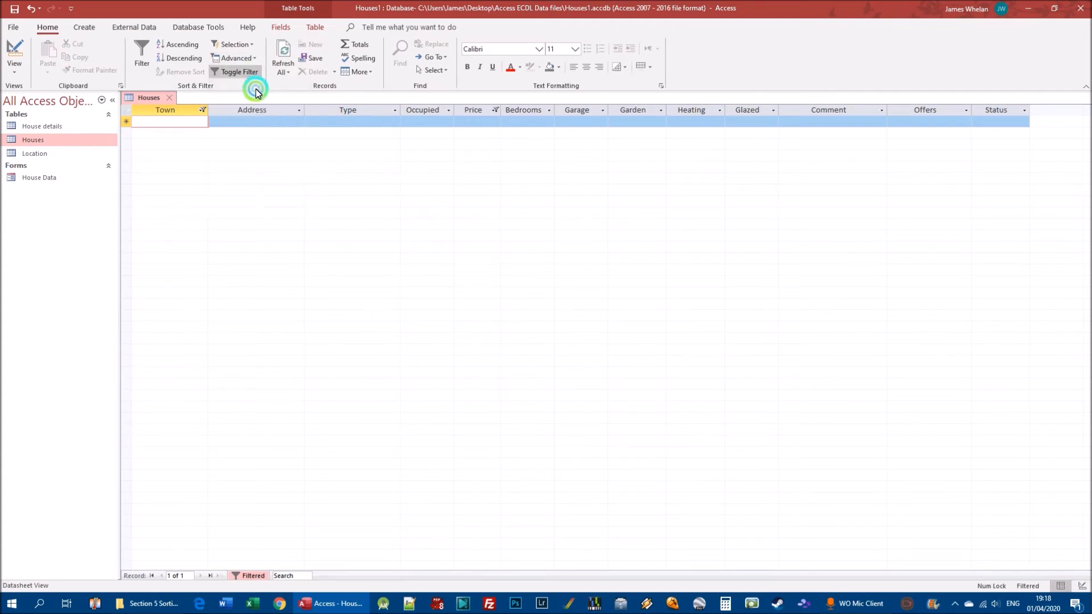
left_click(202, 122)
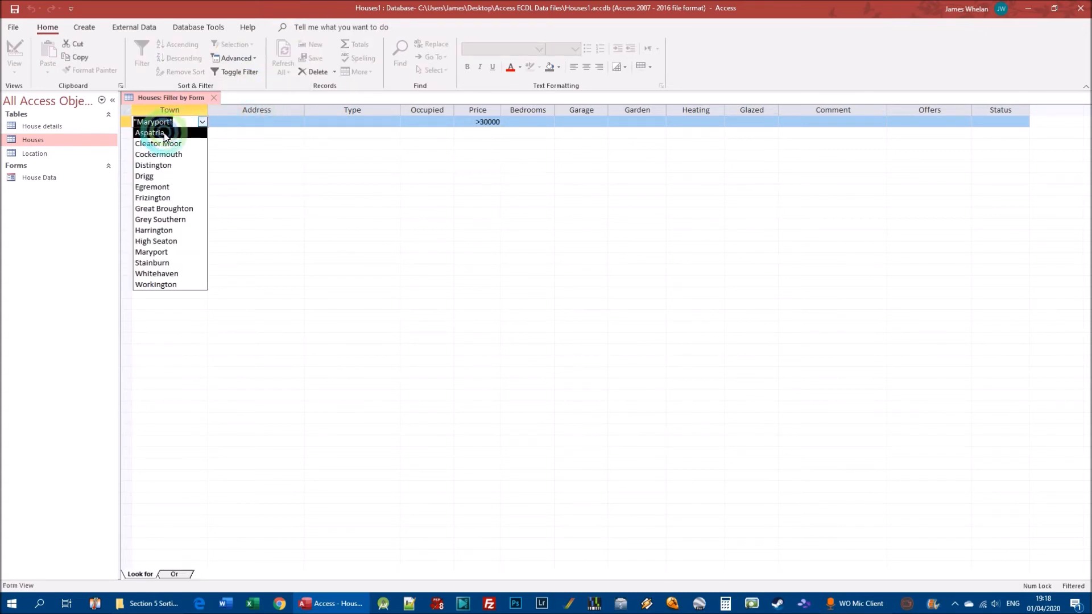
left_click(162, 178)
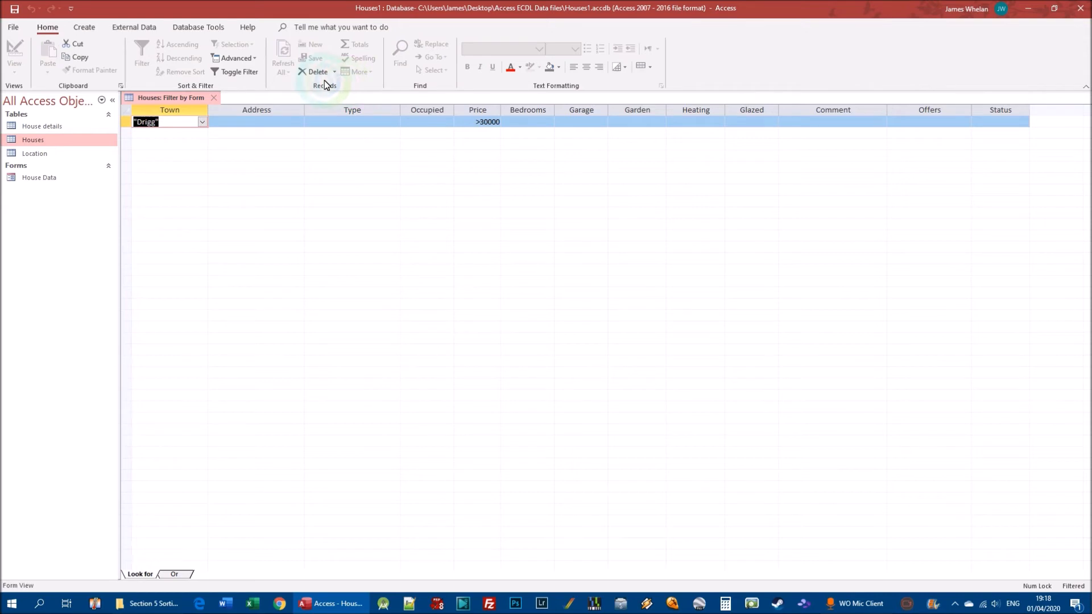
left_click(244, 72)
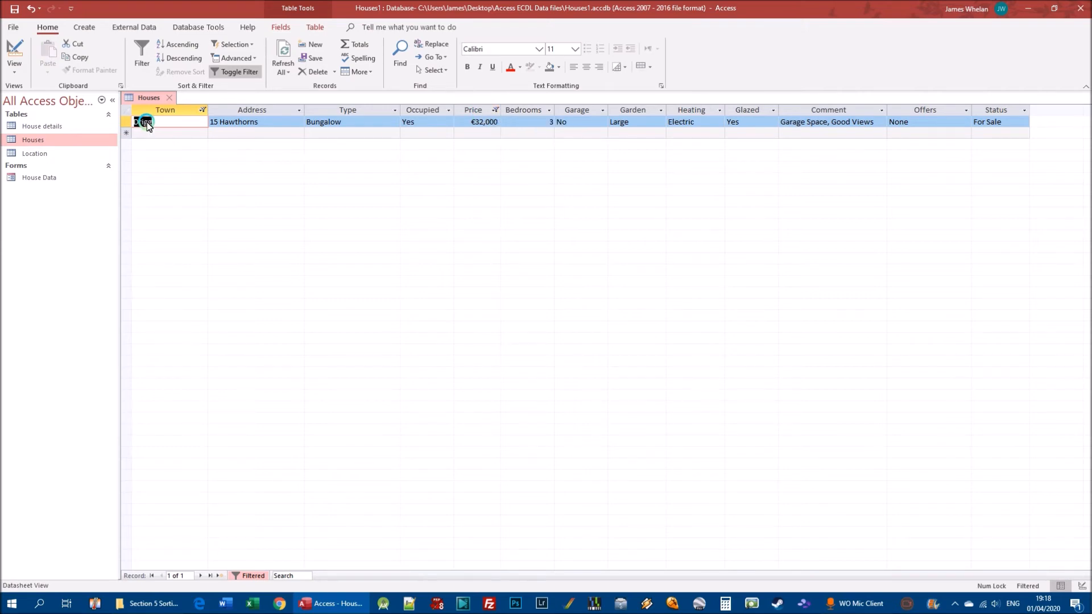
Reopen Filter By Form on the Houses table and clear all criteria from the grid
left_click(245, 59)
left_click(245, 87)
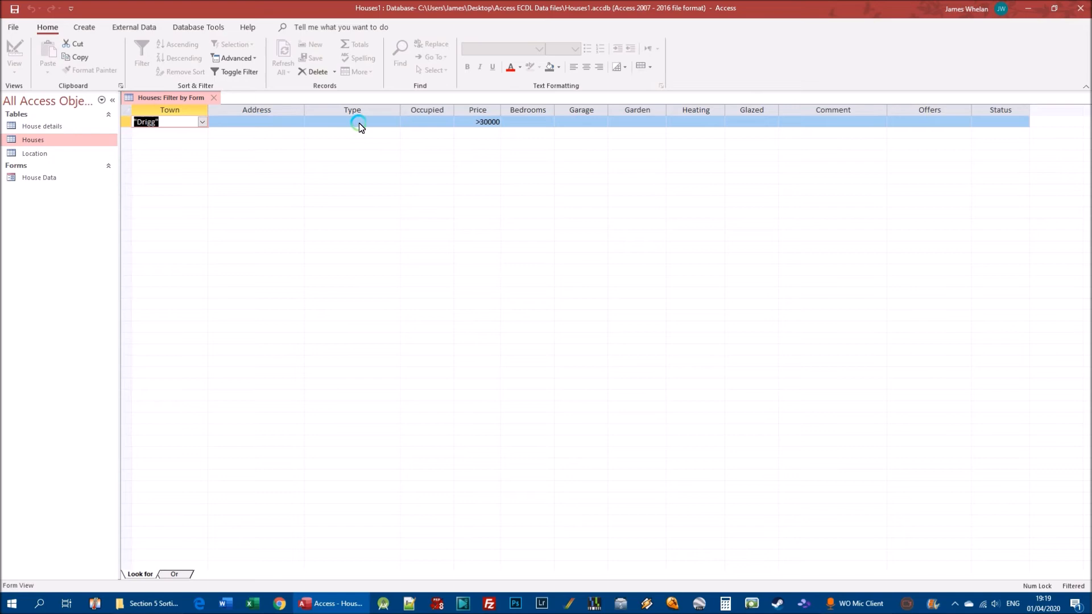
right_click(290, 121)
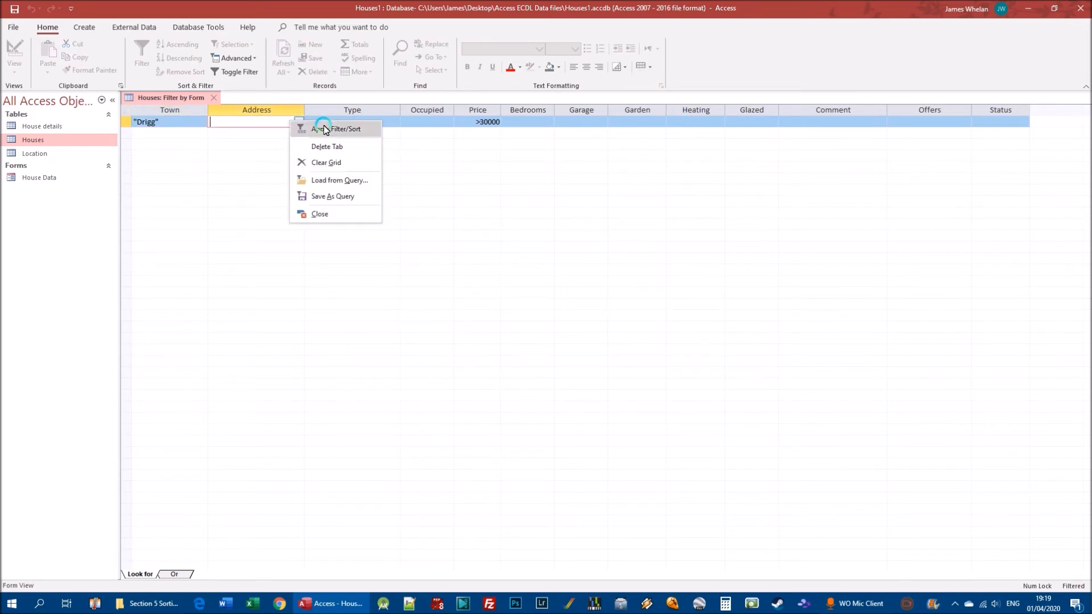
left_click(578, 122)
right_click(579, 122)
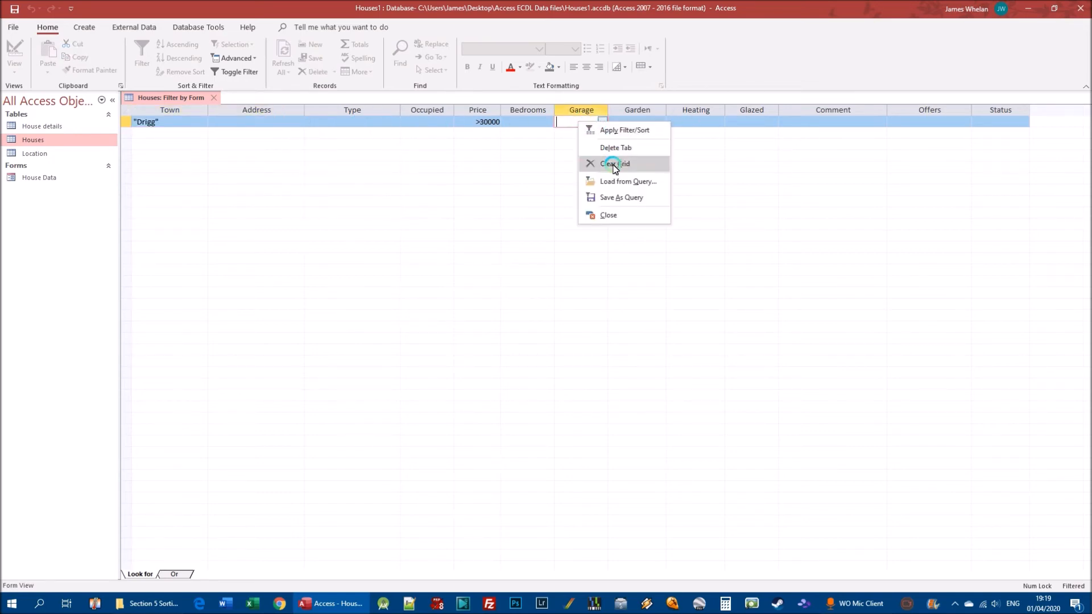
left_click(614, 165)
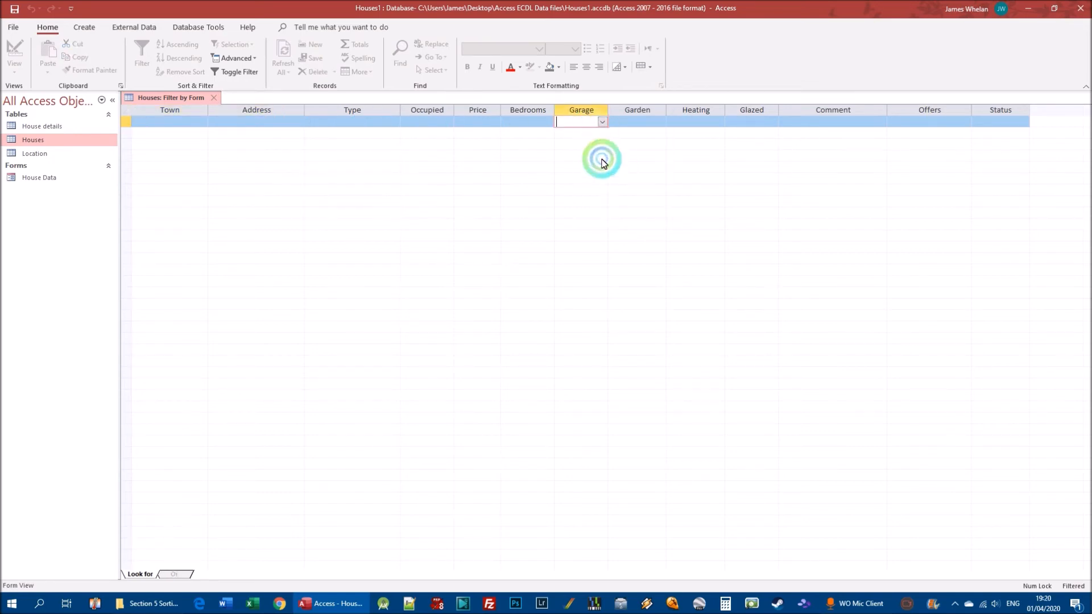
right_click(275, 122)
left_click(224, 127)
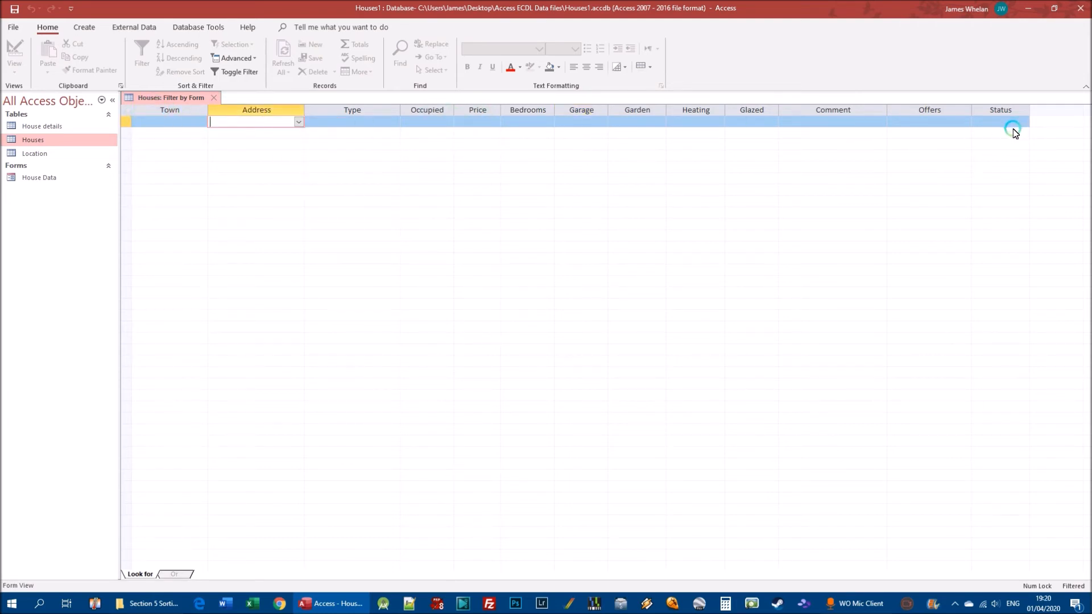
Set the Type criterion to the wildcard *bungalow* and apply the form filter to the Houses table
left_click(348, 123)
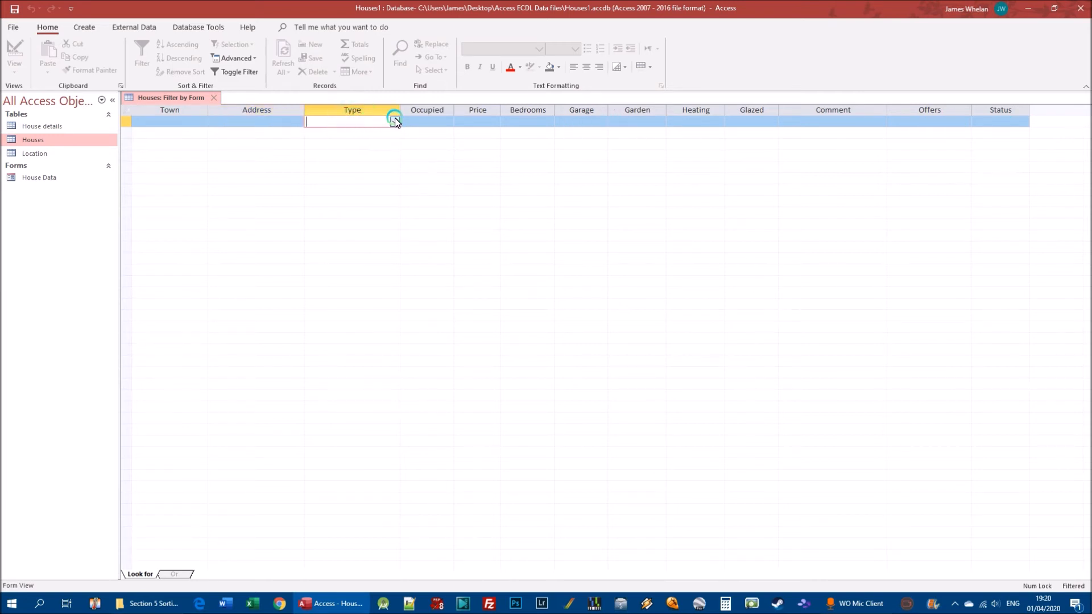
left_click(396, 122)
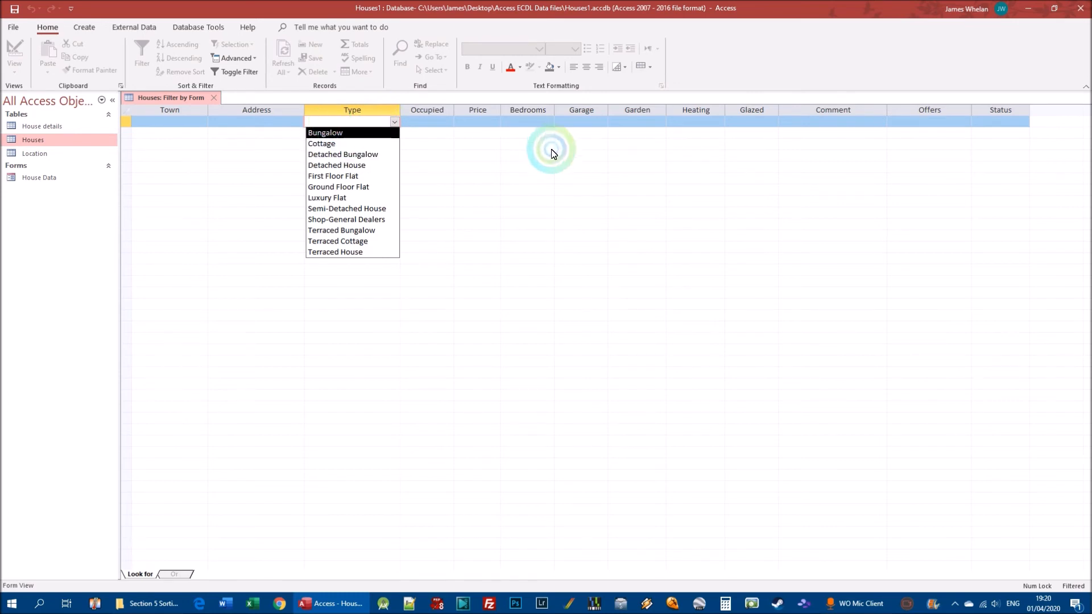
left_click(356, 121)
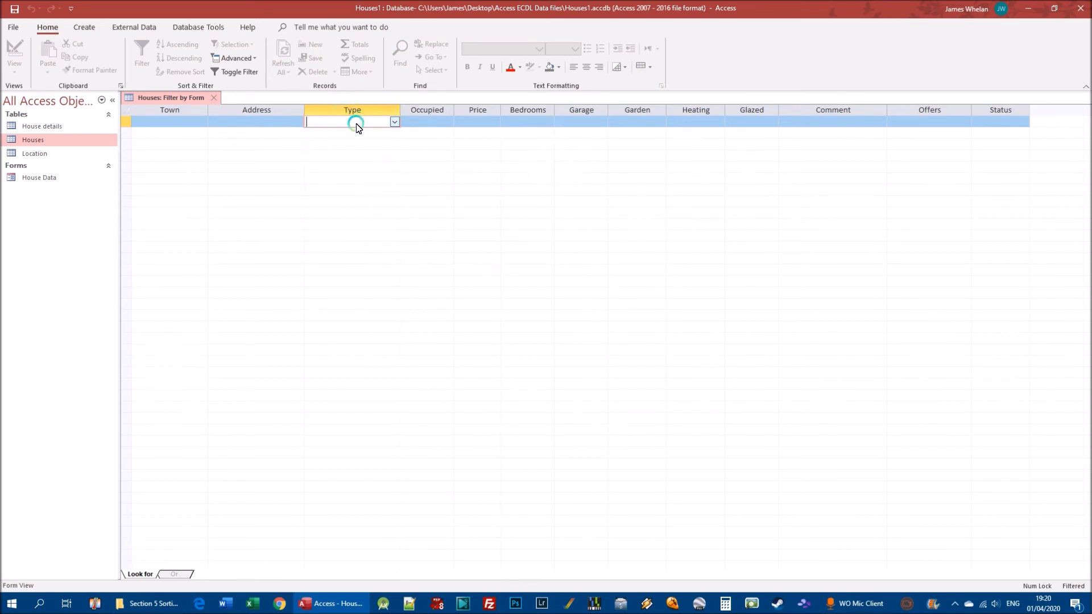
type("*bungalow*")
left_click(242, 72)
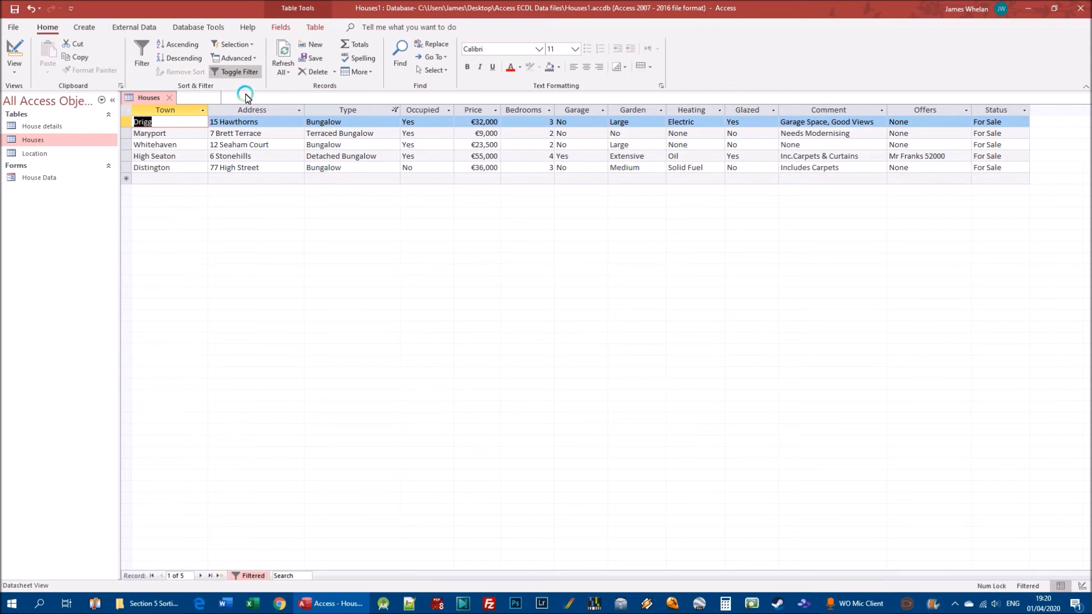
Reopen the form filter, replace the Type criterion's Like expression with *bungalow* and reapply the filter
left_click(243, 59)
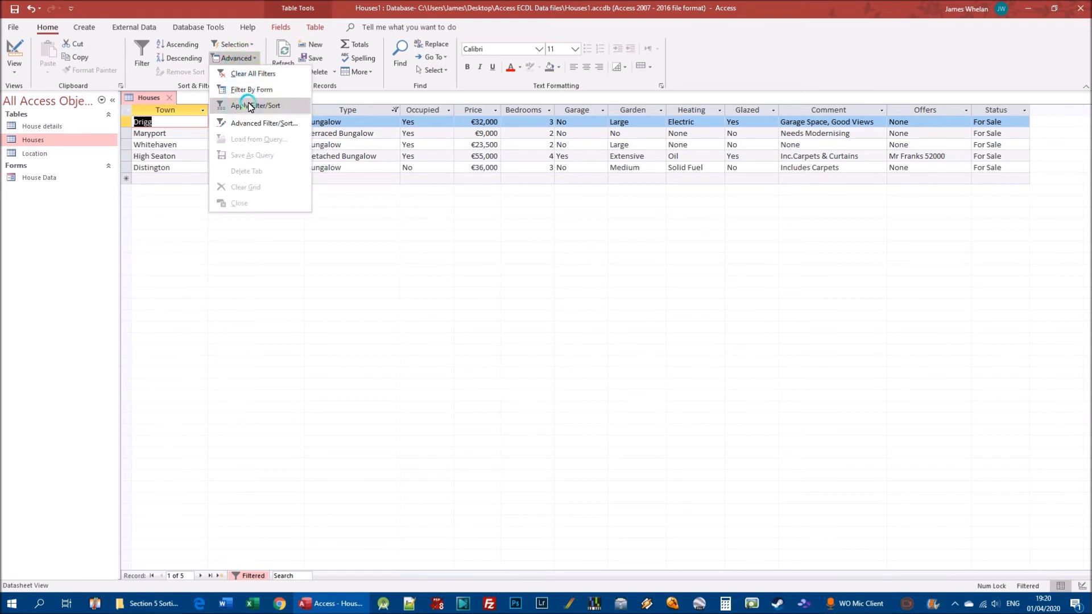
left_click(246, 91)
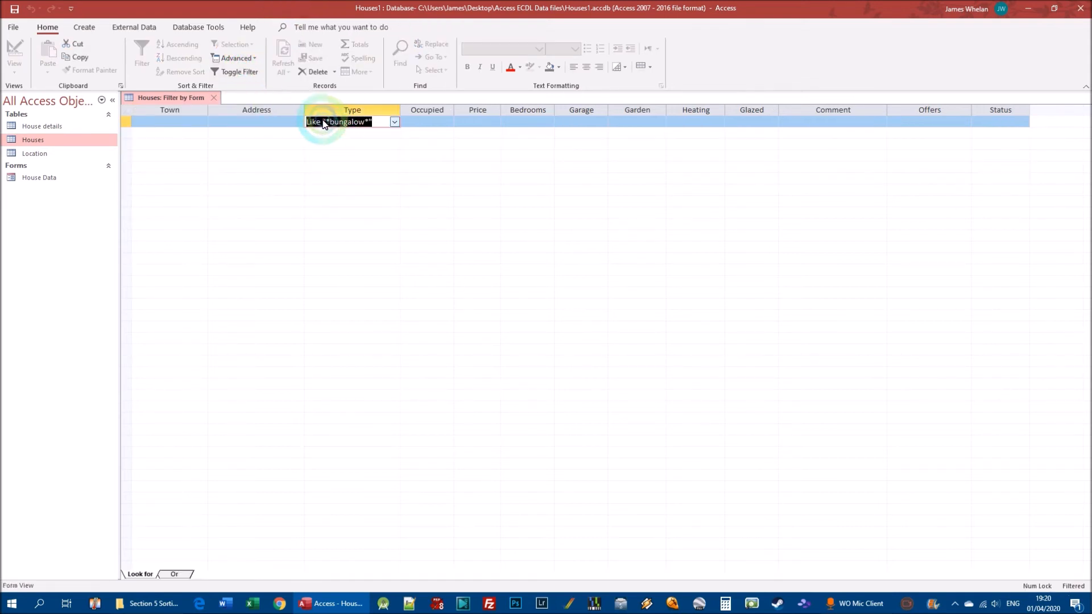
left_click_drag(312, 122, 373, 122)
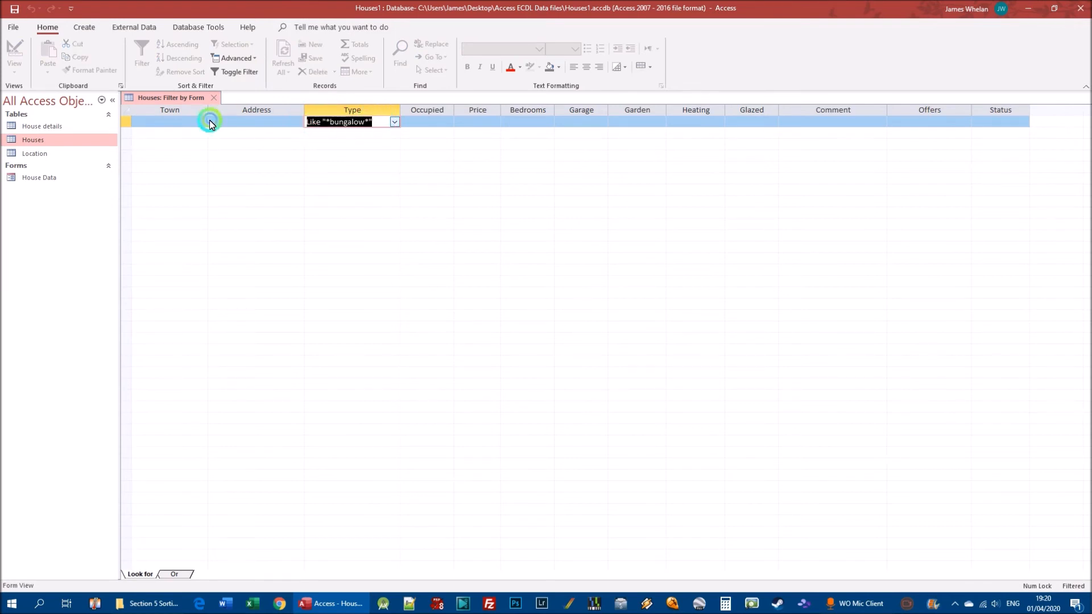
type("*bungalow")
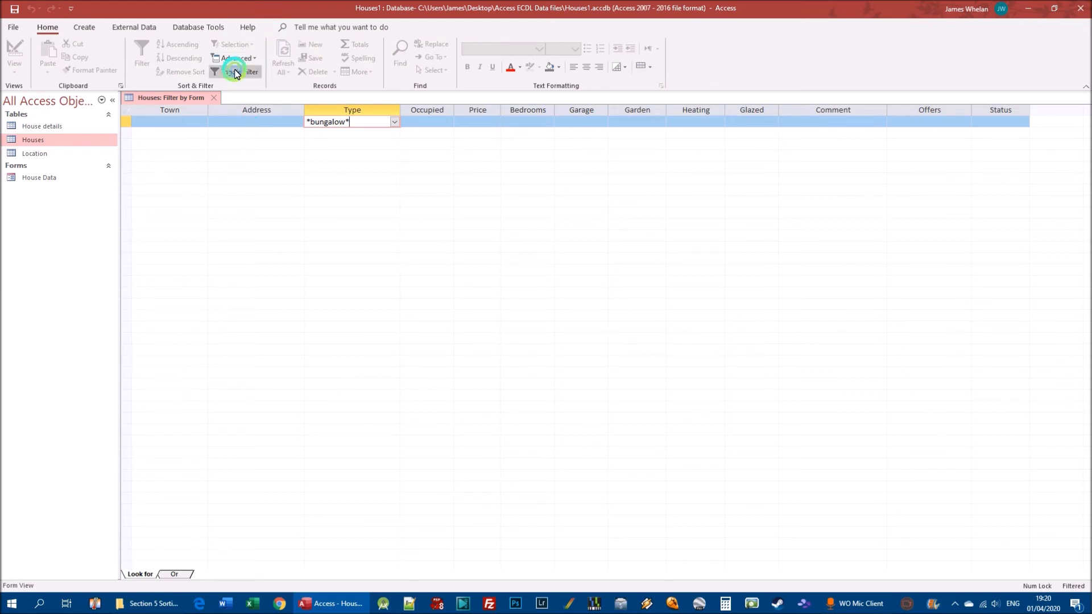
left_click(233, 71)
left_click(476, 285)
left_click(364, 123)
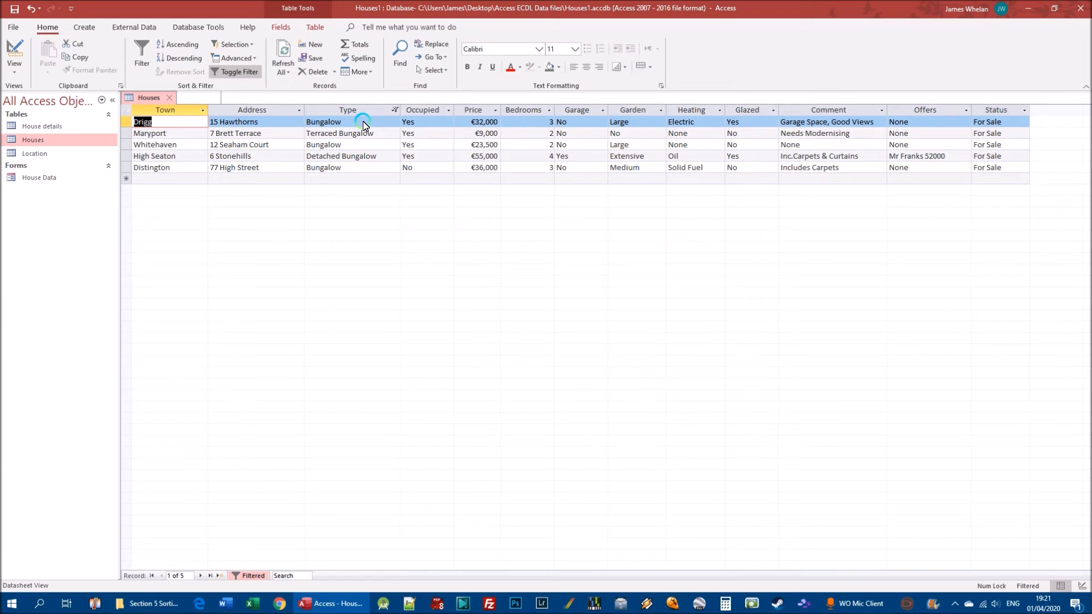
Clear all filters from the Houses table and filter it by form with the Town criterion w*
left_click(235, 58)
left_click(257, 74)
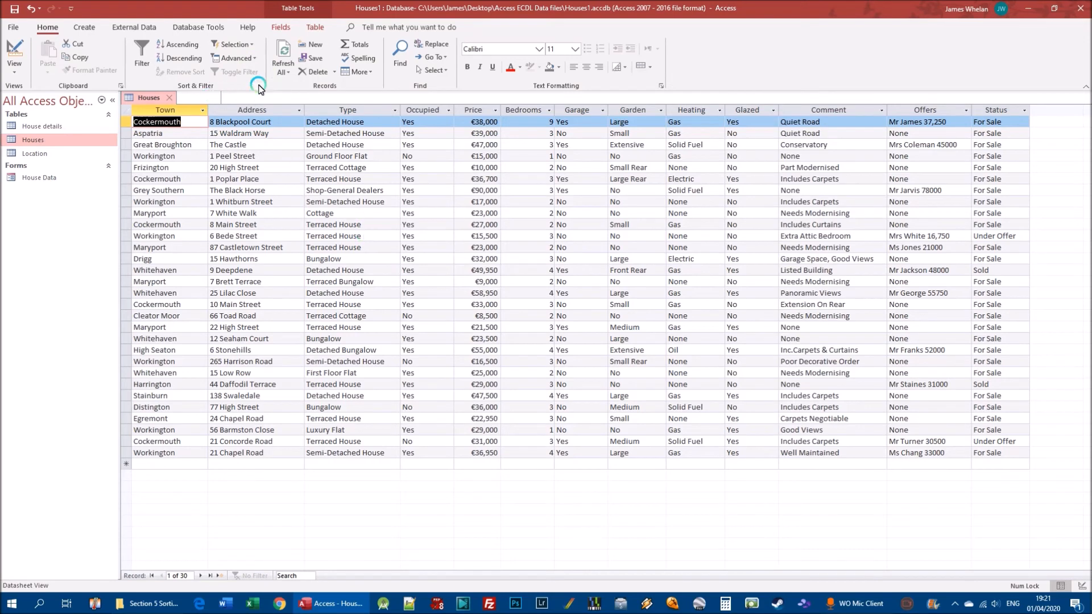
left_click(234, 58)
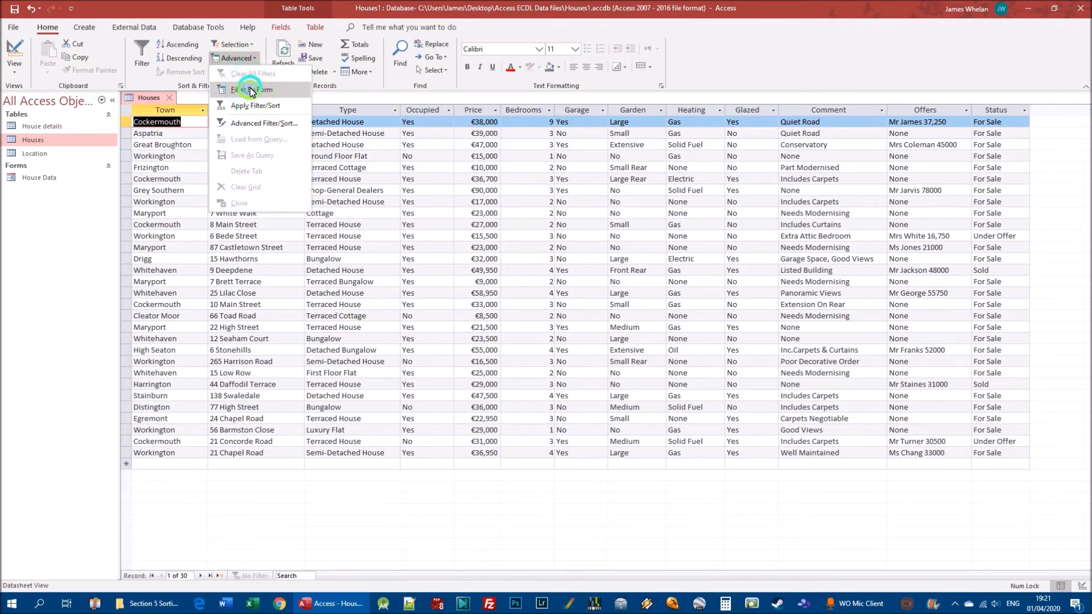
left_click(265, 87)
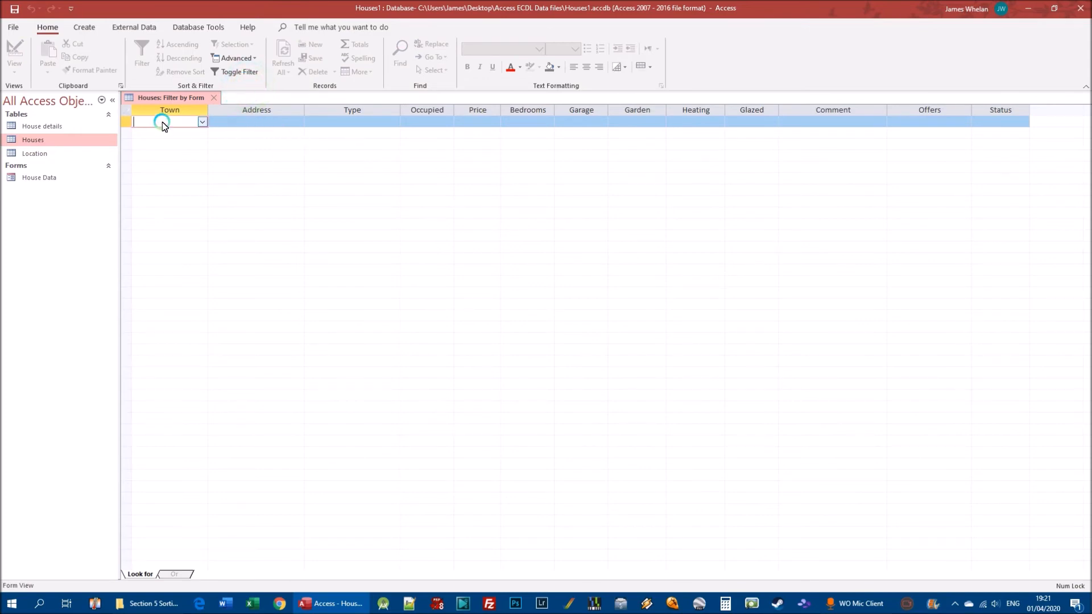
type("w*")
left_click(236, 72)
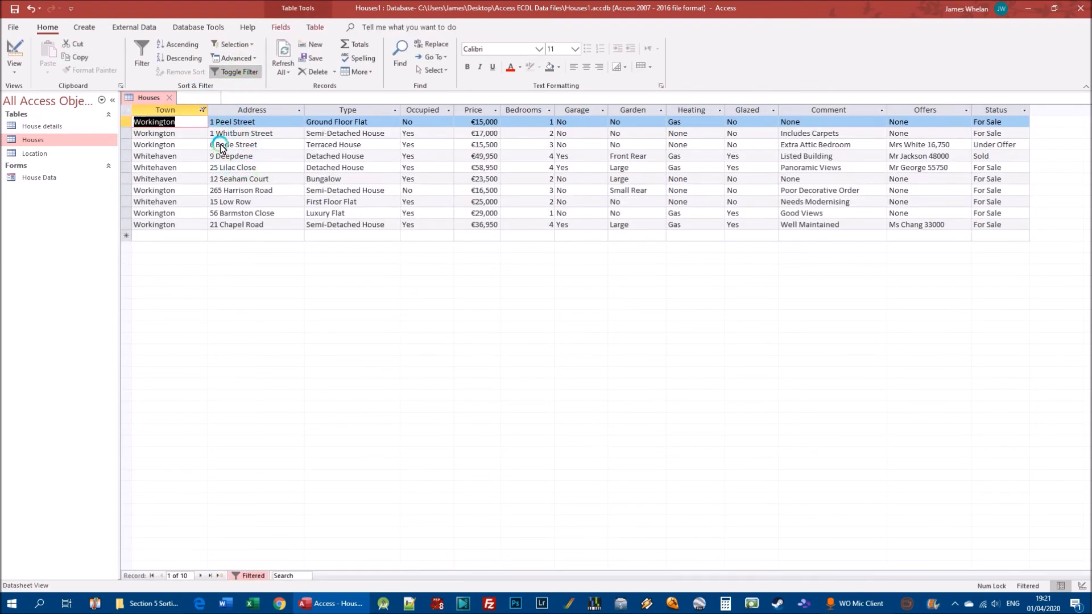
Reopen the Houses form filter, replace the Town criterion's Like expression with w* and reapply the filter
left_click(235, 58)
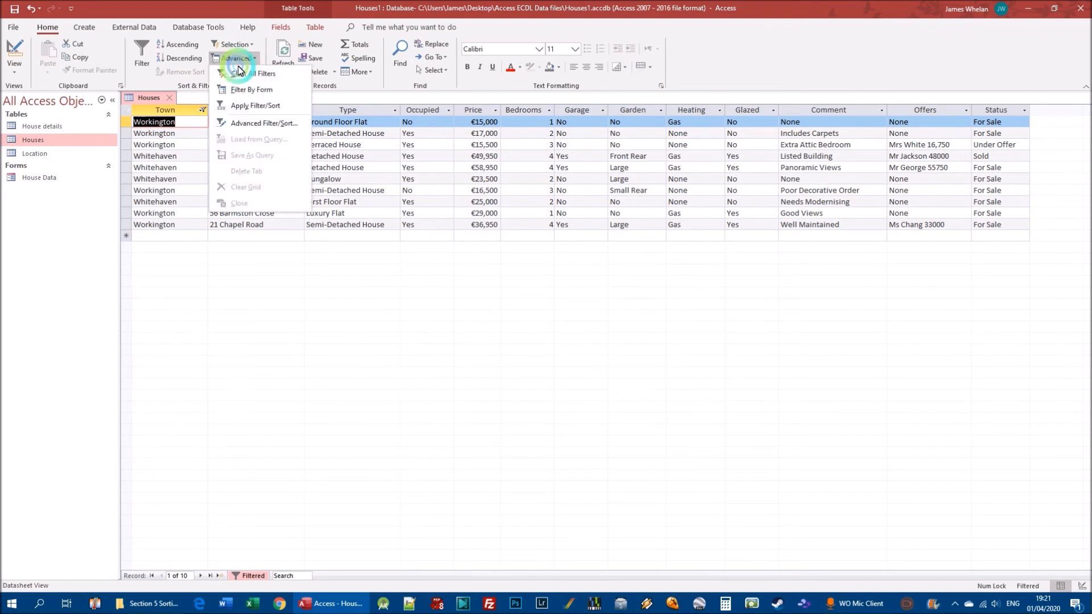
left_click(254, 91)
left_click(169, 123)
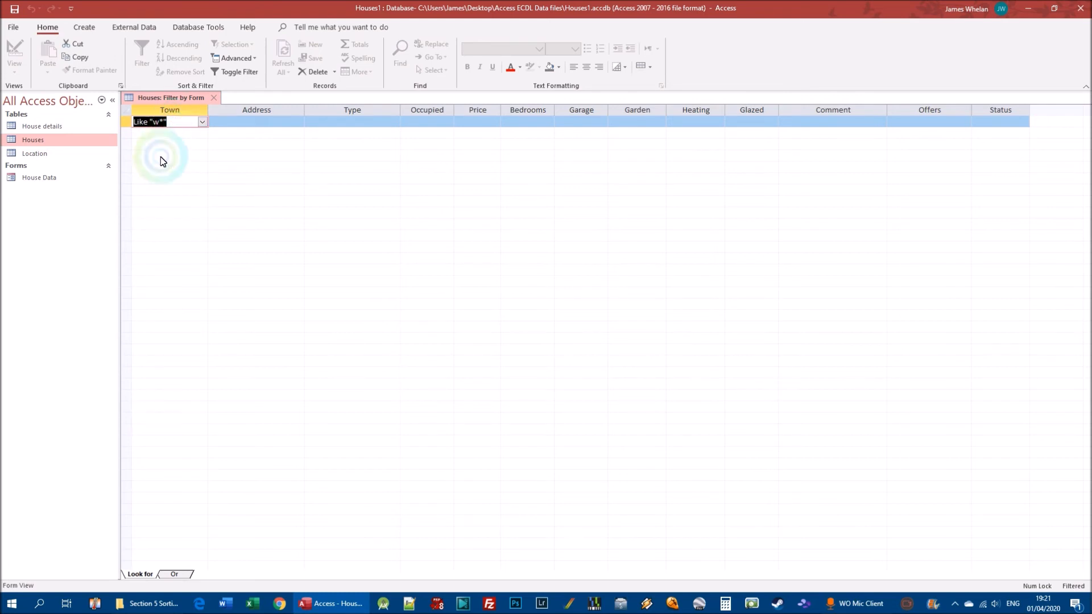
left_click(179, 126)
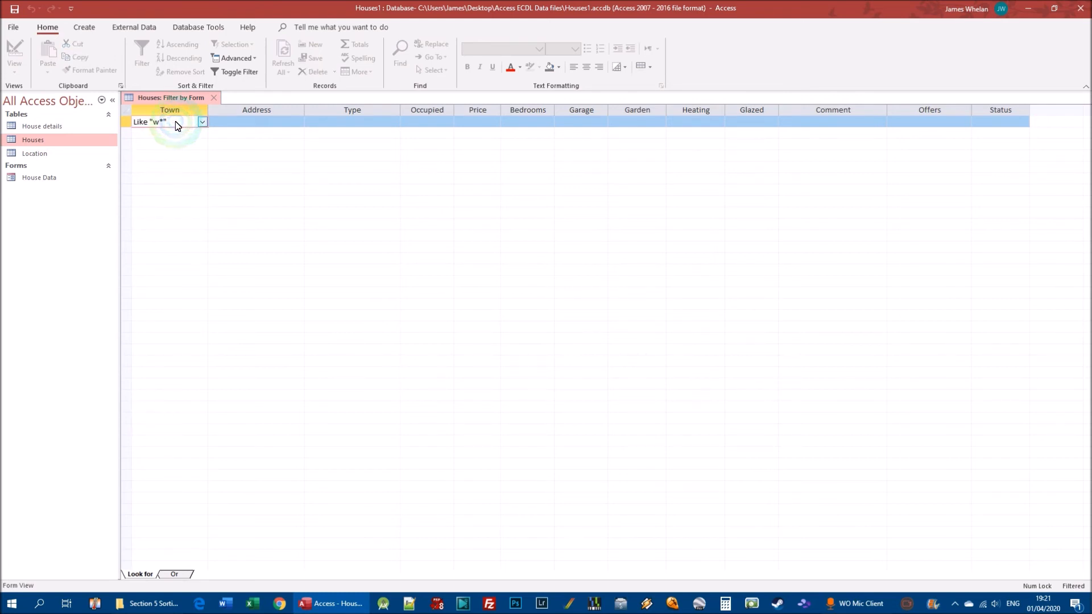
left_click(127, 121)
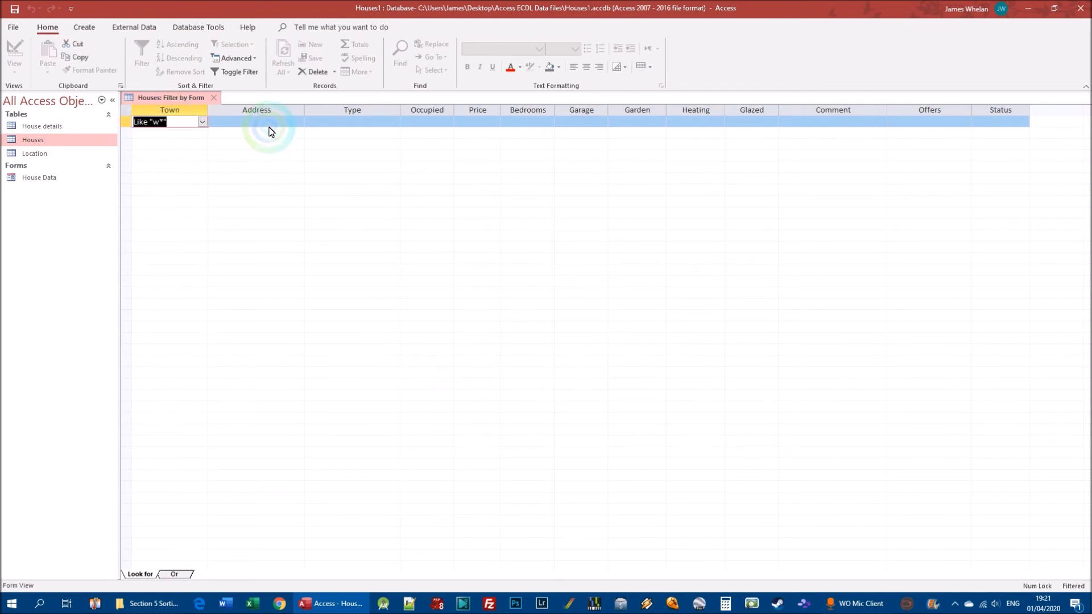
type("*")
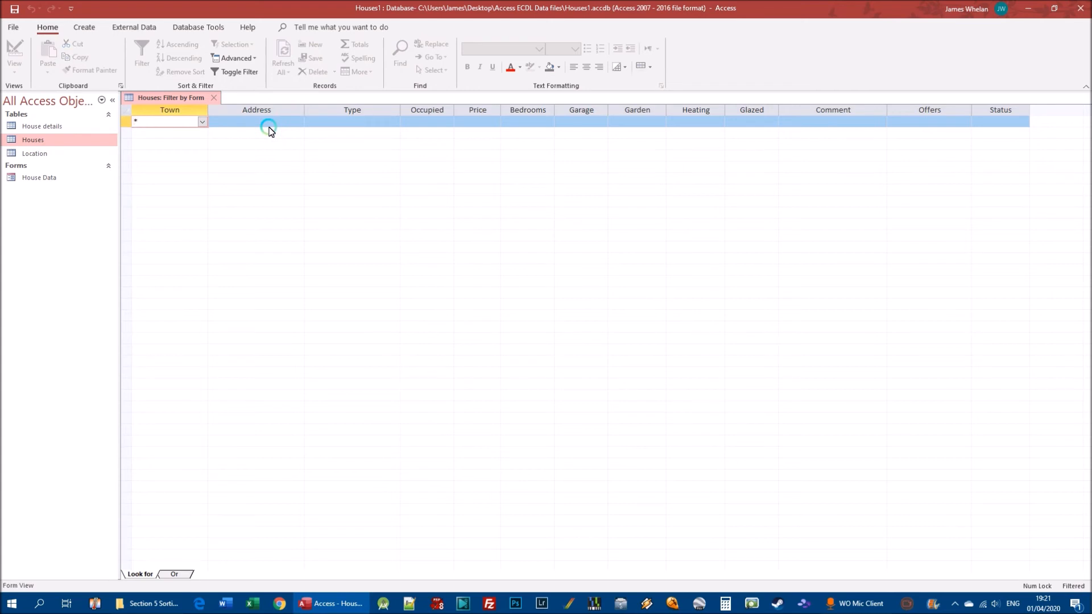
key("BackSpace")
type("w*")
left_click(234, 75)
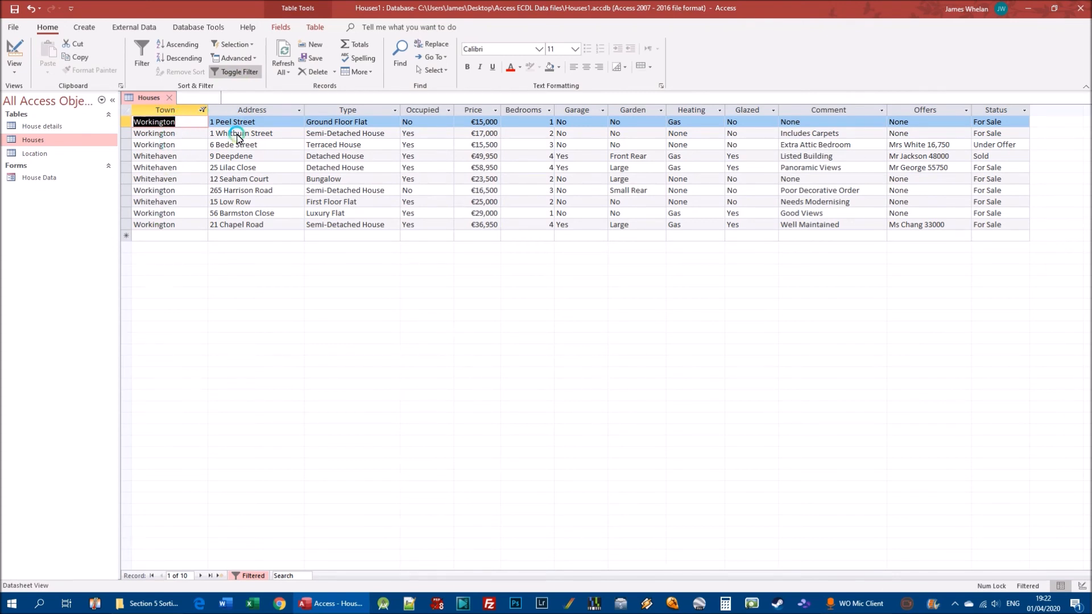
Clear all filters from the Houses table to show every record
left_click(247, 57)
left_click(242, 71)
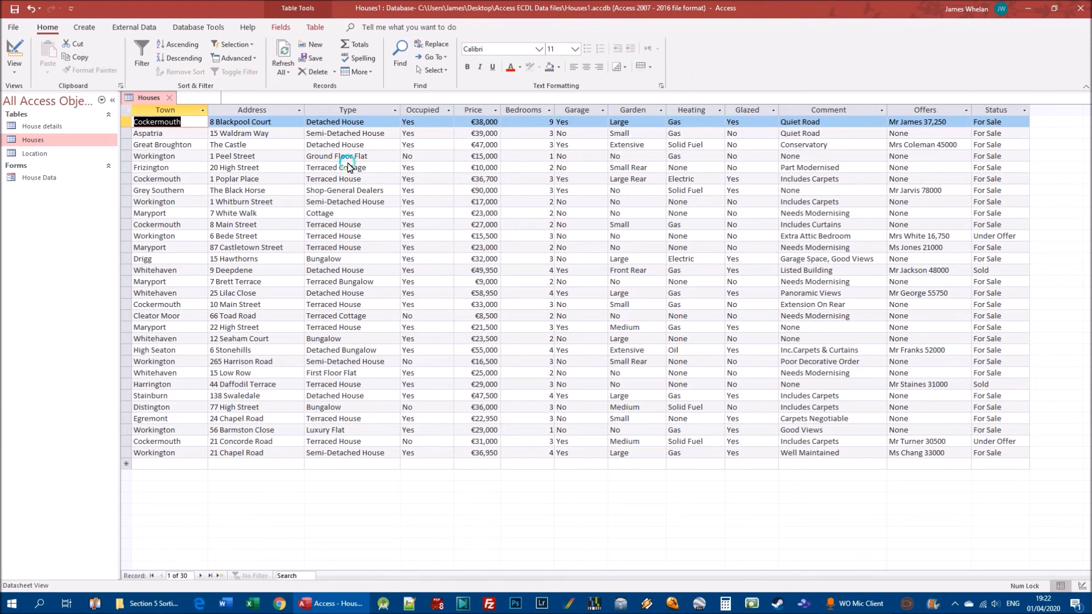
left_click(957, 605)
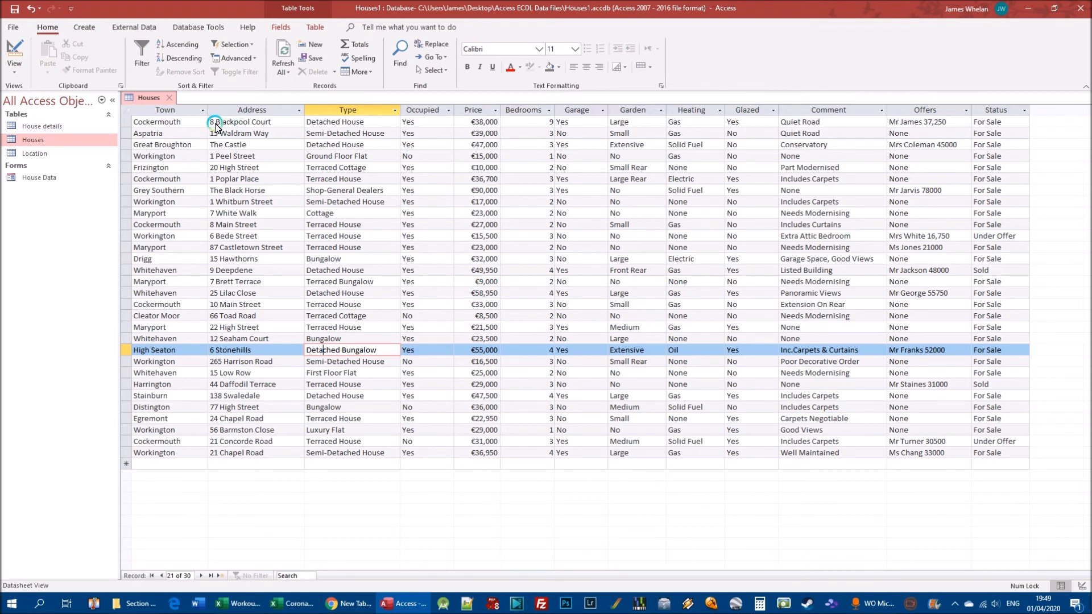
Examine the Houses columns from Town to Occupied, plus the Bedrooms column's filter options and values
left_click(174, 109)
left_click(244, 110)
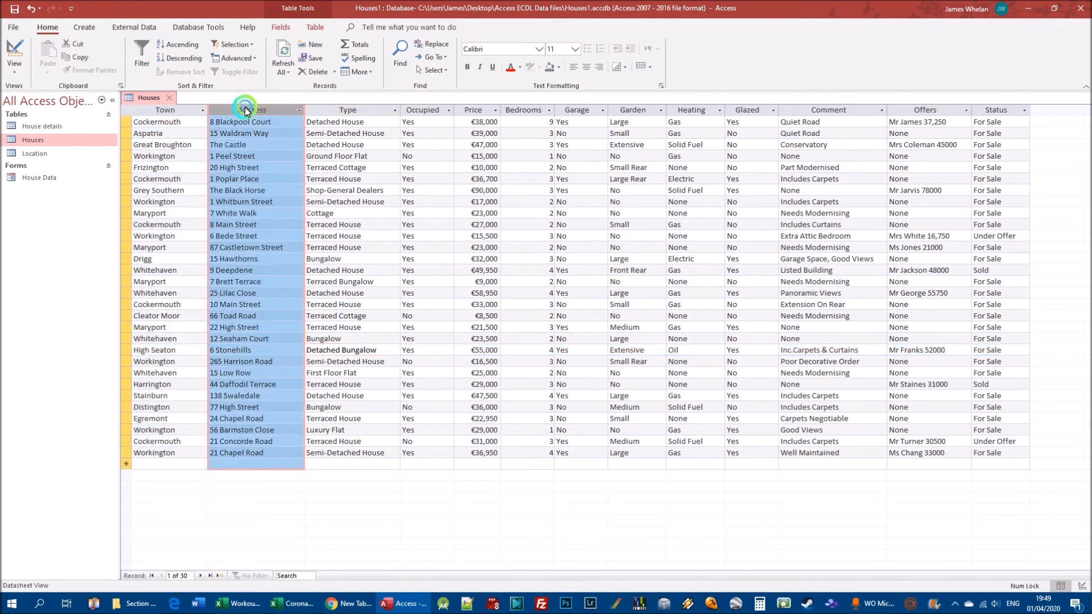
left_click(347, 111)
left_click(424, 110)
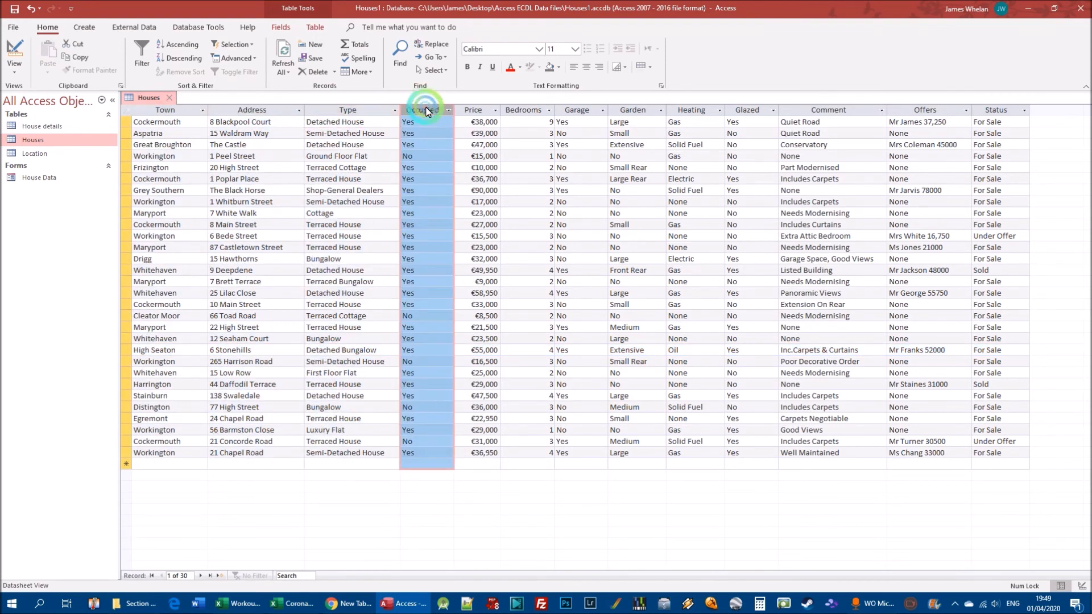
left_click(201, 110)
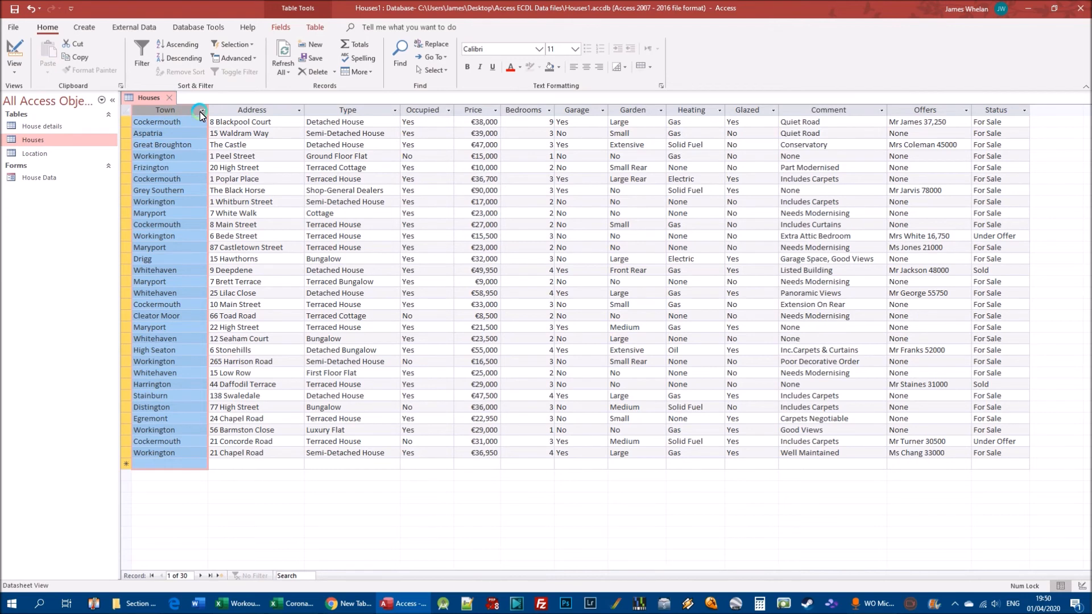
left_click(246, 144)
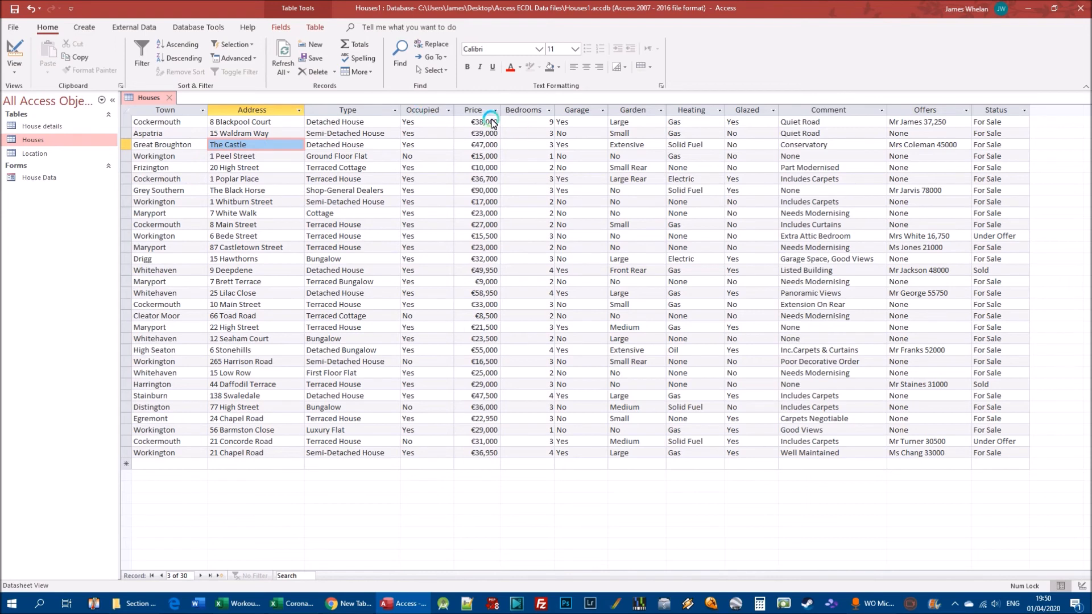
left_click(550, 110)
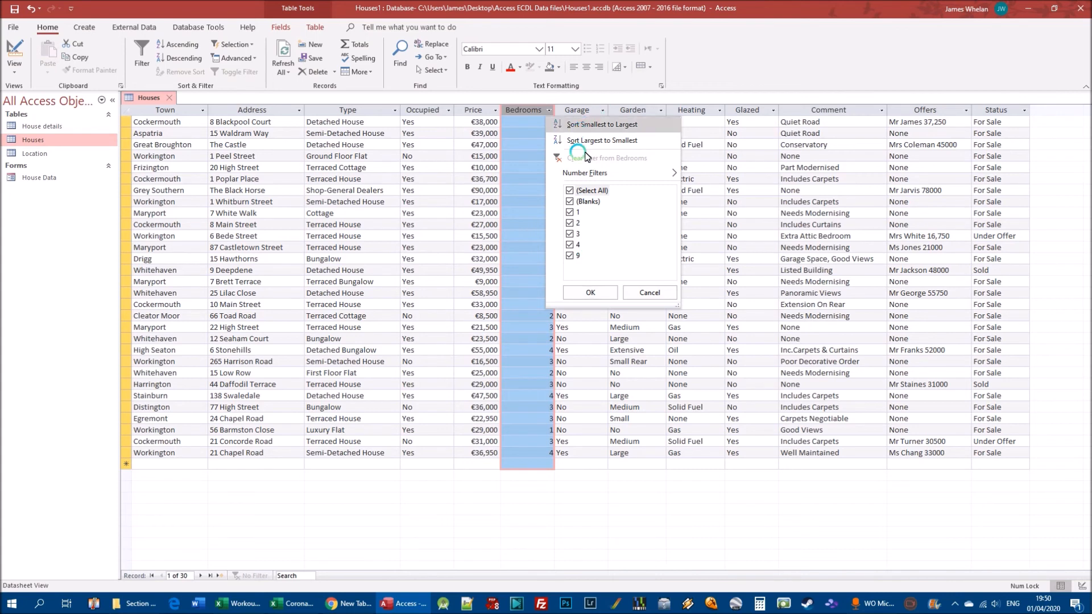
left_click(650, 293)
left_click(546, 124)
left_click(546, 201)
left_click(546, 304)
left_click(546, 419)
left_click(551, 458)
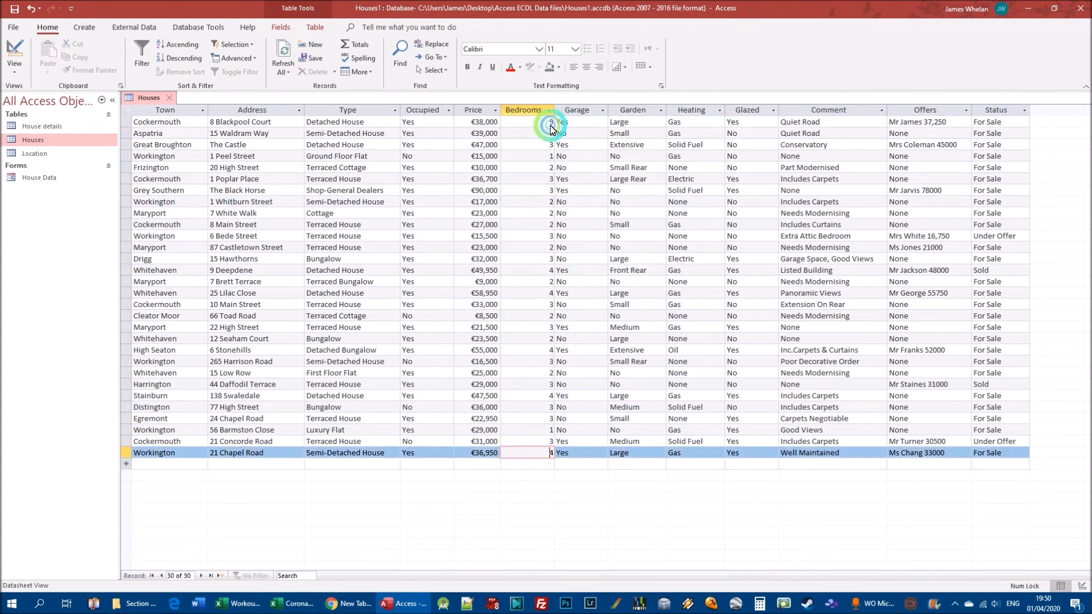
left_click(547, 122)
Filter the Bedrooms column of the Houses table so that only the value 4 is selected
left_click(550, 110)
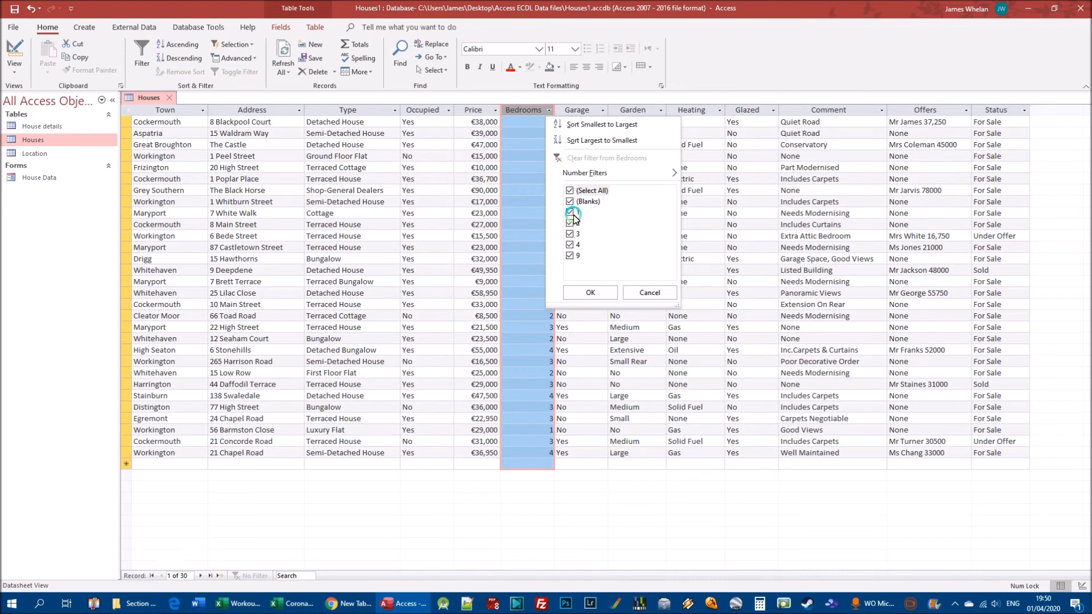
left_click(570, 191)
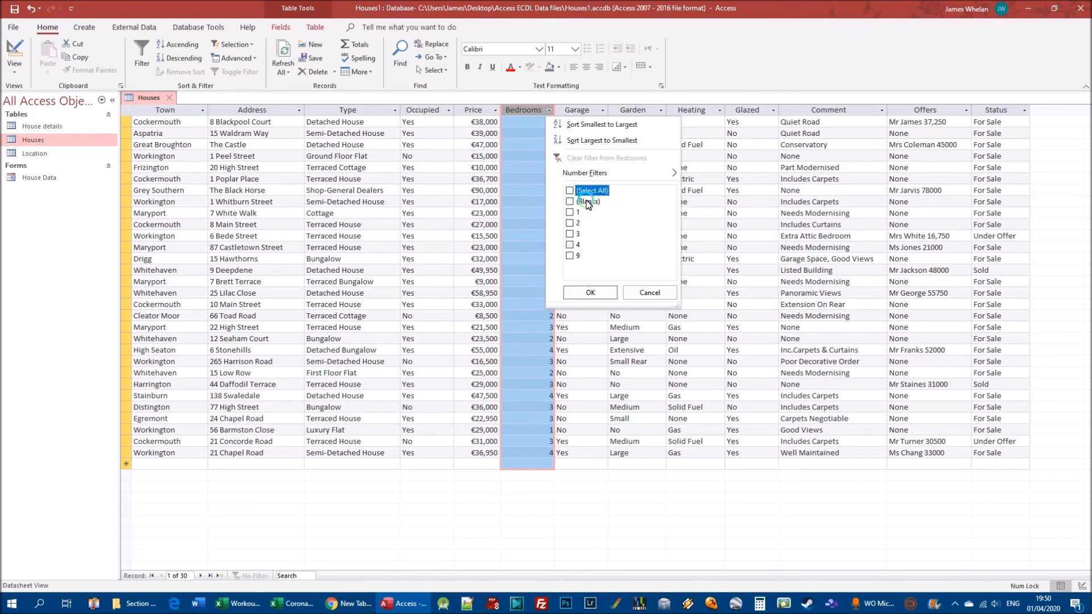
left_click(571, 191)
left_click(572, 192)
left_click(571, 191)
left_click(570, 246)
left_click(591, 292)
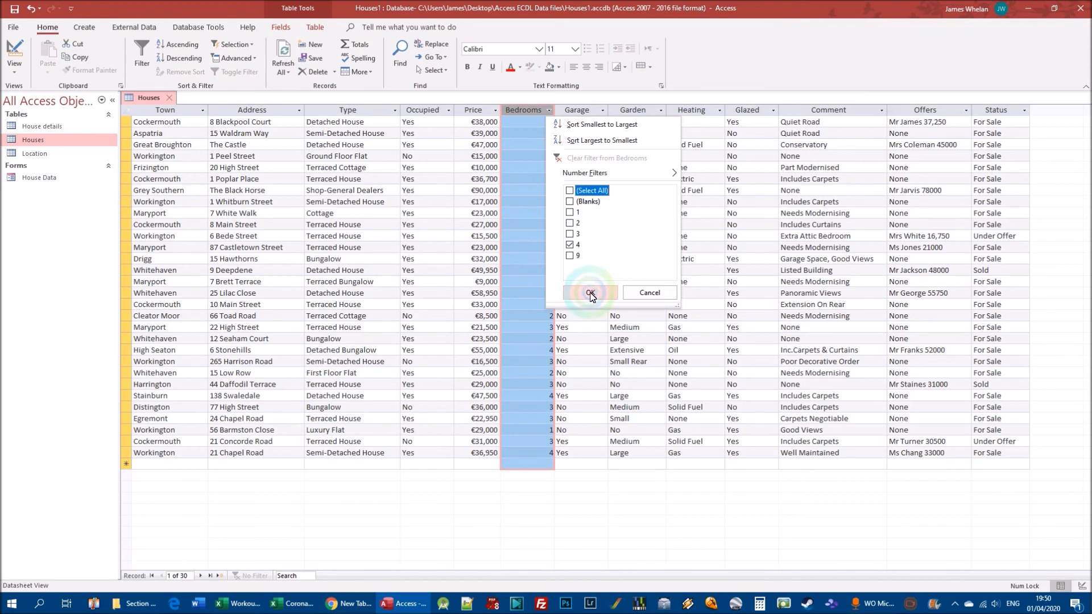
left_click(553, 275)
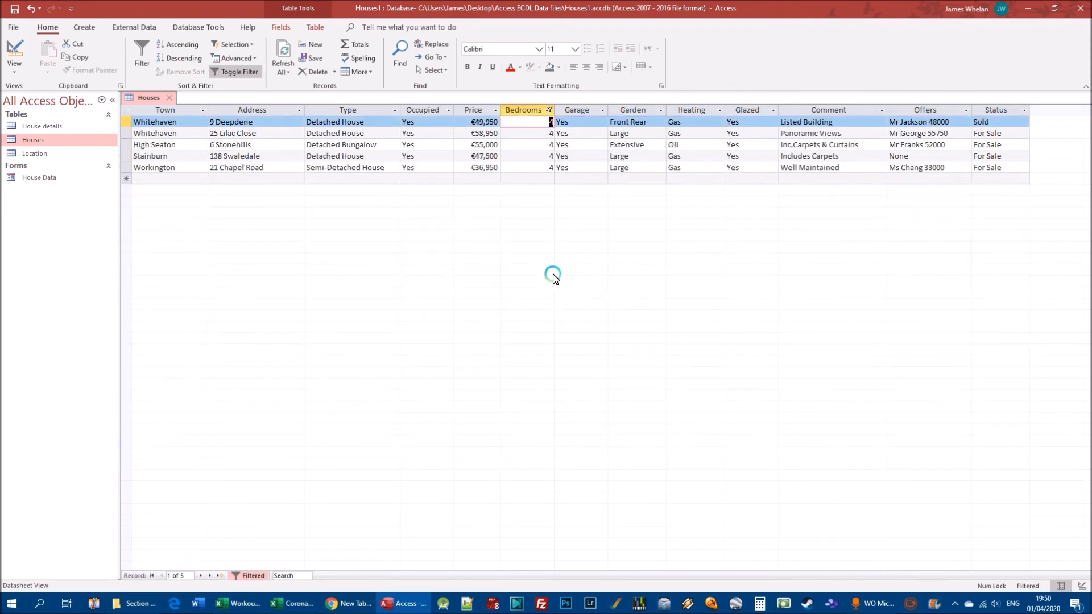
Remove the filter from the Bedrooms column to show all Houses records
left_click(551, 119)
mouse_move(554, 115)
left_click(551, 110)
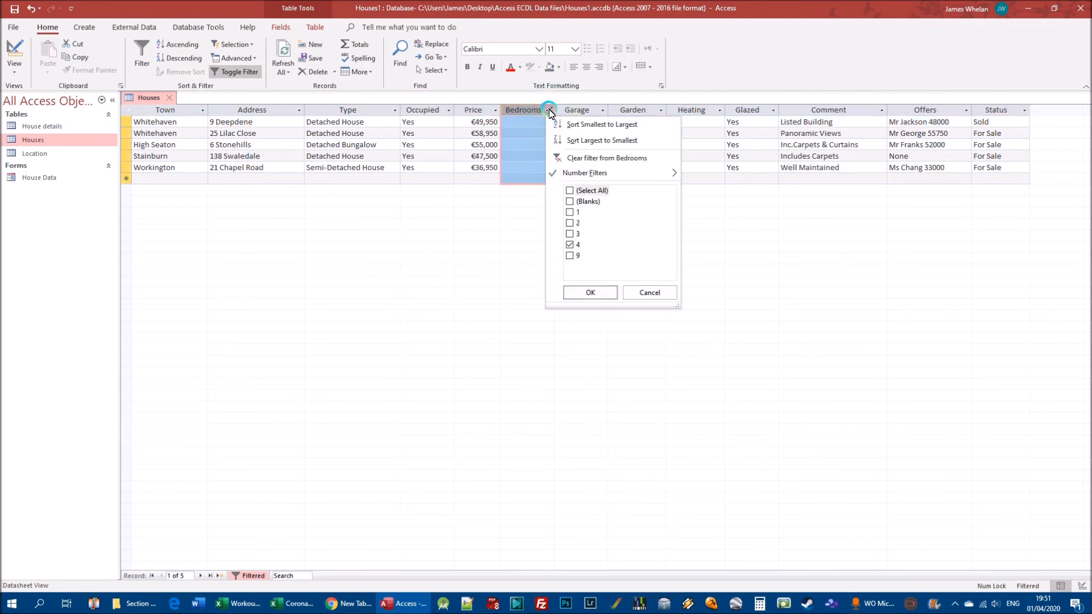
left_click(571, 244)
left_click(596, 292)
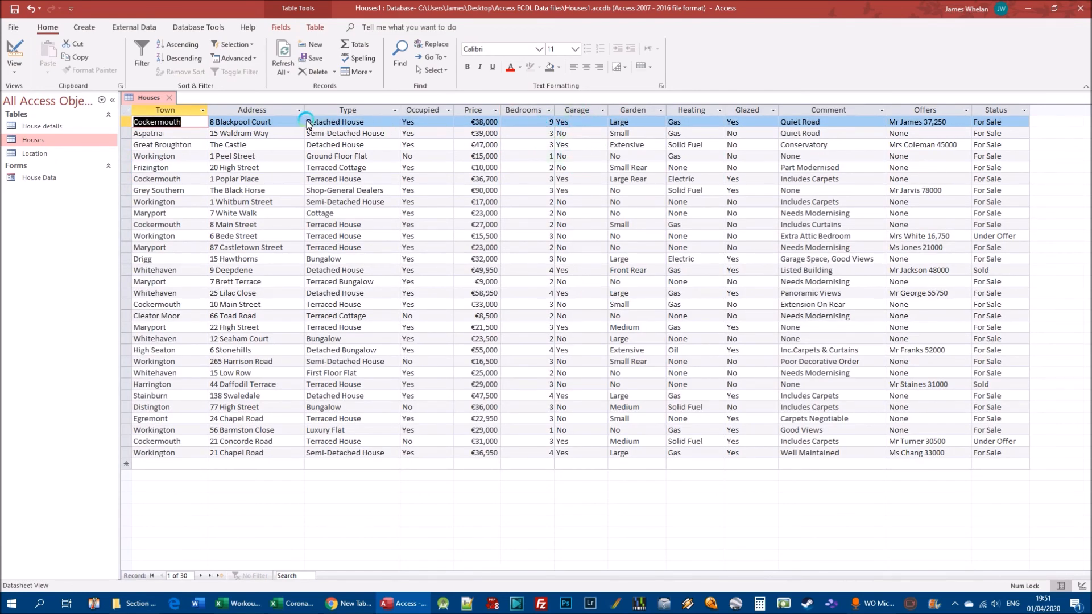
Filter the Town column of the Houses table so that only Harrington is selected
left_click(203, 111)
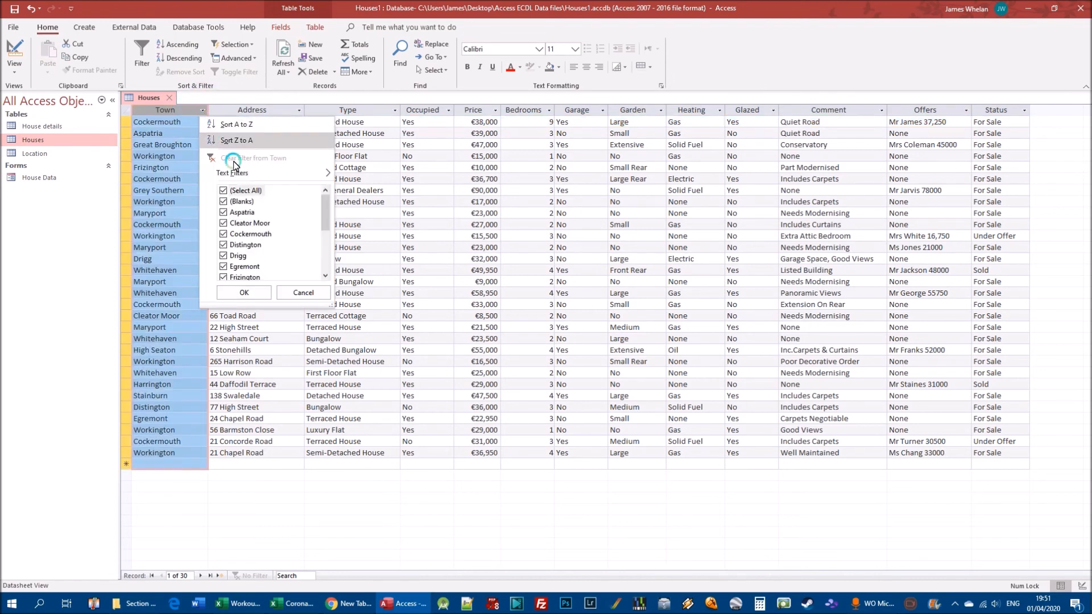
left_click(223, 191)
left_click_drag(326, 213, 332, 243)
left_click(224, 235)
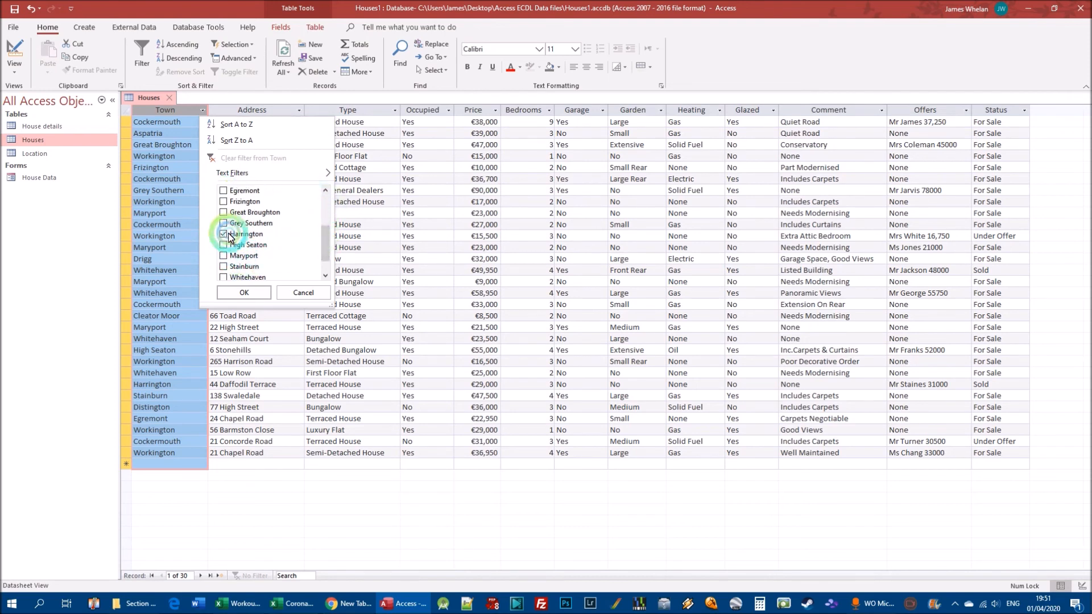
left_click(252, 293)
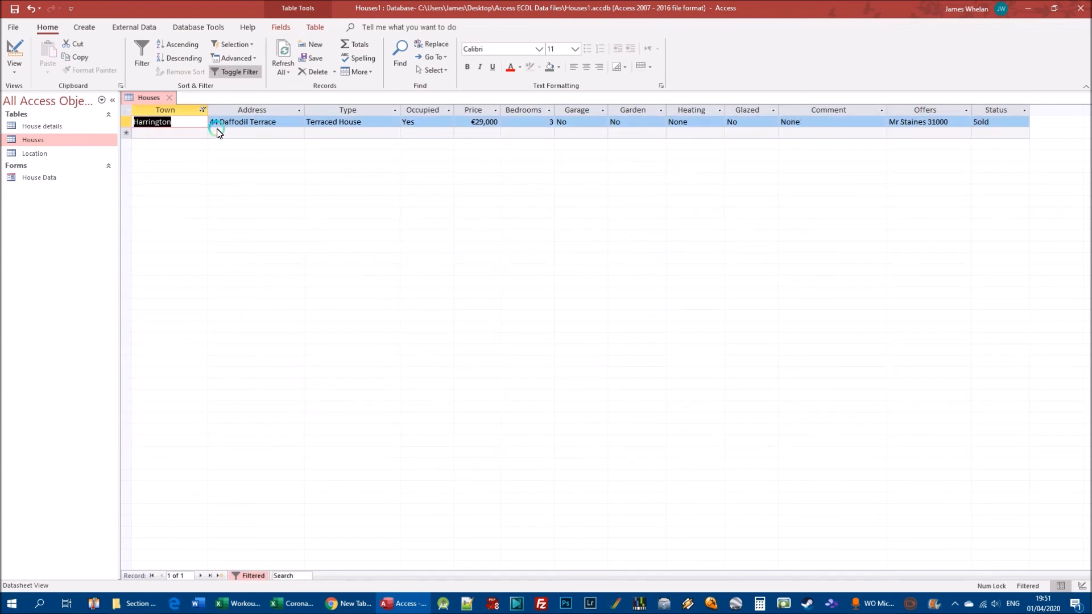
Clear the filter from the Town column and filter it again with only Drigg selected
left_click(203, 111)
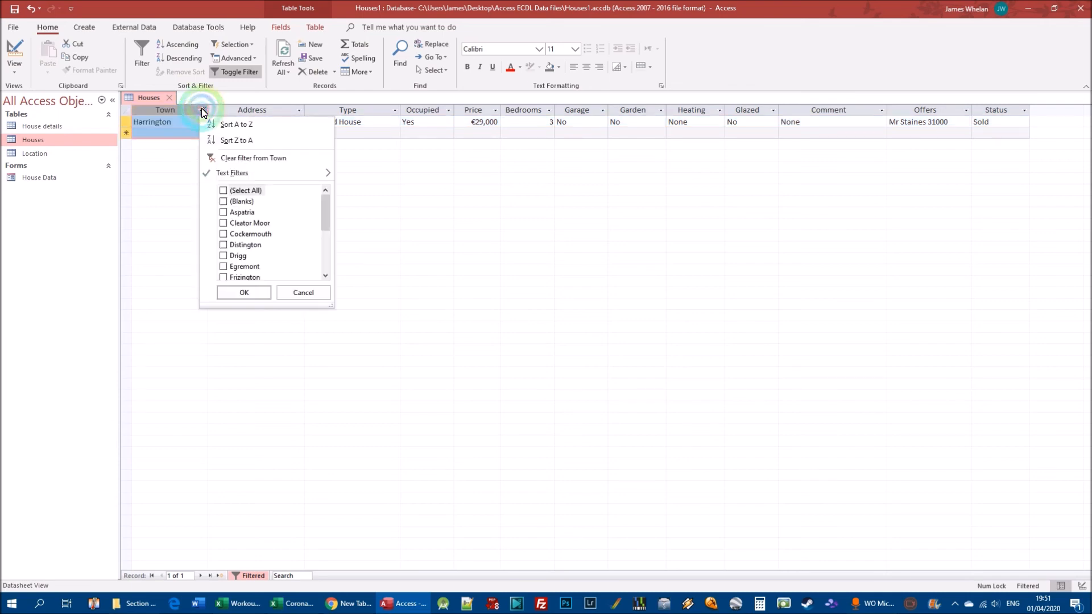
left_click(274, 157)
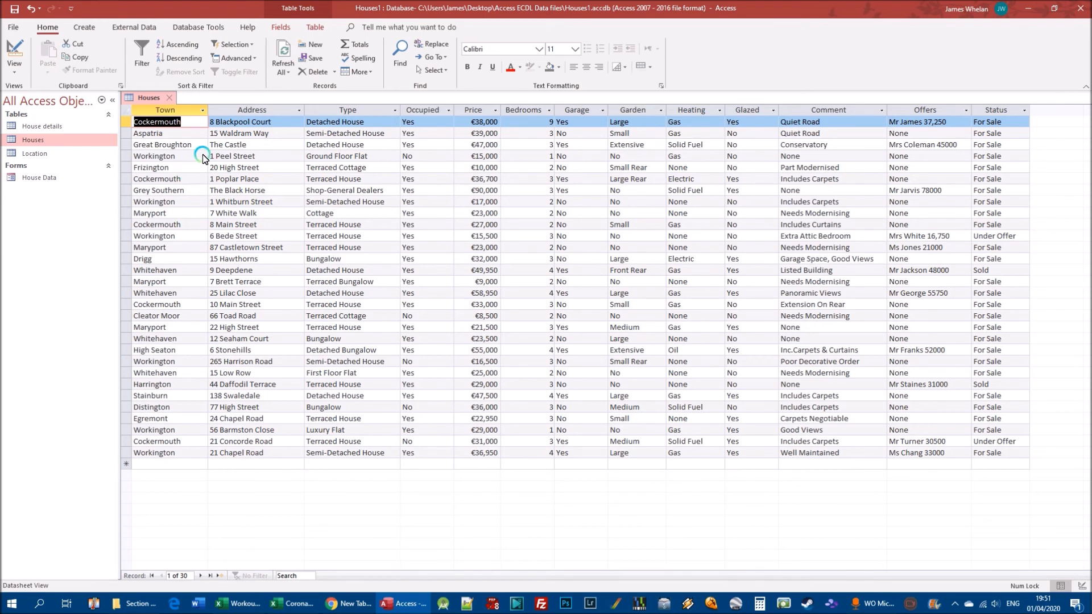
left_click(202, 109)
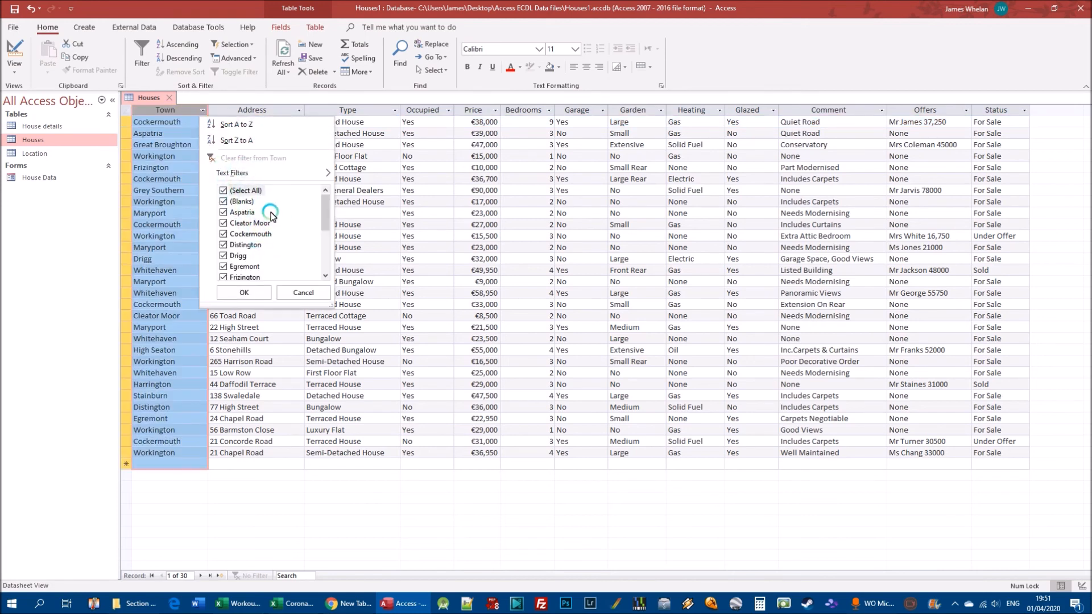
left_click(223, 191)
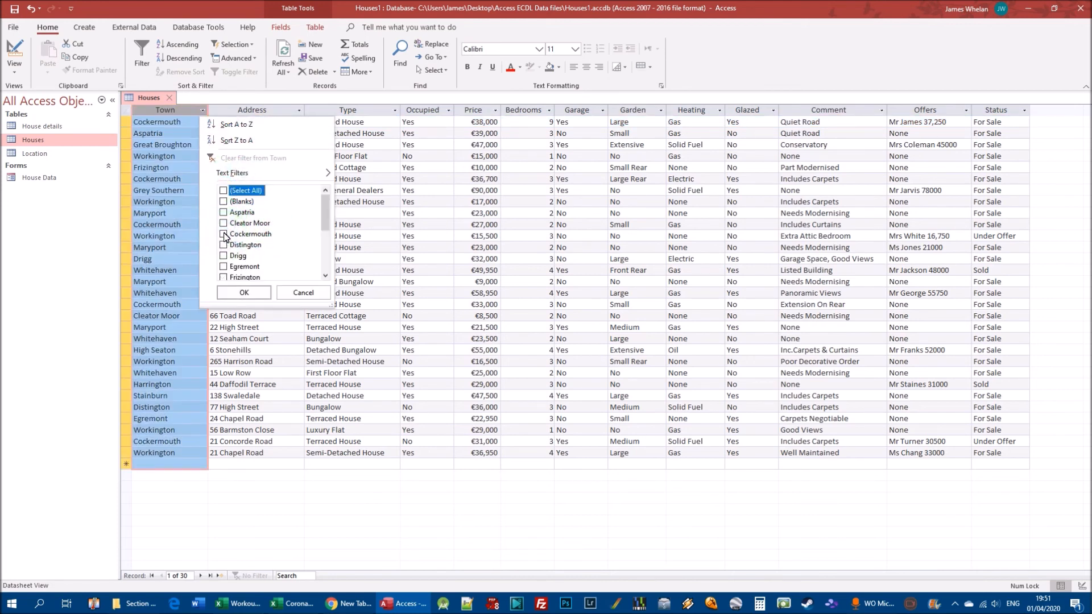
left_click(224, 256)
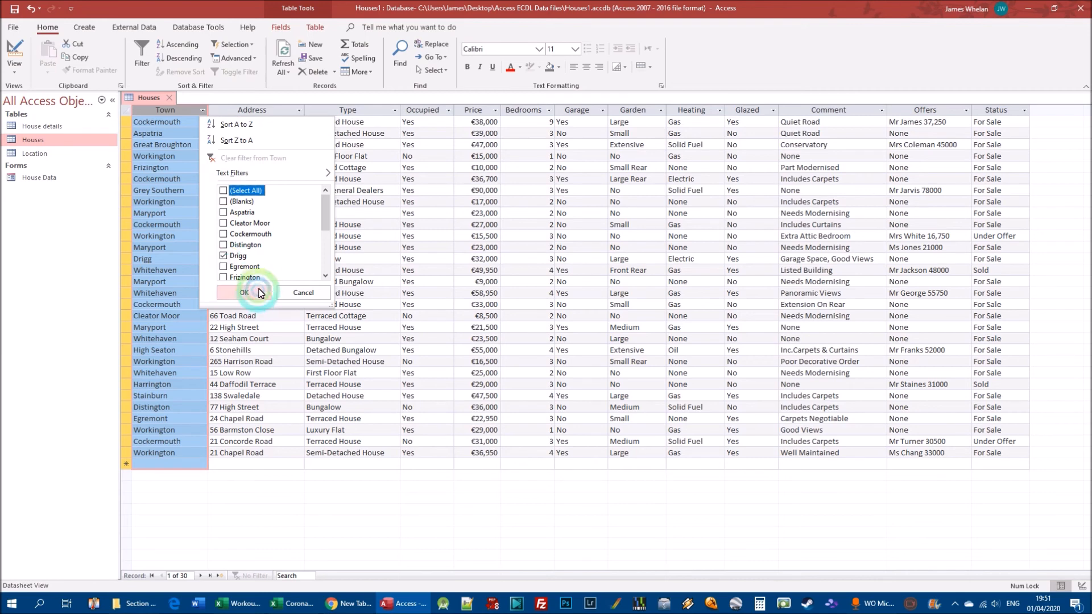
left_click(242, 292)
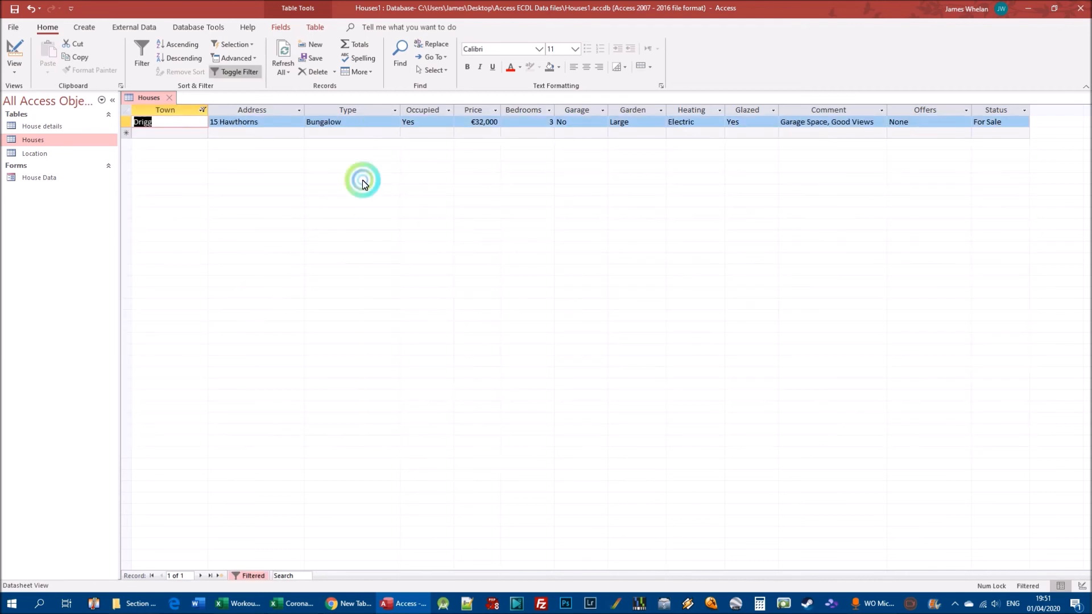
Review the Bedrooms and Town filter lists and turn off the Town filter to show all Houses records
left_click(549, 110)
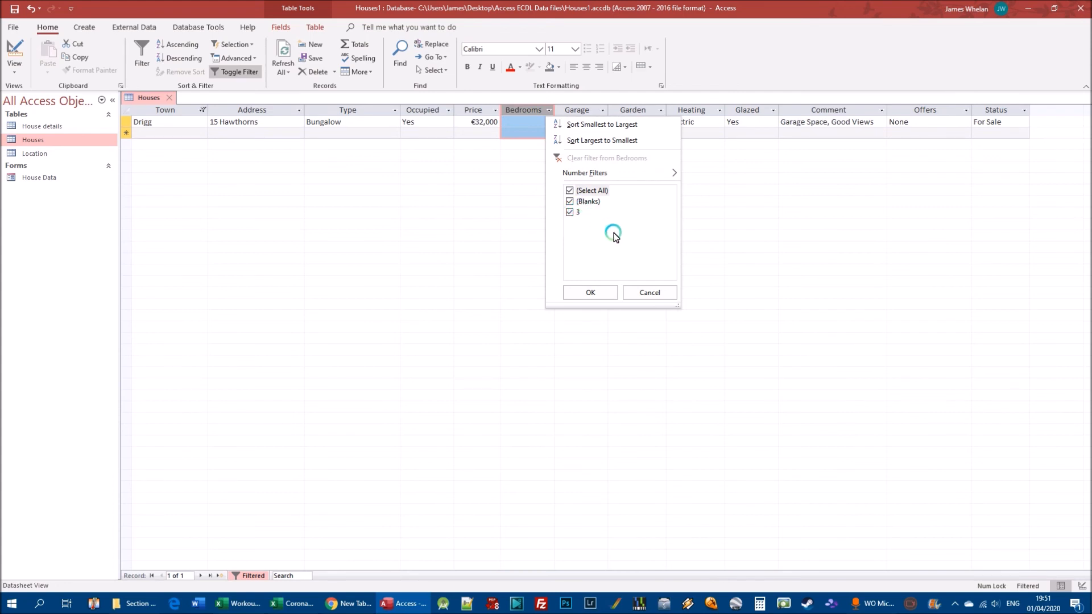
left_click(595, 293)
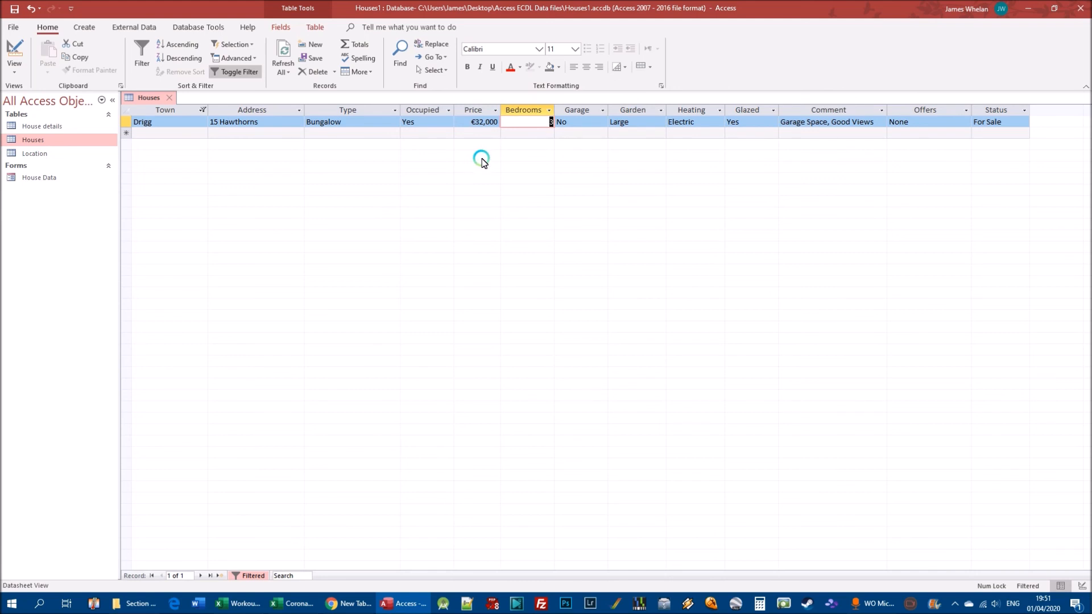
left_click(203, 110)
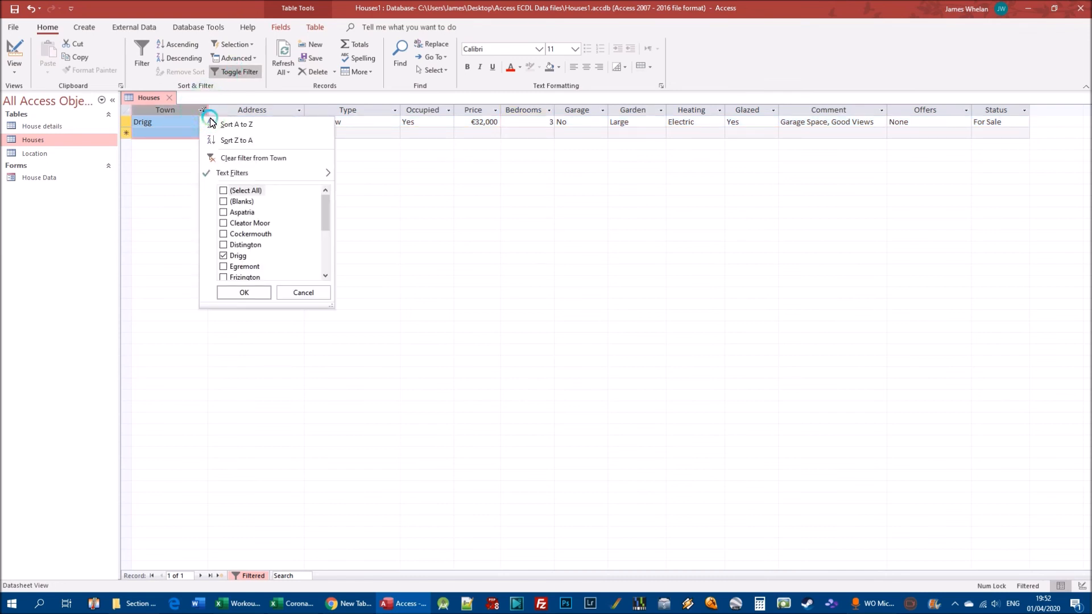
left_click(474, 201)
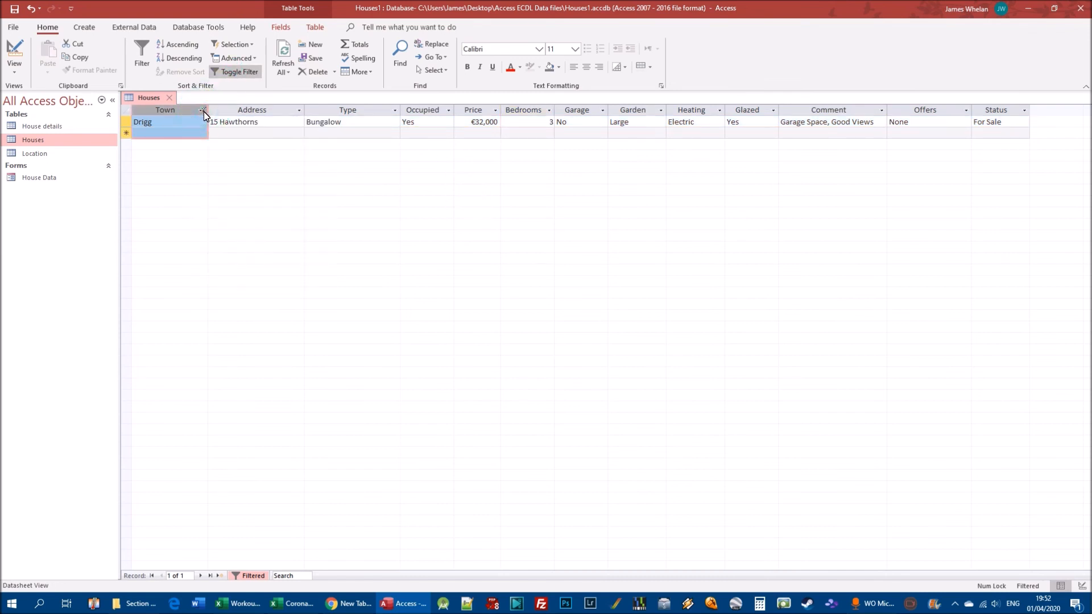
left_click(235, 72)
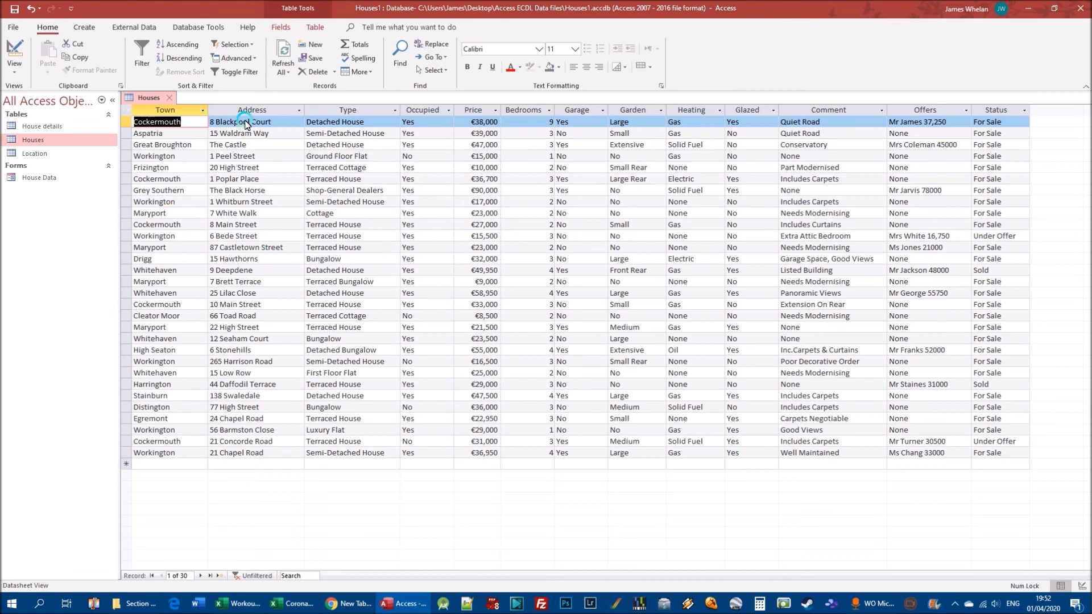
Filter the Type column by the Drigg record's value to records equal to Bungalow, and turn the filter off again
left_click(231, 252)
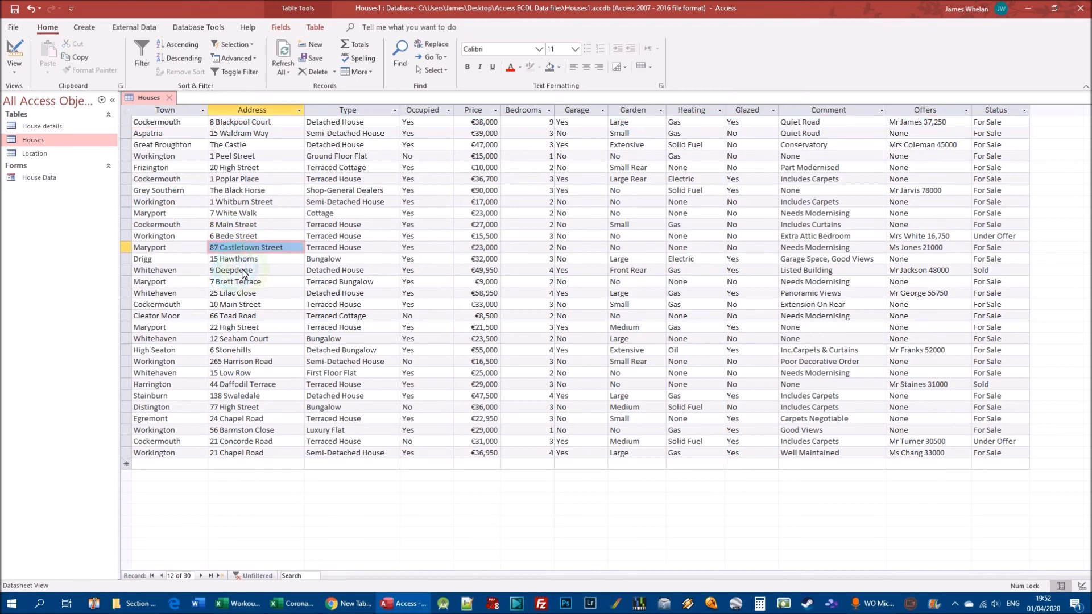
left_click(243, 259)
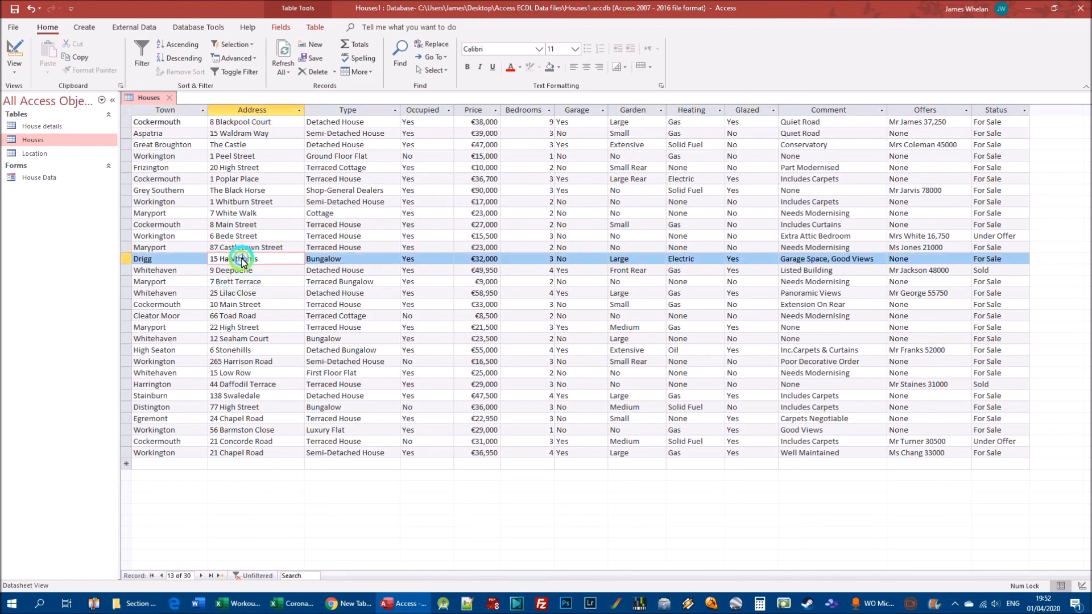
left_click(337, 263)
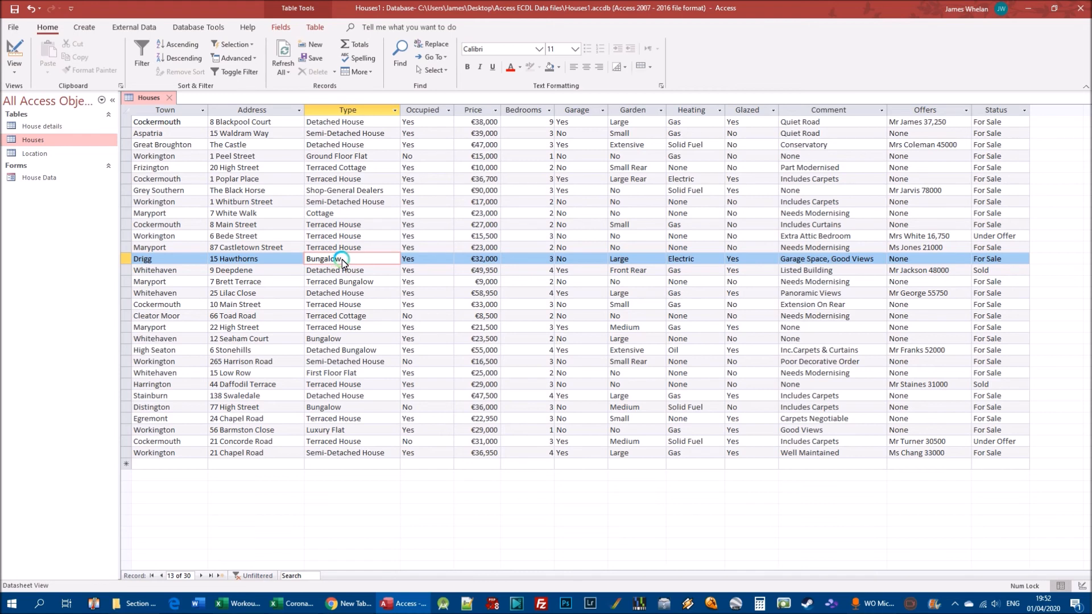
right_click(342, 262)
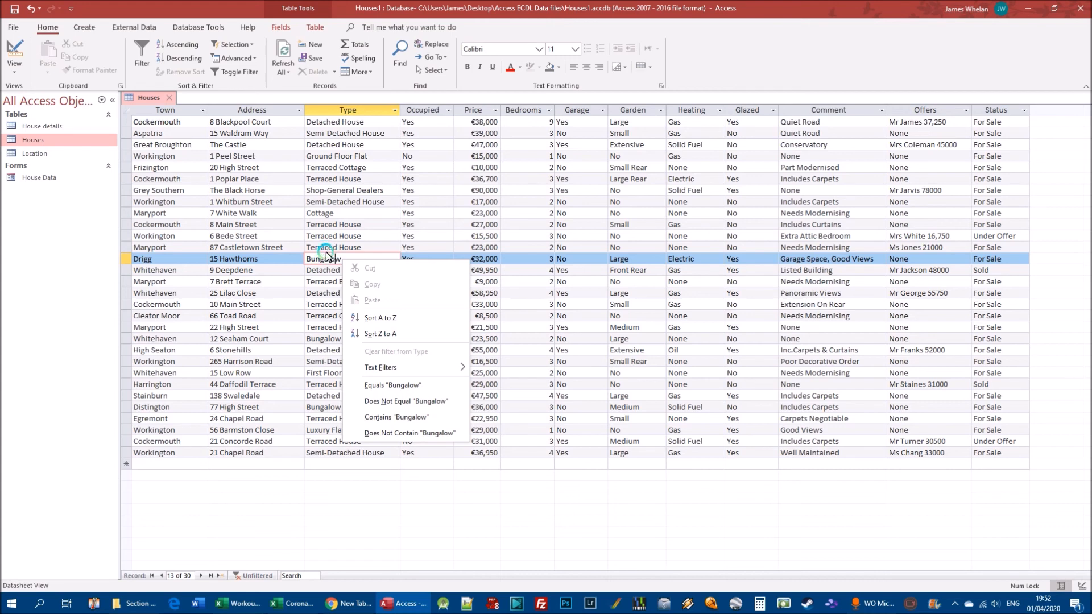
right_click(321, 259)
right_click(257, 259)
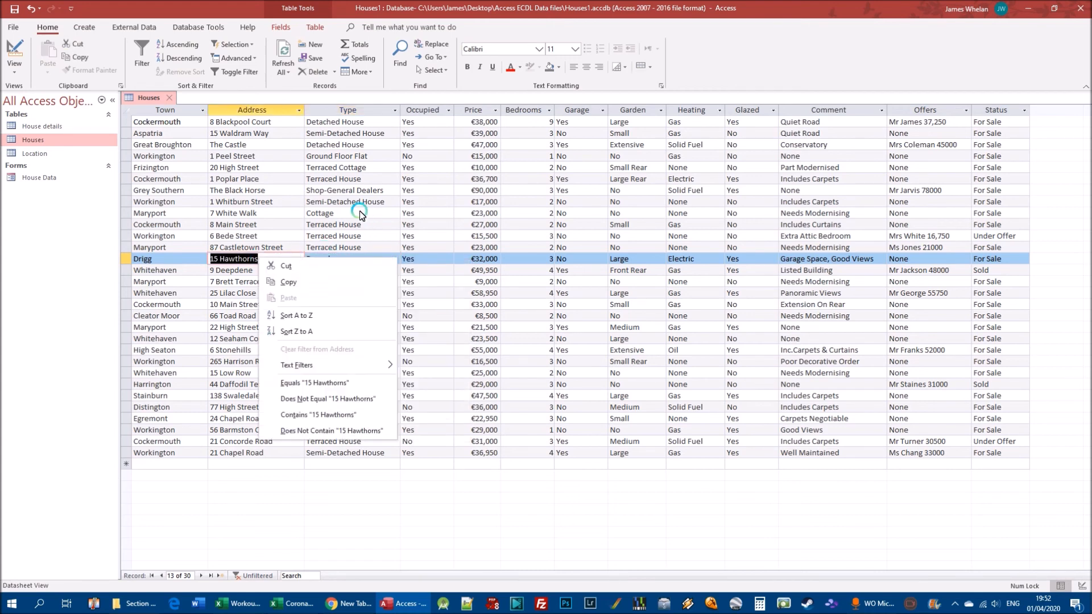
right_click(350, 261)
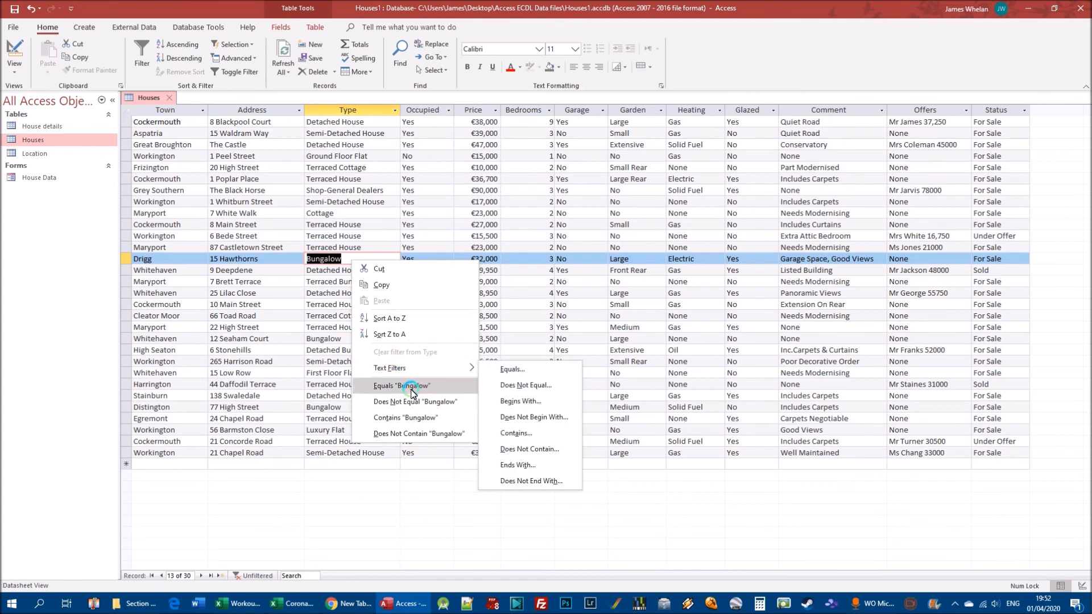
left_click(412, 386)
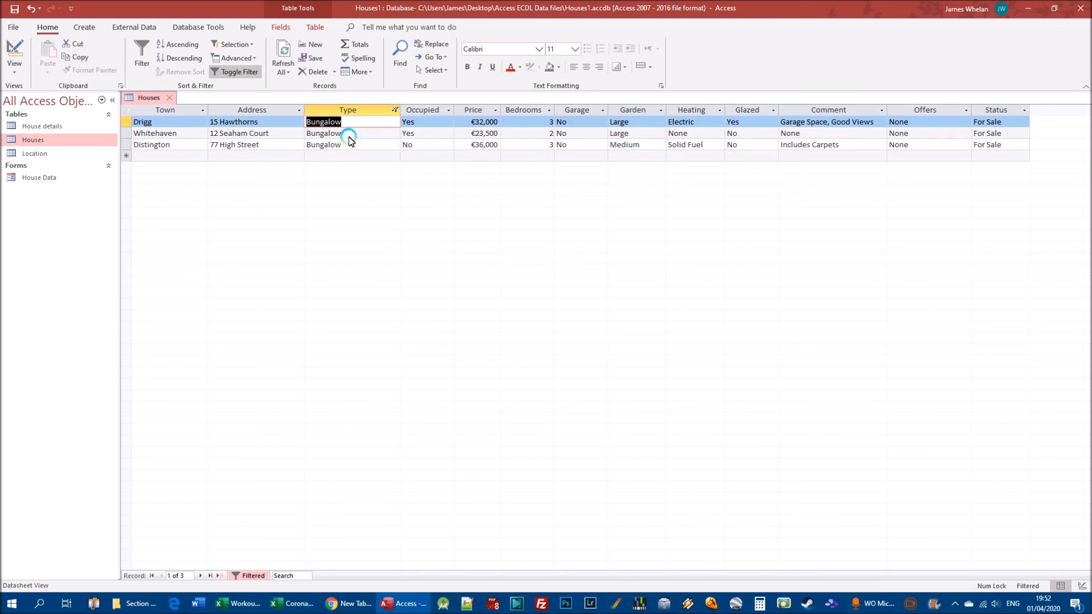
left_click(244, 78)
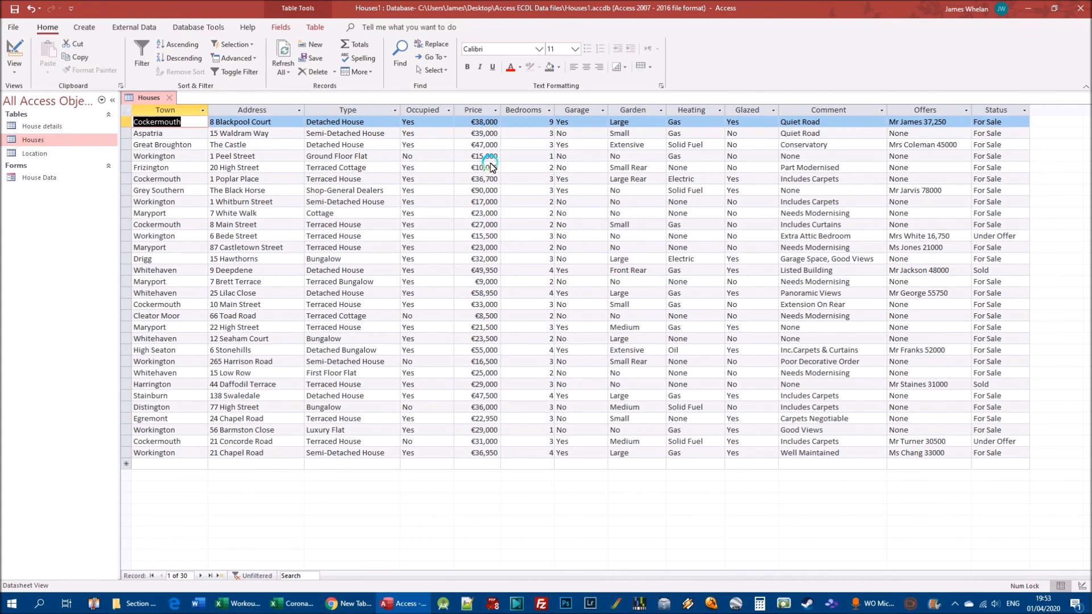
Filter the Price column to values less than or equal to €15,500 using the 6 Bede Street record, and turn the filter off again
right_click(486, 238)
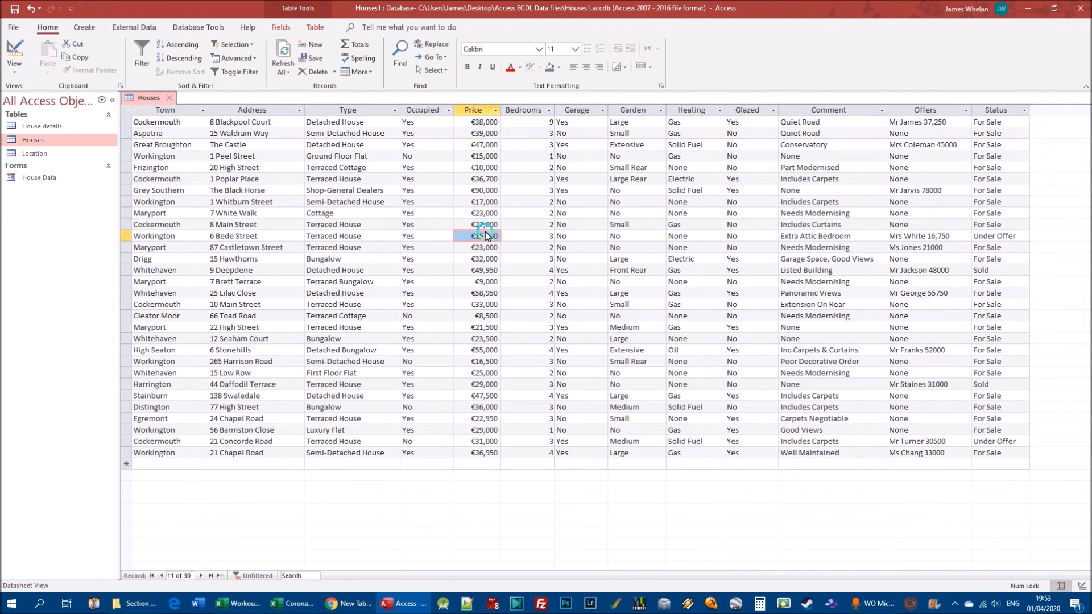
right_click(476, 238)
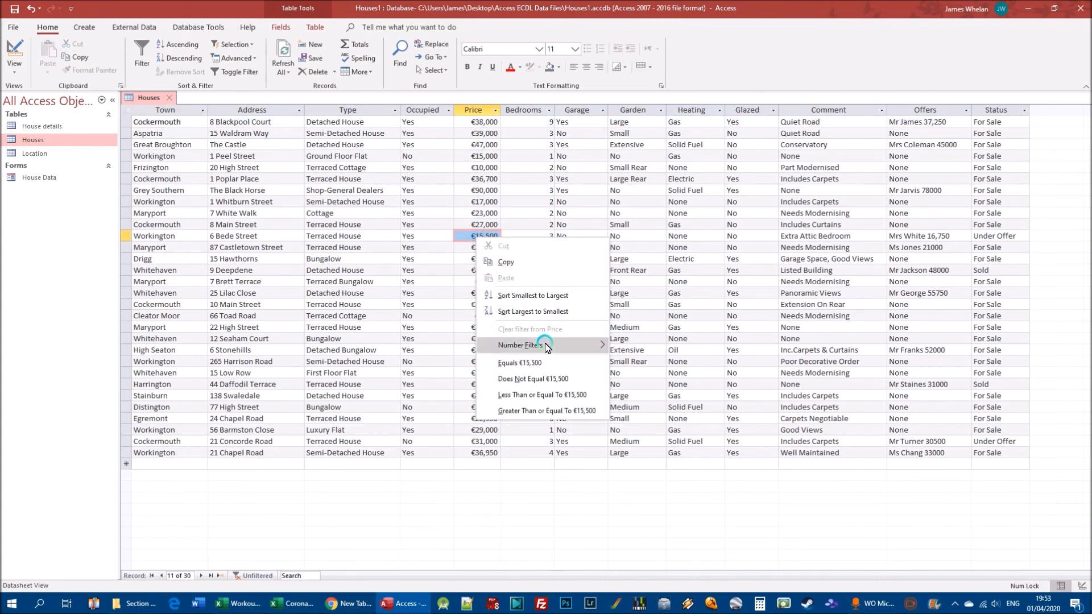
left_click(577, 396)
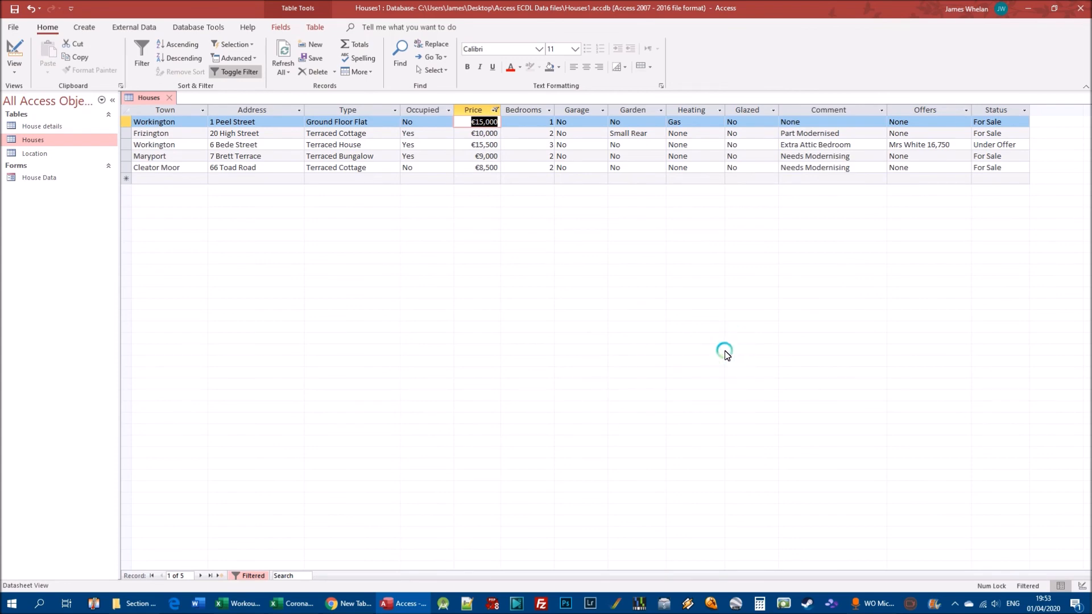
left_click(233, 74)
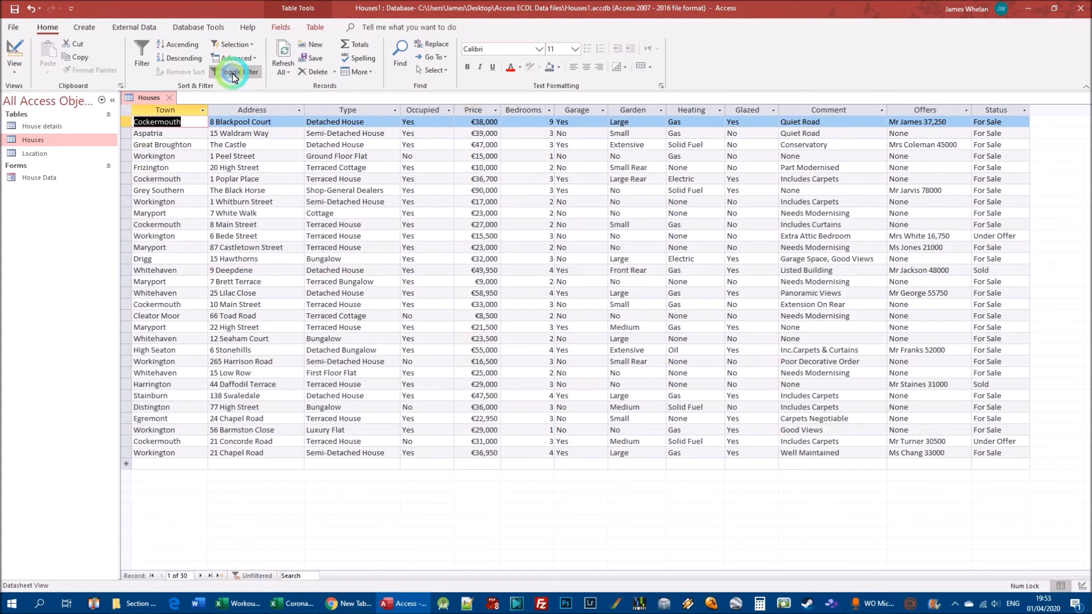
Set up a Between number filter on the Price column from 15000 to 50000 and cancel it
left_click(496, 110)
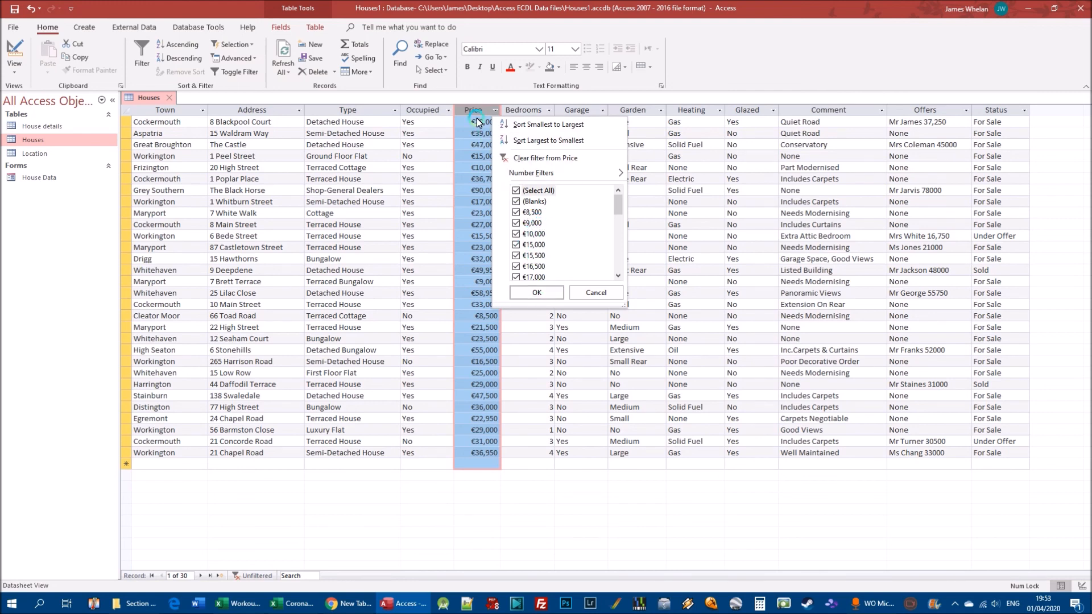
left_click(515, 191)
left_click(624, 173)
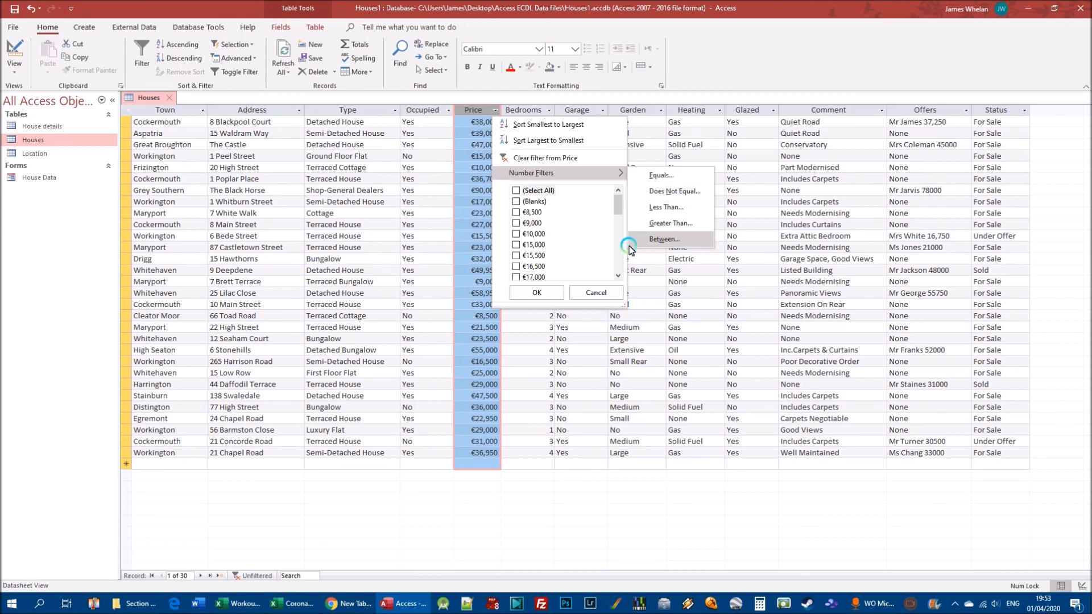
left_click(663, 239)
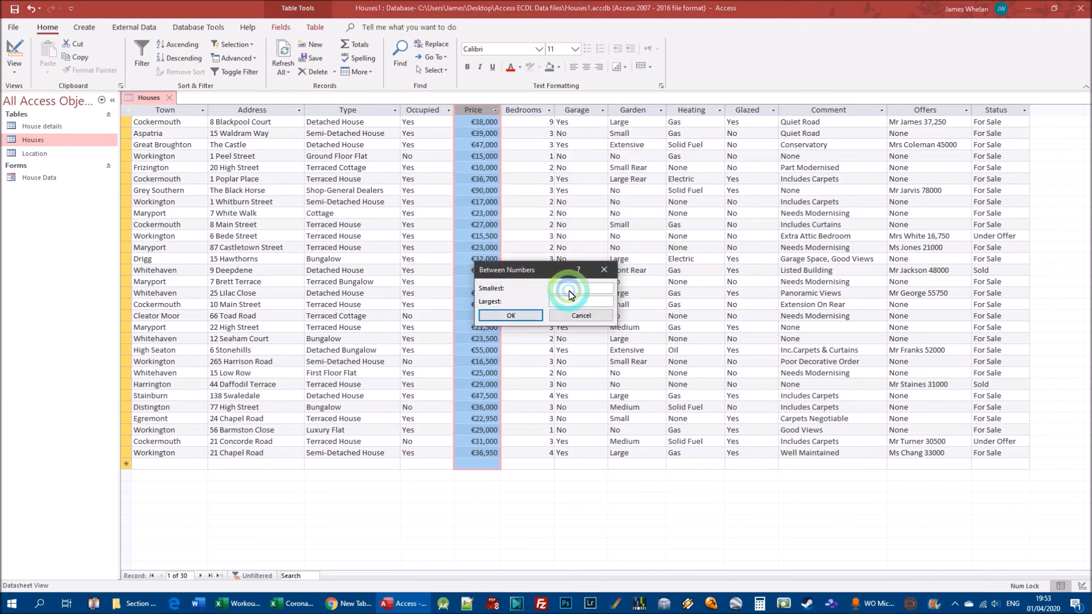
type("15000")
left_click(603, 300)
type("50000")
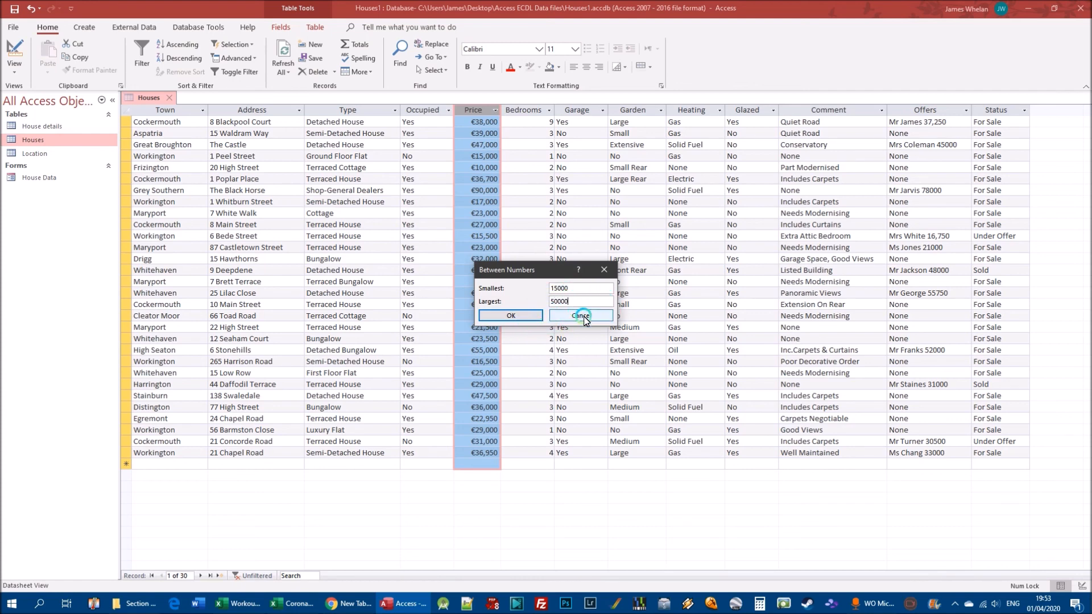
left_click(586, 321)
Examine the number filter options for the Price column, open the Less Than filter and cancel it without applying
right_click(481, 212)
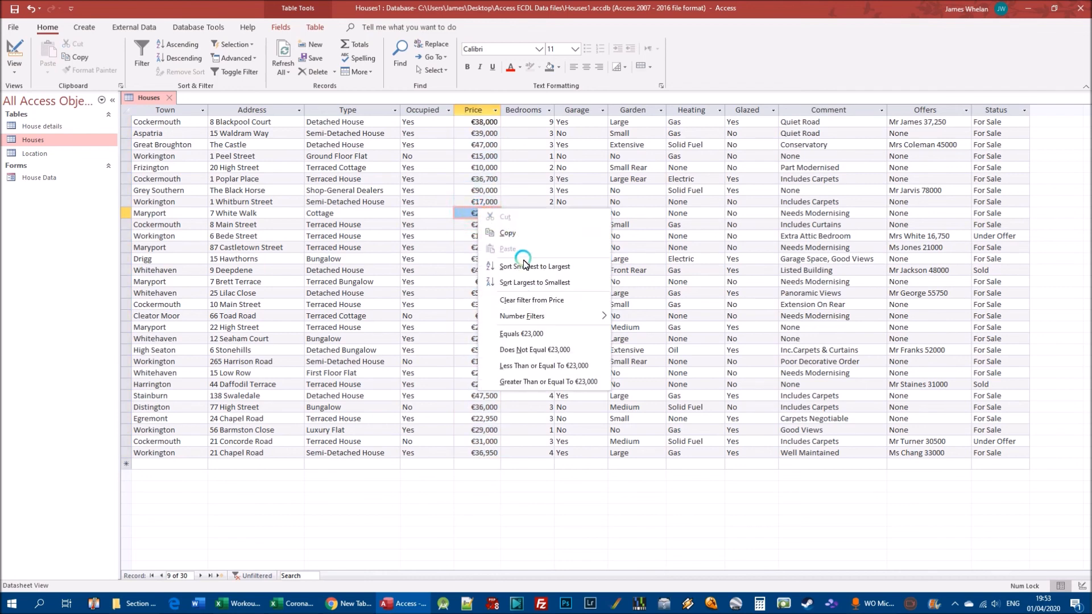
left_click(495, 108)
left_click(495, 109)
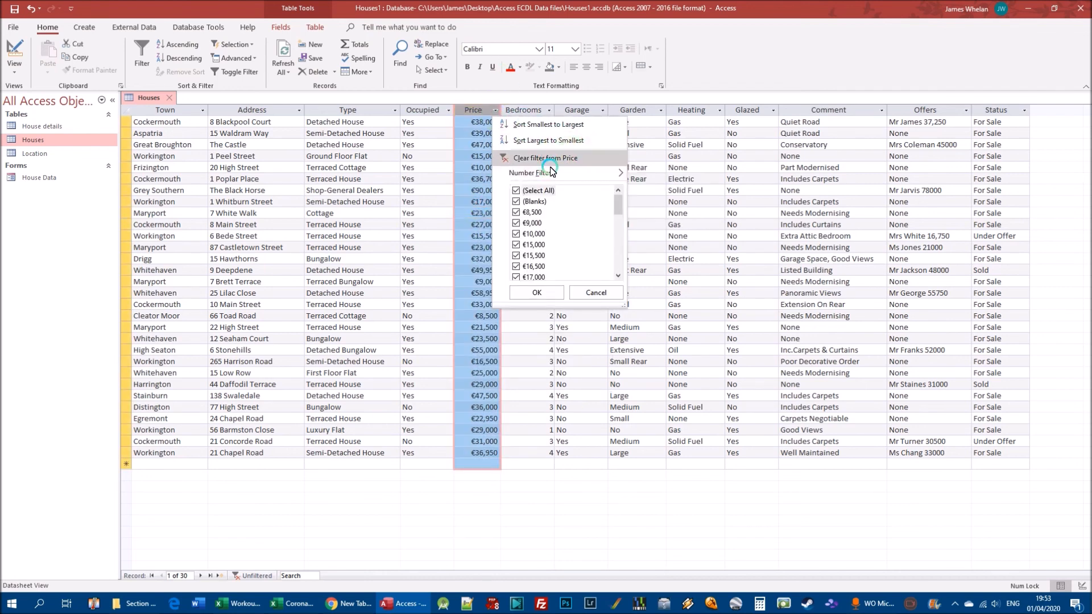
mouse_move(560, 174)
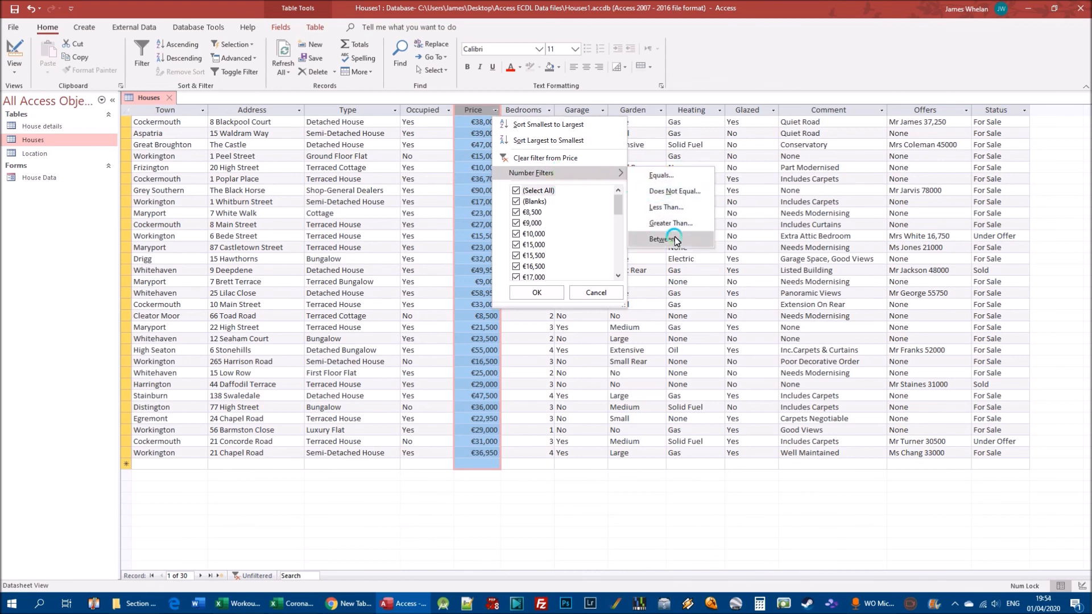
left_click(670, 208)
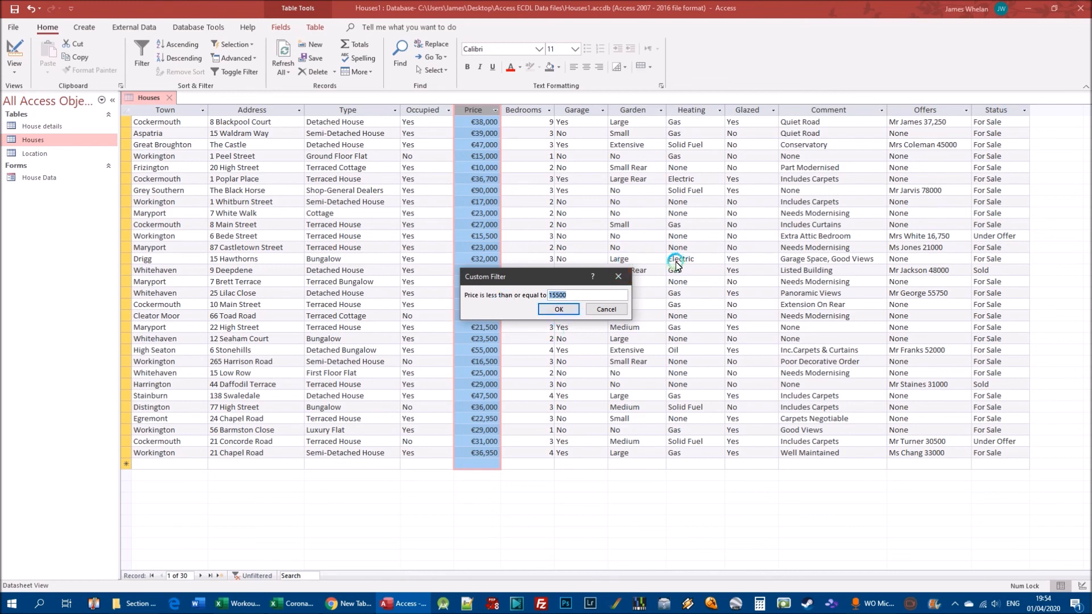
left_click(617, 310)
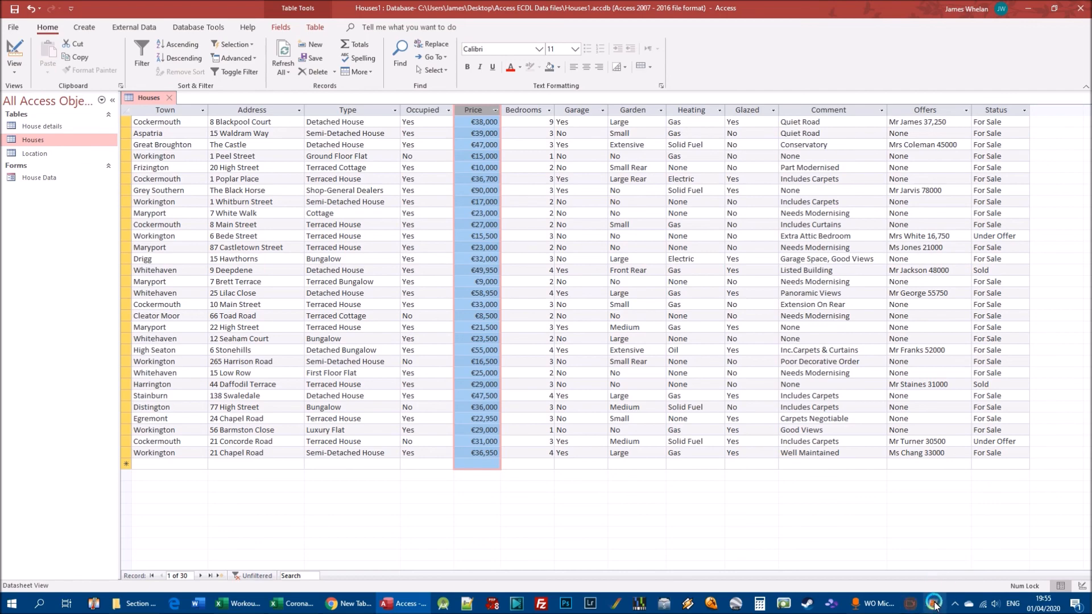
left_click(956, 604)
left_click(976, 554)
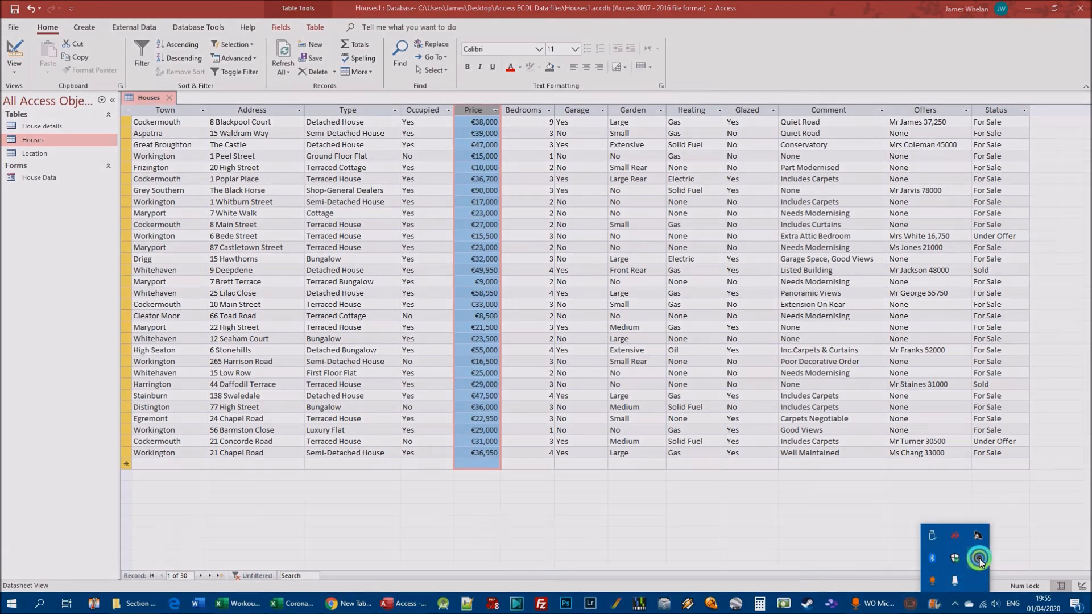